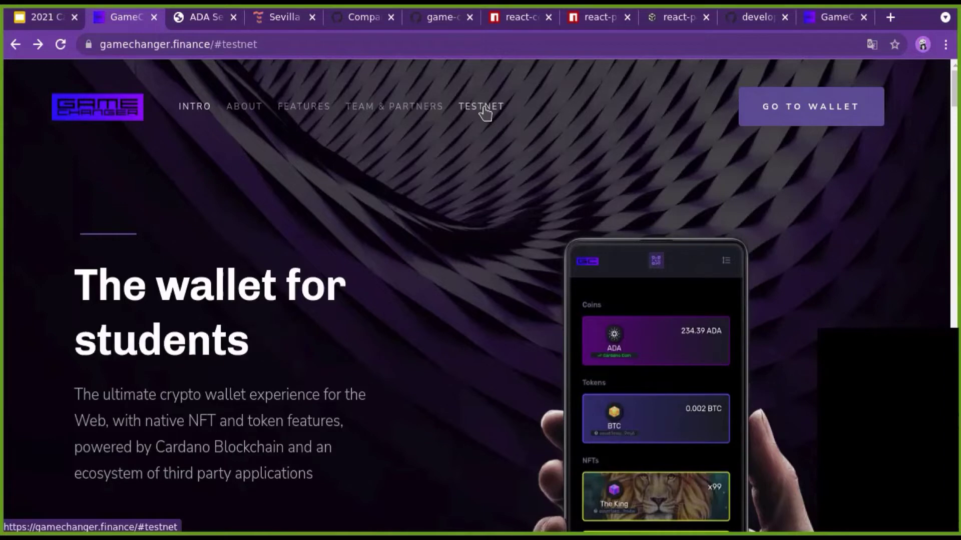
Open the Testnet Wallet link from the GameChanger site's testnet section in a new tab
scroll(484, 113, down, 3)
scroll(485, 113, down, 5)
scroll(529, 279, down, 5)
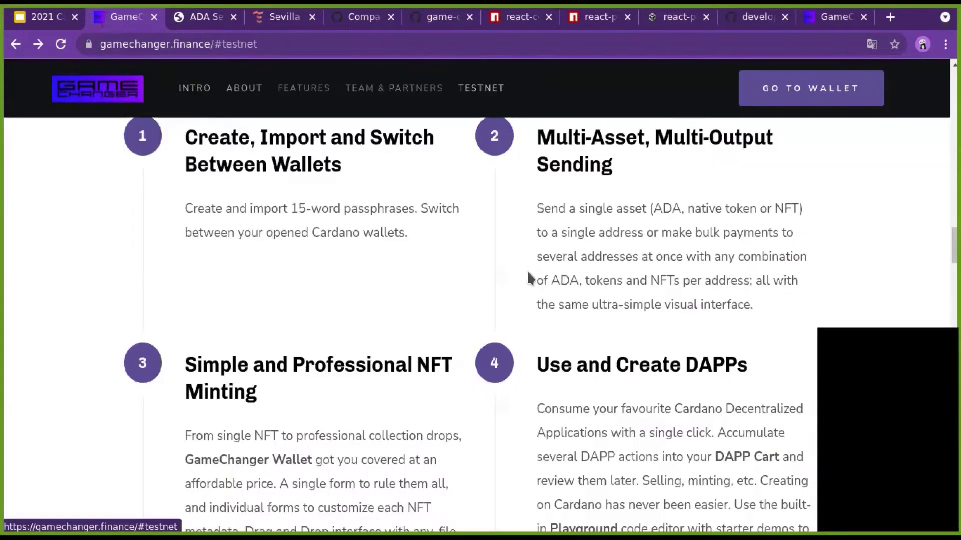
scroll(530, 266, up, 10)
right_click(482, 399)
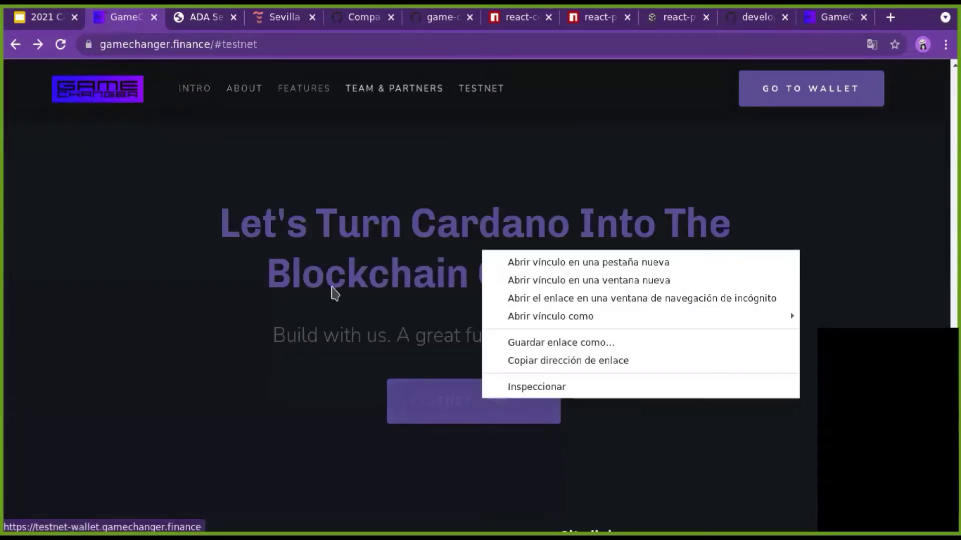
key(Return)
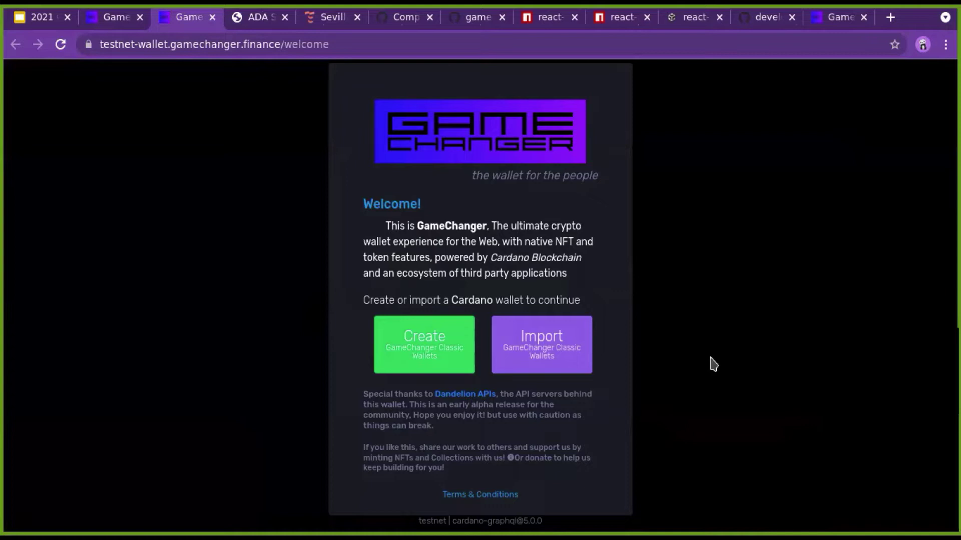
click(107, 18)
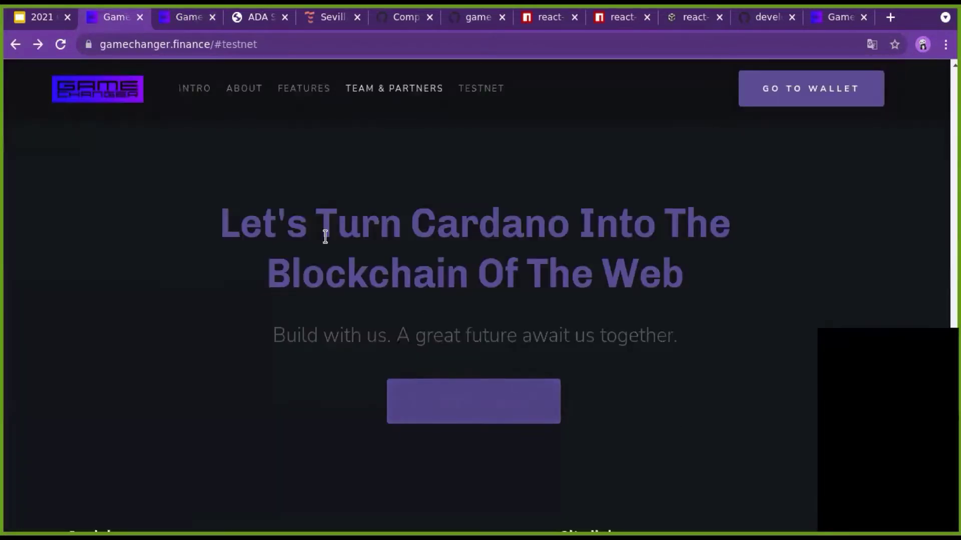
drag(708, 435, 707, 300)
click(704, 299)
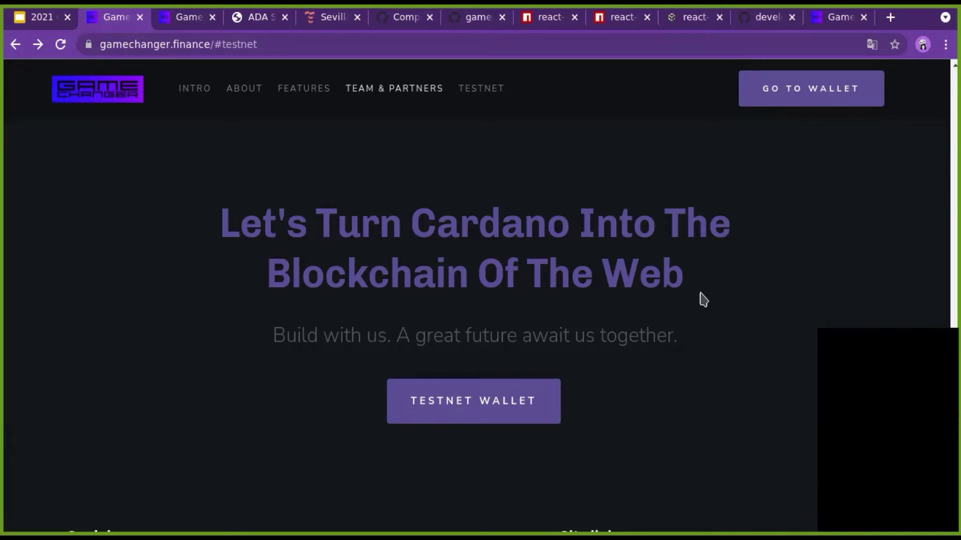
Start creating a GameChanger Classic wallet on the testnet and continue with the terms agreement accepted
click(184, 20)
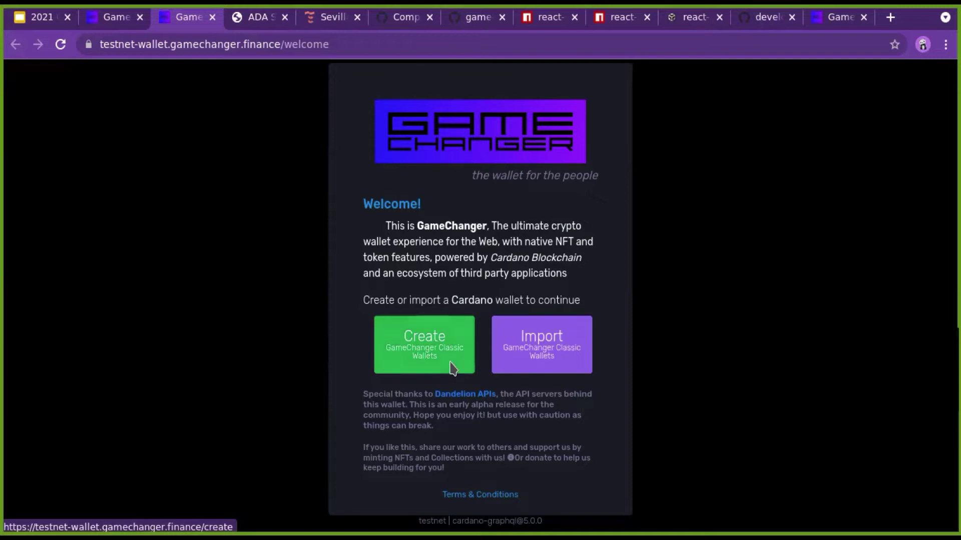
click(456, 332)
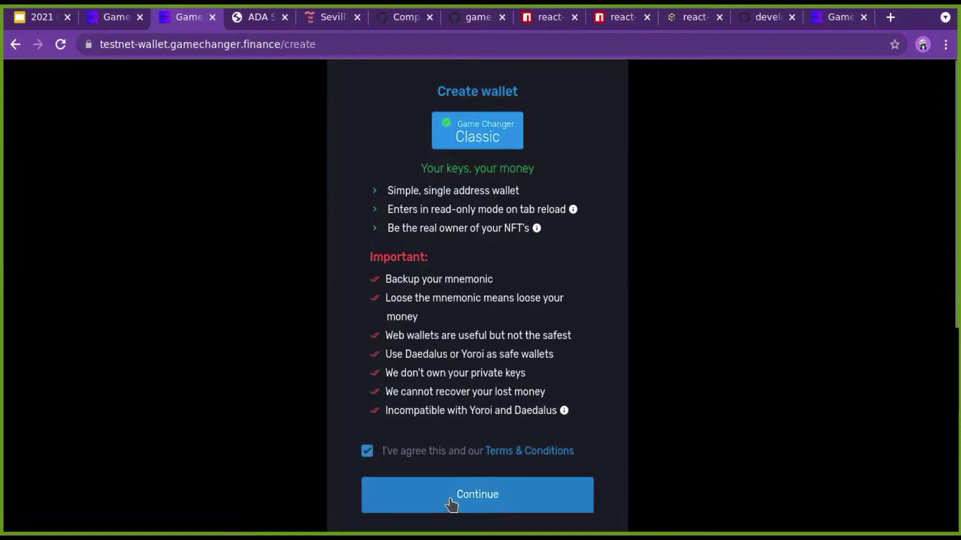
click(469, 505)
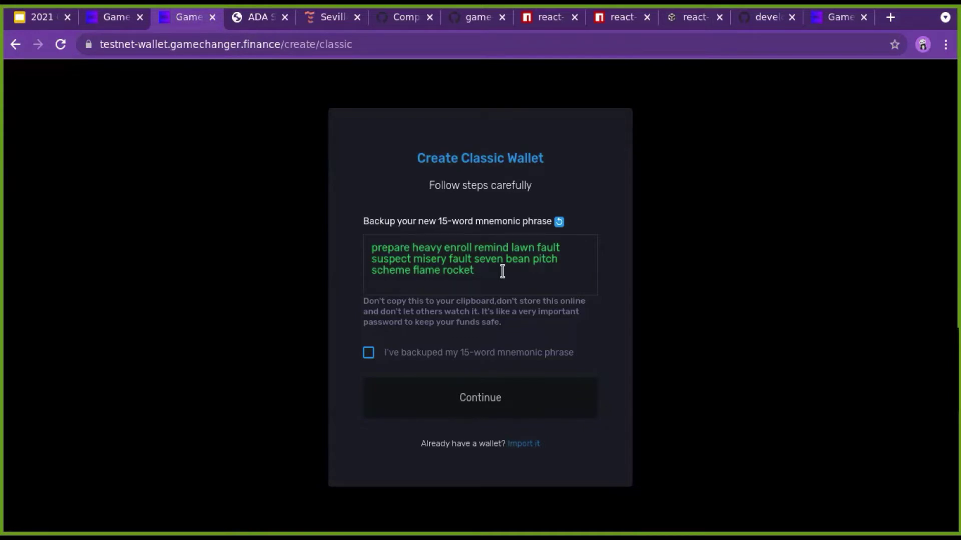
Copy the new 15-word mnemonic phrase, mark it as backed up and continue to the wallet import form
drag(502, 272, 374, 246)
key(ctrl+c)
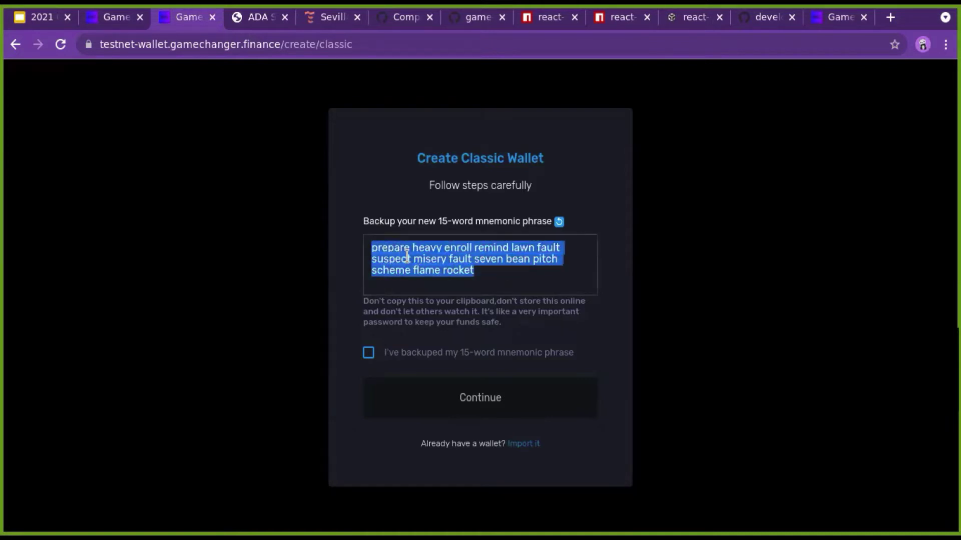
click(488, 276)
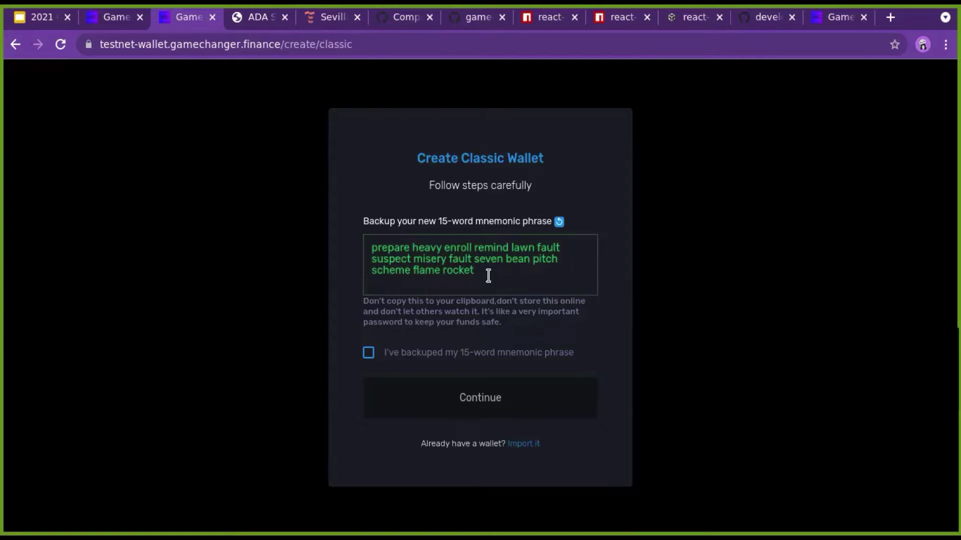
click(402, 356)
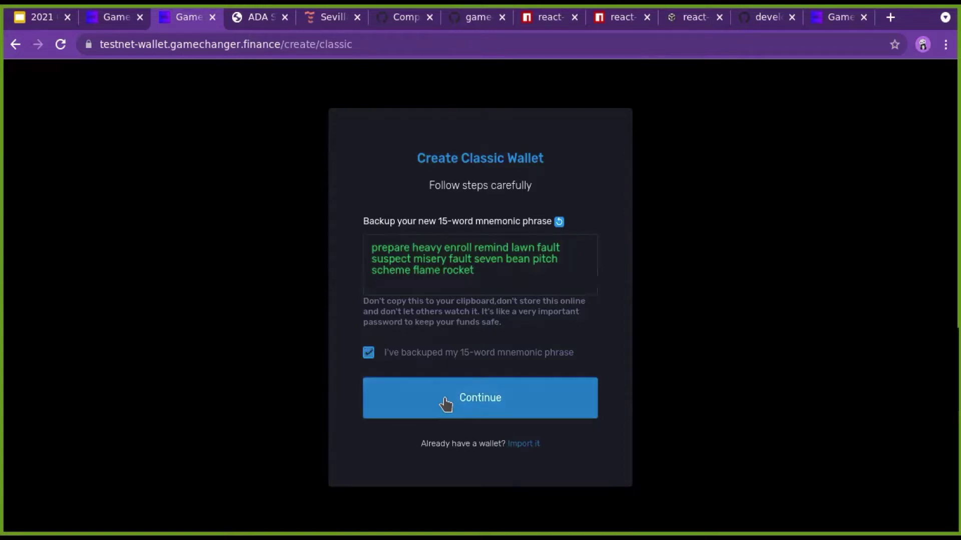
click(485, 407)
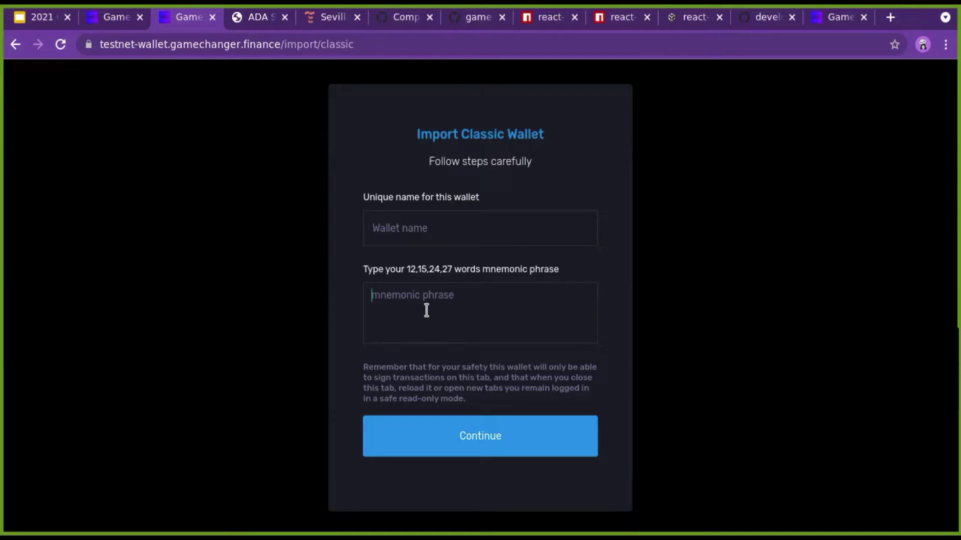
Paste the copied mnemonic phrase into the Import Classic Wallet form
click(427, 310)
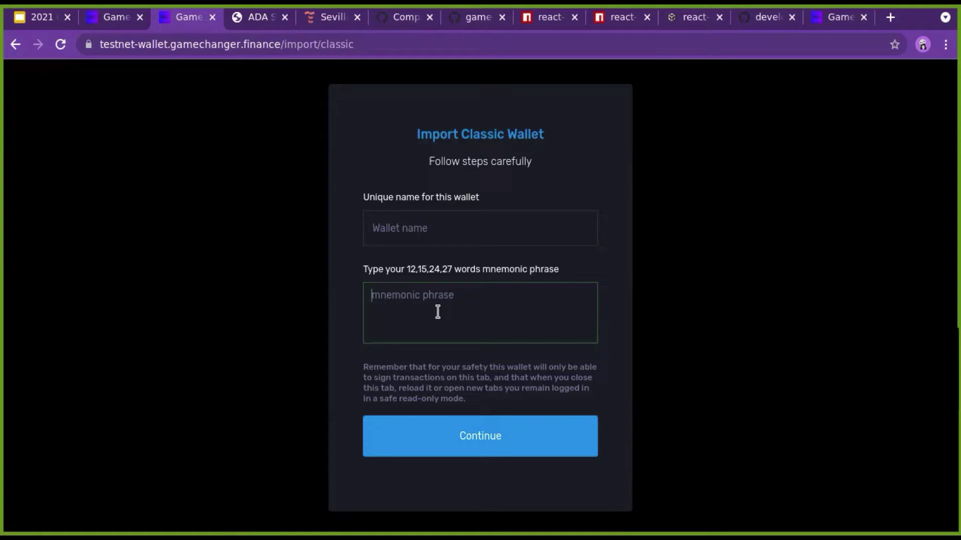
key(ctrl+v)
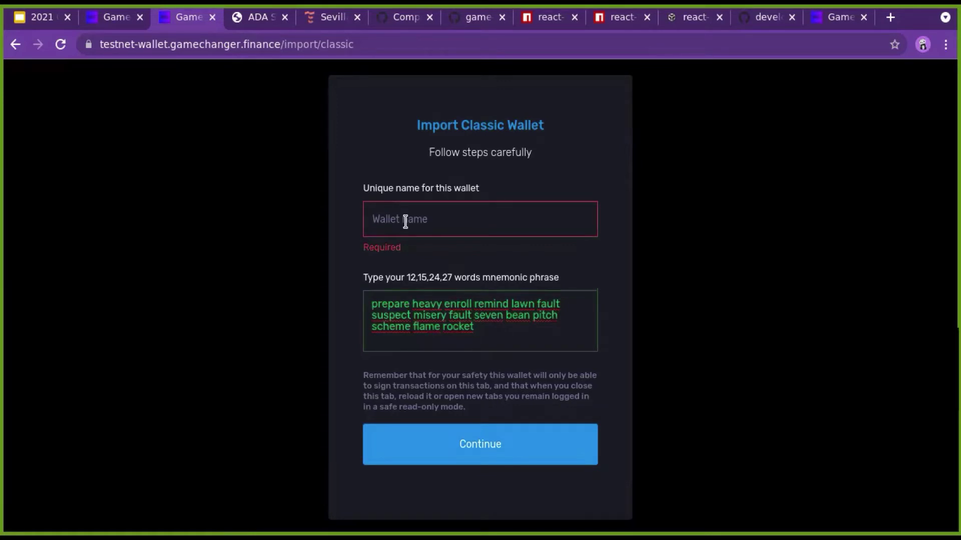
text(Created)
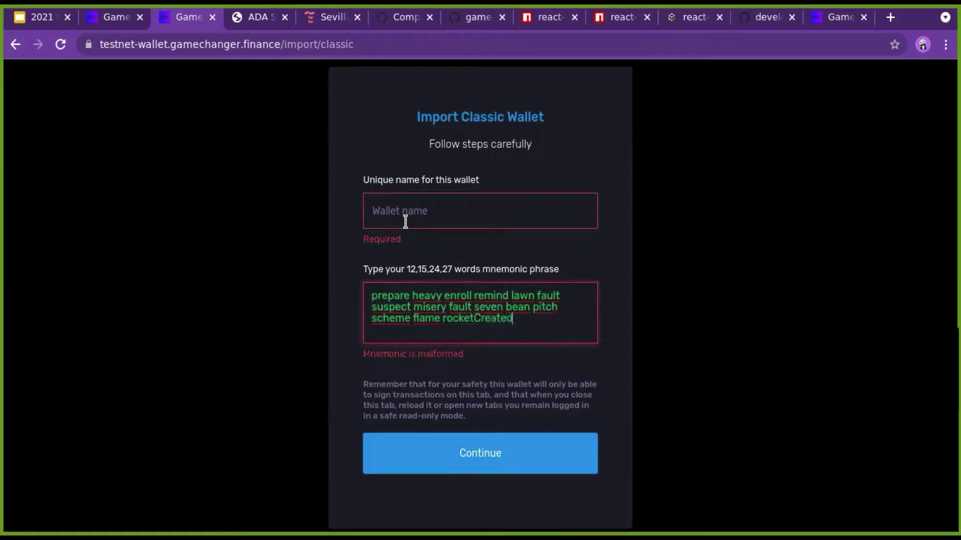
key(BackSpace)
key(BackSpace)
key(BackSpace)
key(BackSpace)
key(BackSpace)
key(BackSpace)
key(BackSpace)
Name the wallet CreatedOne and submit the import to reach its dashboard
click(405, 222)
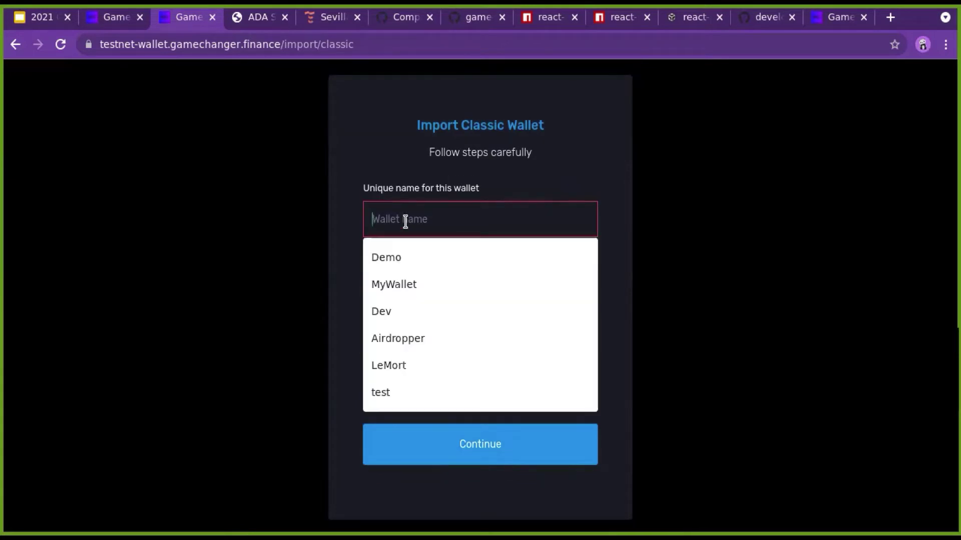
text(CreatedOne)
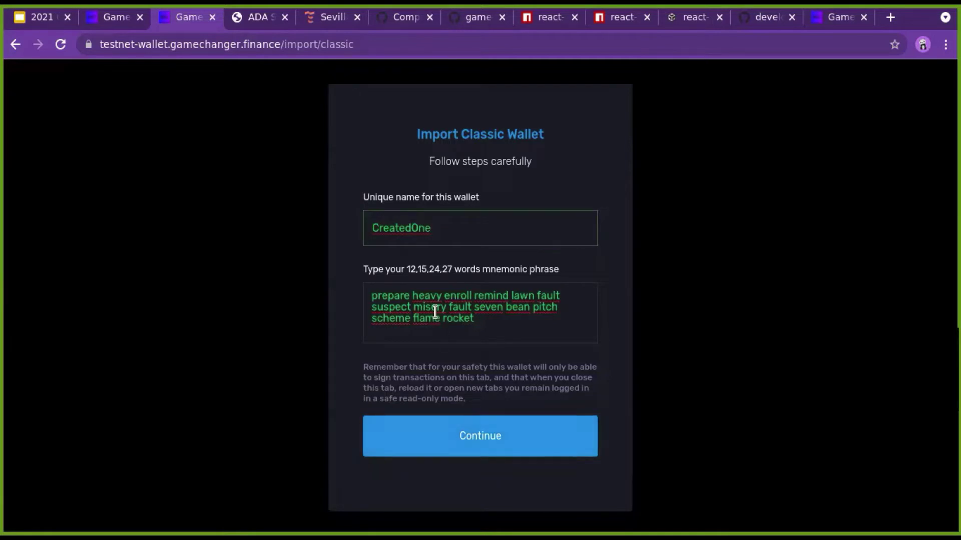
double_click(427, 270)
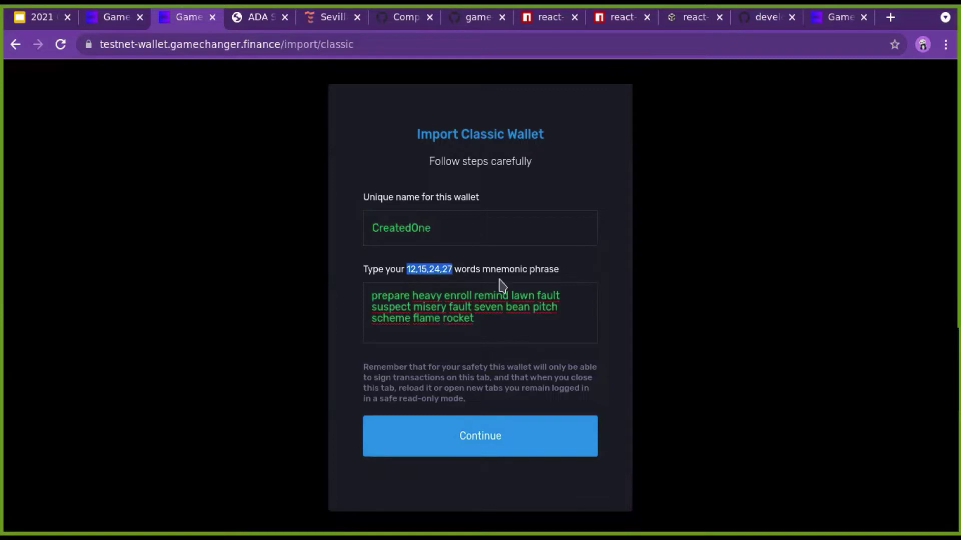
click(493, 324)
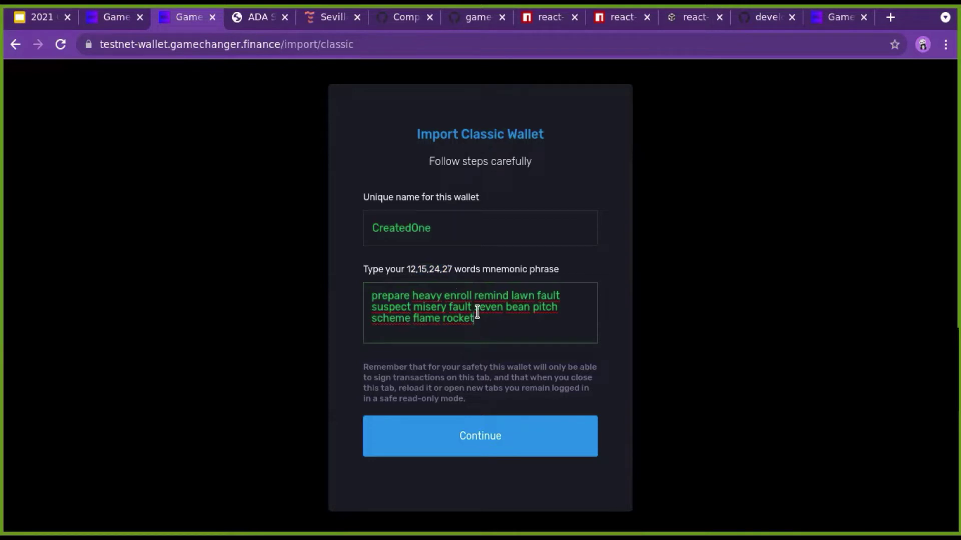
click(472, 443)
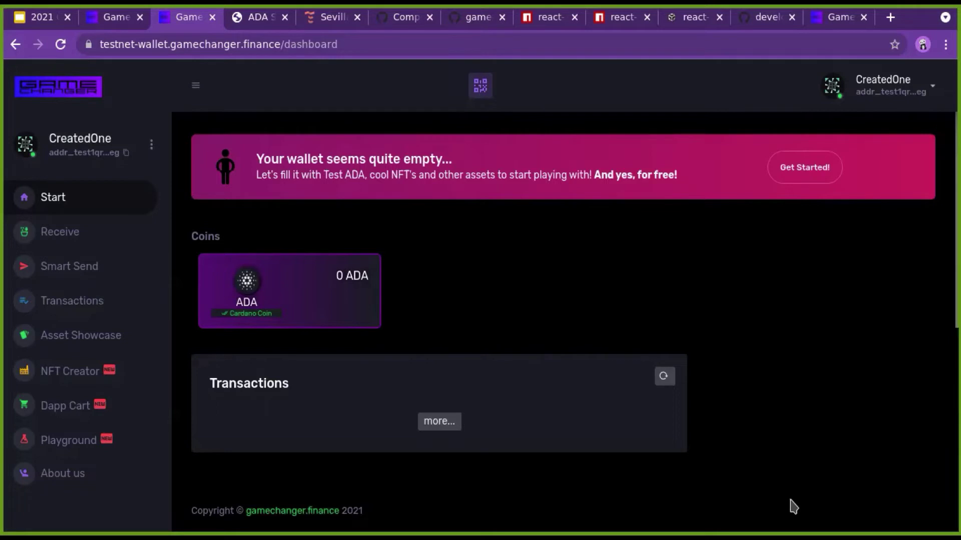
Open the recent text file demo.txt from the desktop's demo folder
key(ctrl+alt+v)
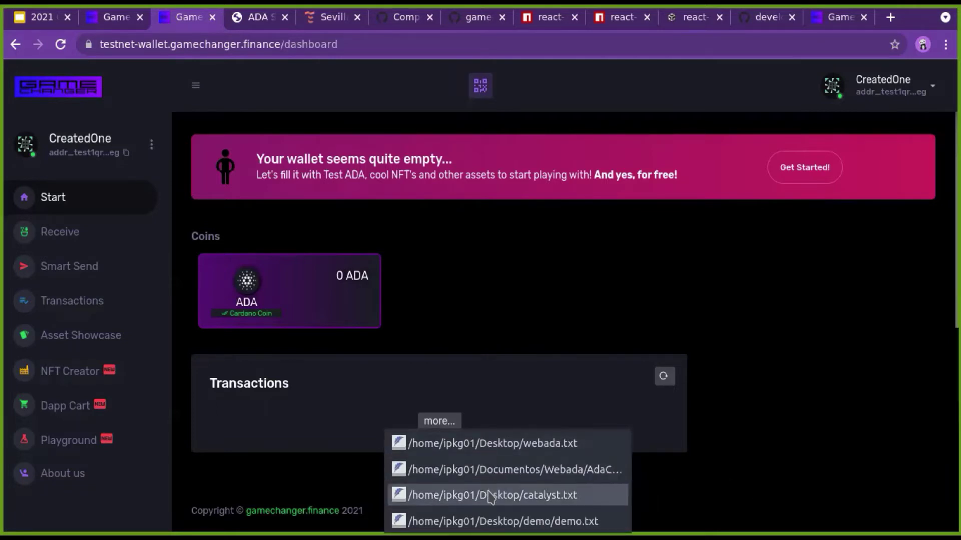
click(500, 521)
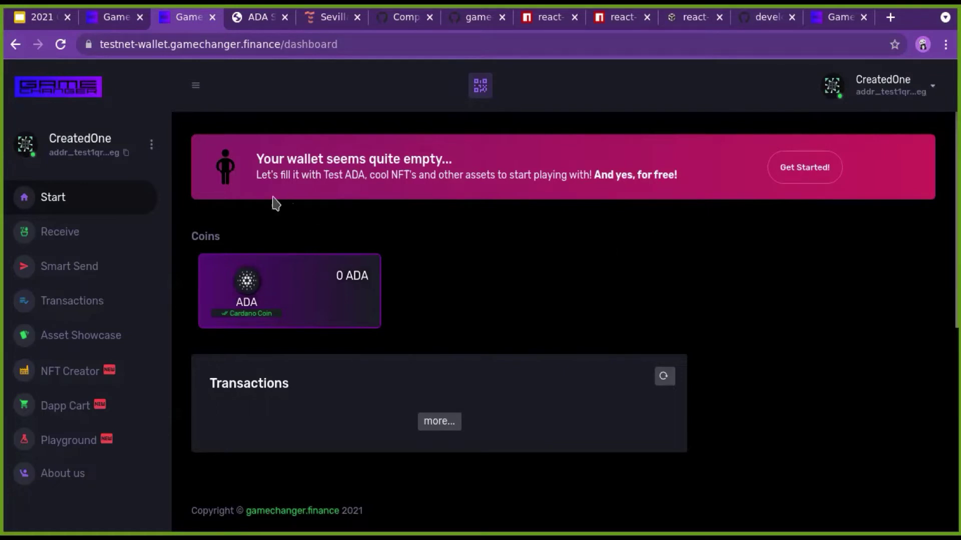
click(151, 144)
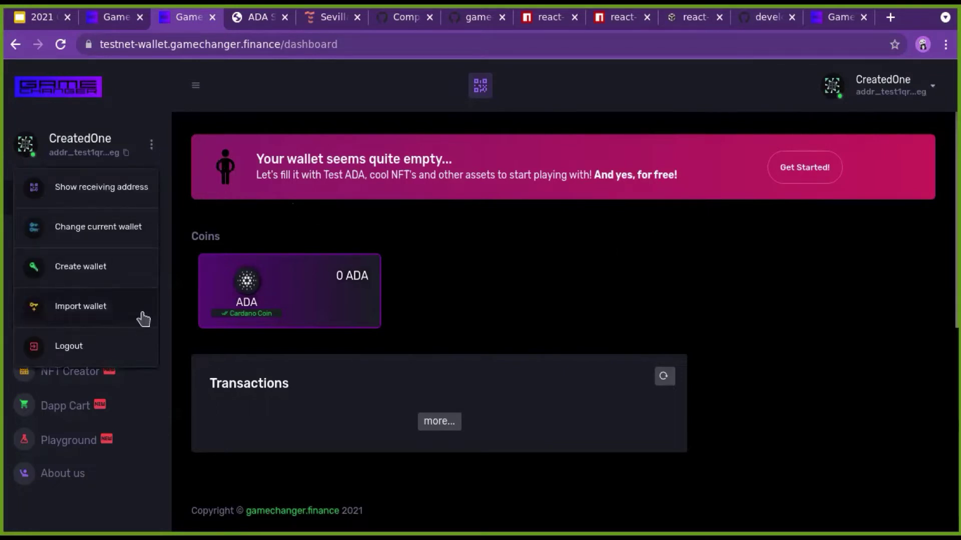
click(413, 238)
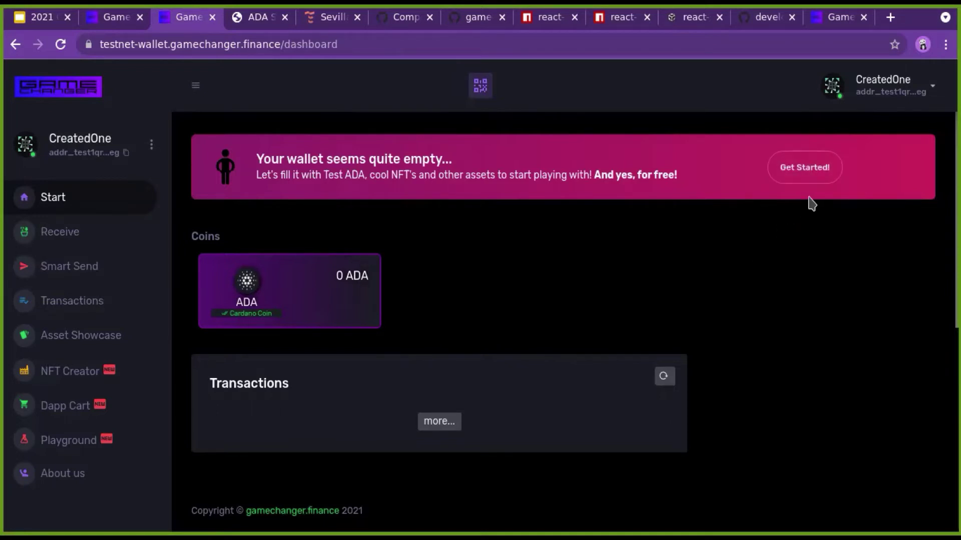
Request the free test ADA, NFTs and other assets for the empty wallet
click(810, 172)
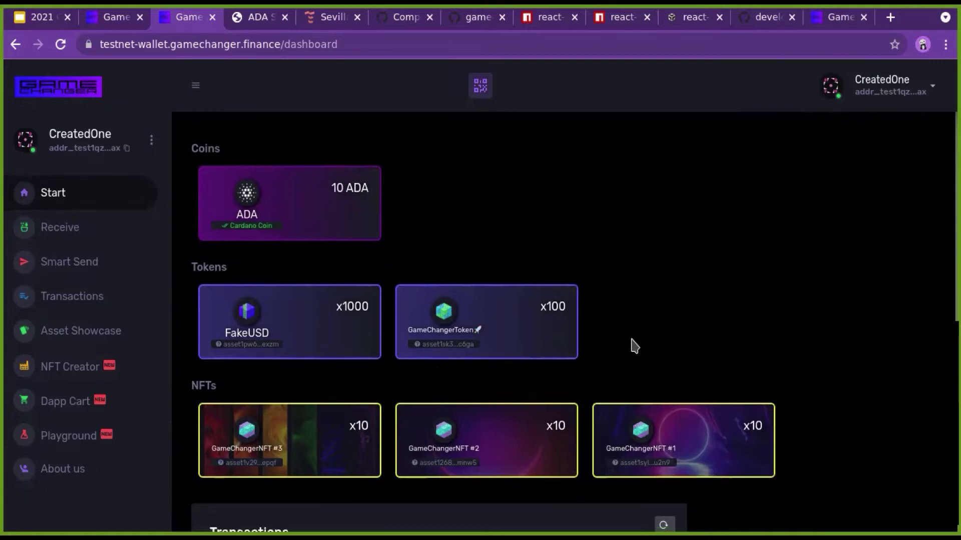
Examine the wallet dashboard's coins, tokens, NFTs and the GameChanger Airdrop transaction
scroll(633, 346, down, 1)
scroll(633, 345, down, 4)
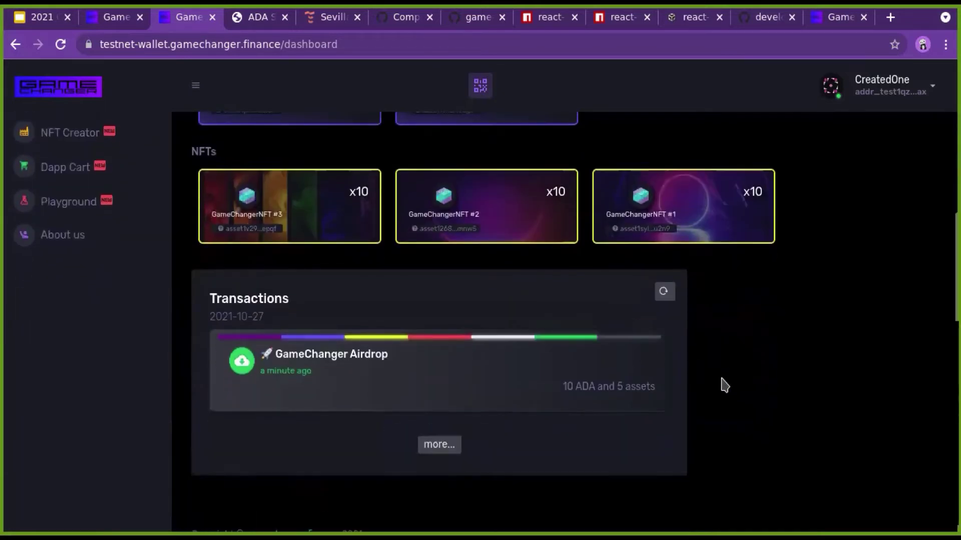
scroll(724, 385, up, 3)
scroll(324, 202, up, 3)
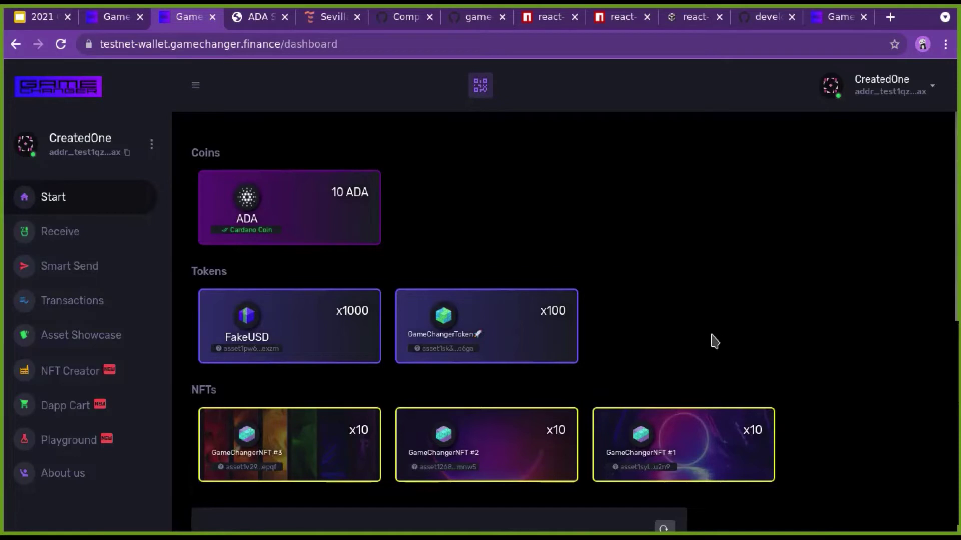
scroll(520, 359, down, 2)
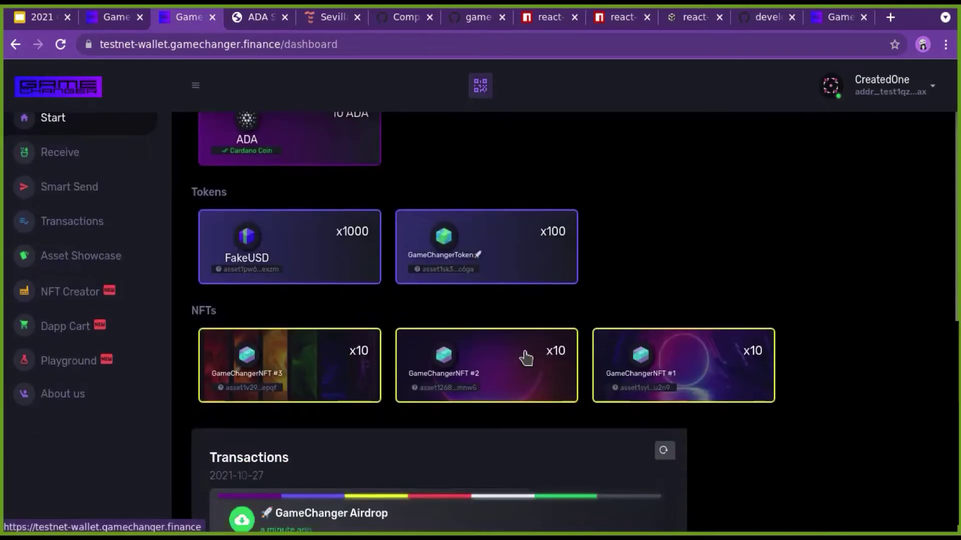
scroll(361, 294, down, 2)
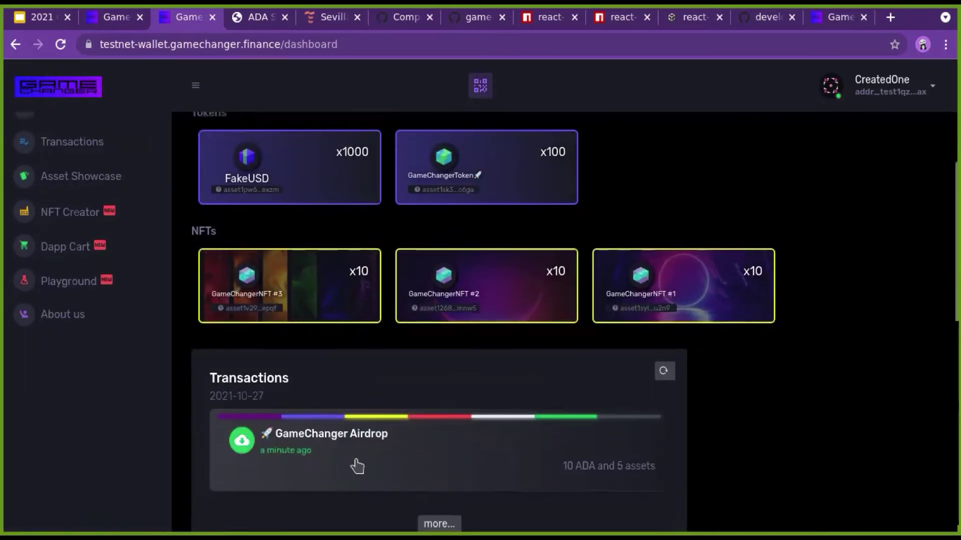
scroll(356, 467, down, 2)
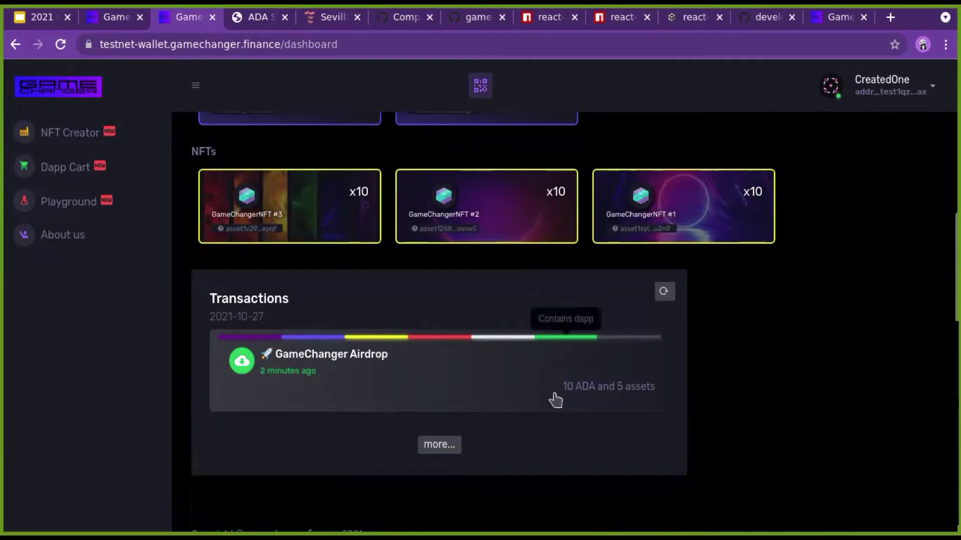
scroll(556, 399, up, 4)
scroll(504, 382, down, 2)
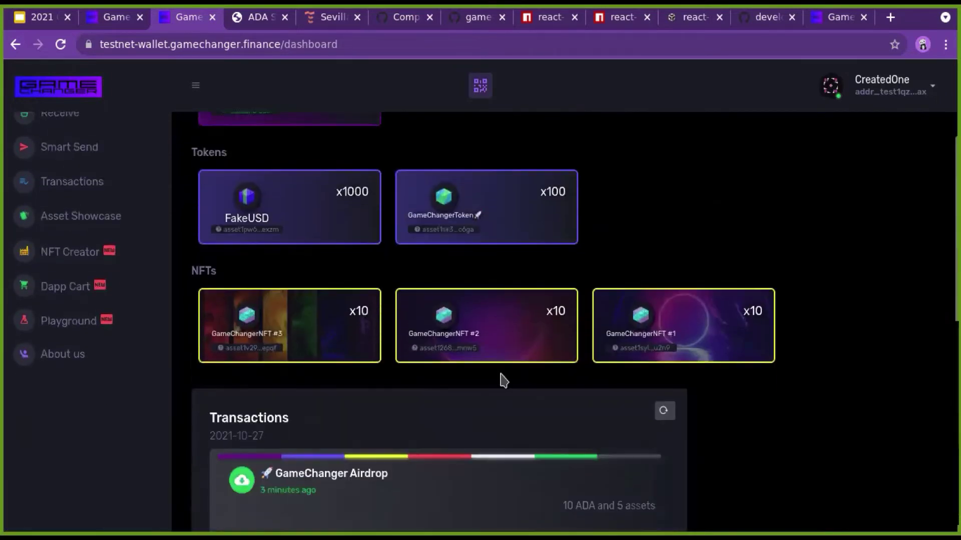
scroll(492, 424, down, 2)
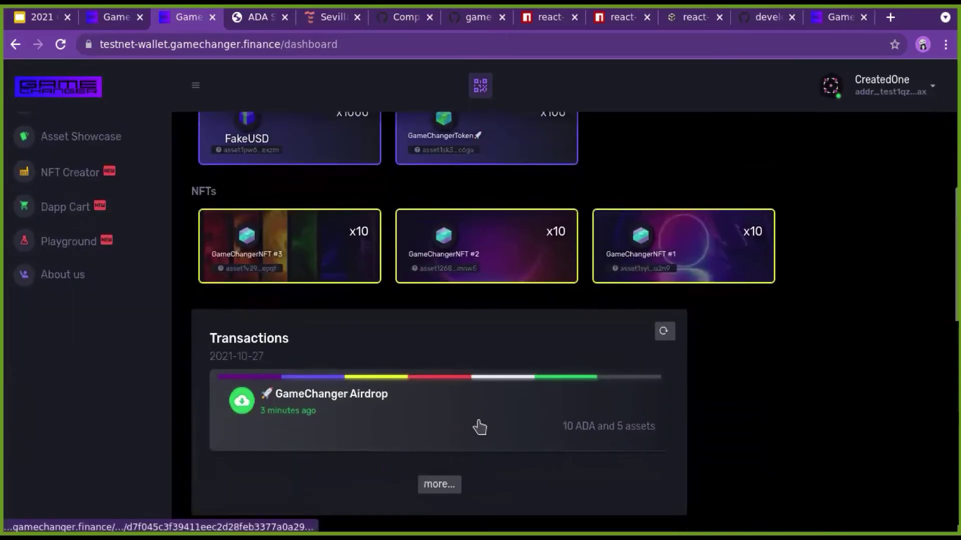
scroll(480, 426, up, 4)
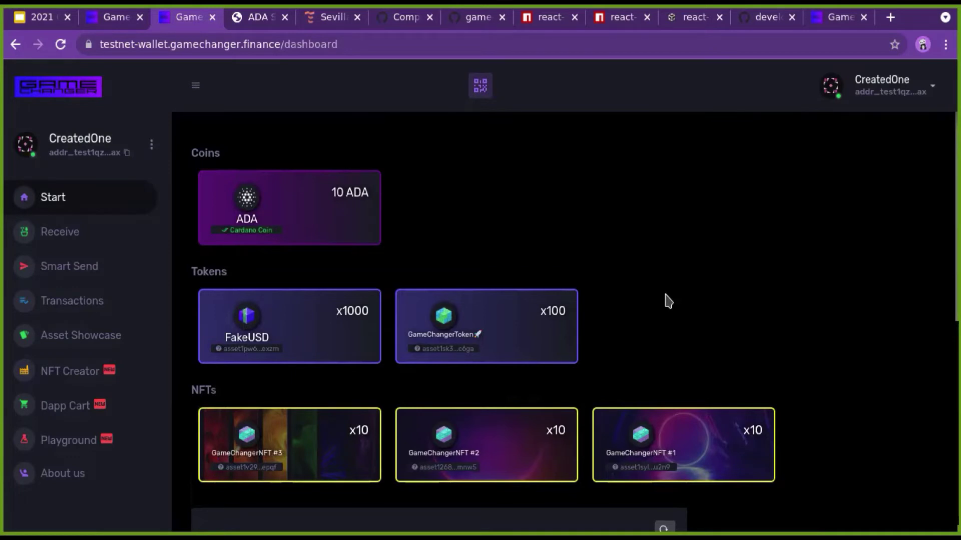
scroll(666, 303, down, 3)
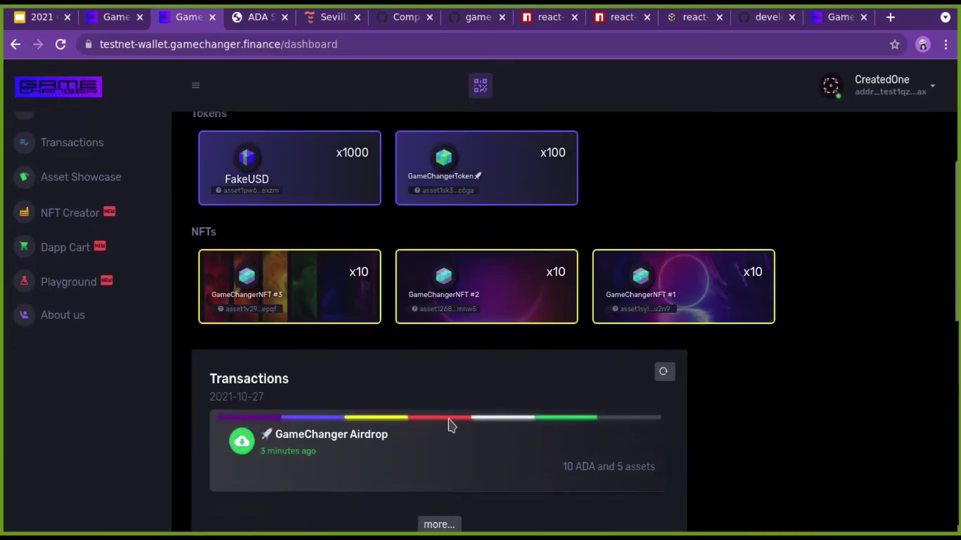
scroll(306, 249, up, 3)
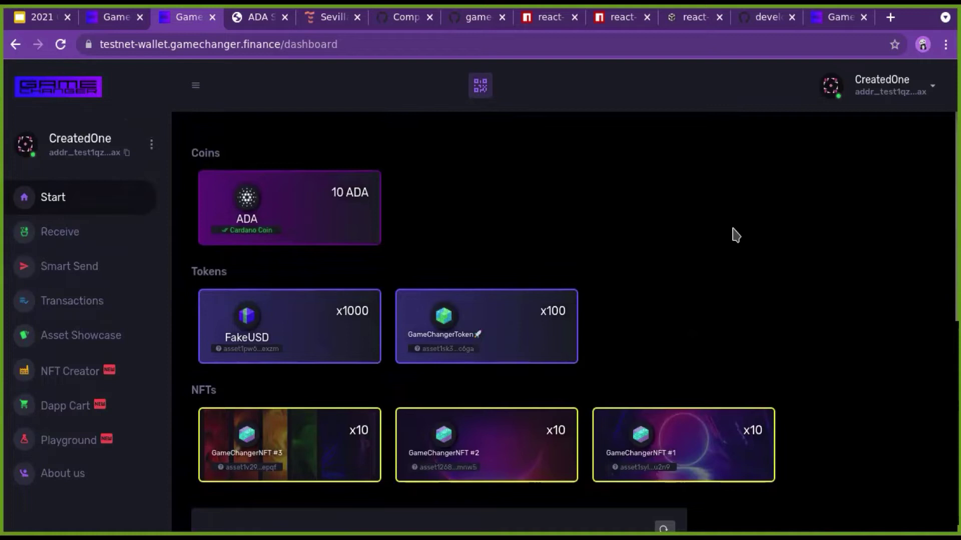
Open the classic wallet import form and the recent text file demo.txt from the desktop's demo folder
scroll(731, 235, down, 5)
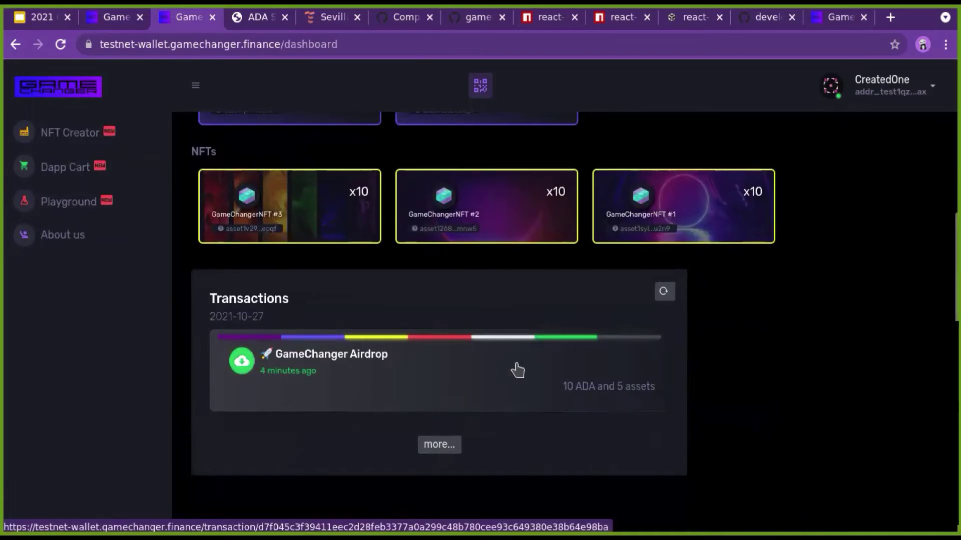
scroll(515, 369, up, 5)
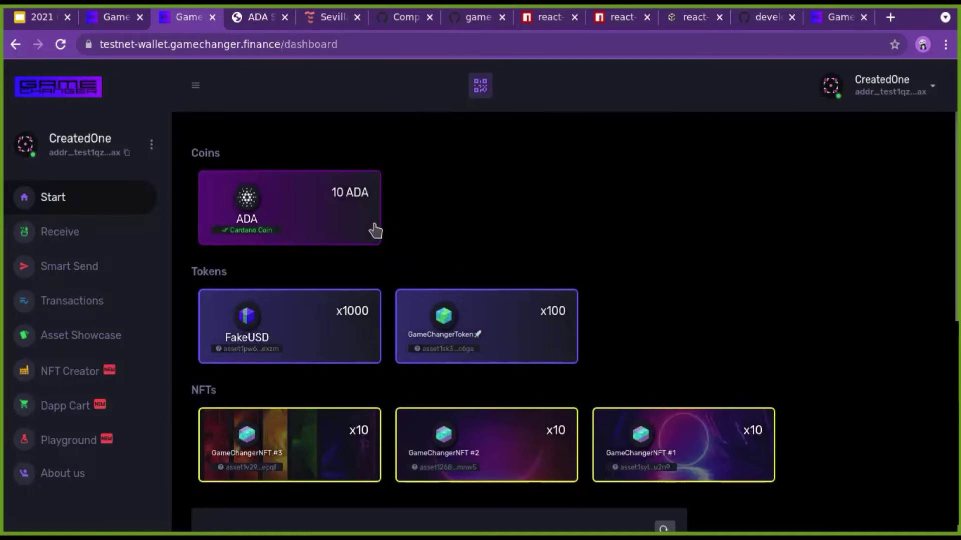
click(152, 146)
click(469, 160)
click(150, 146)
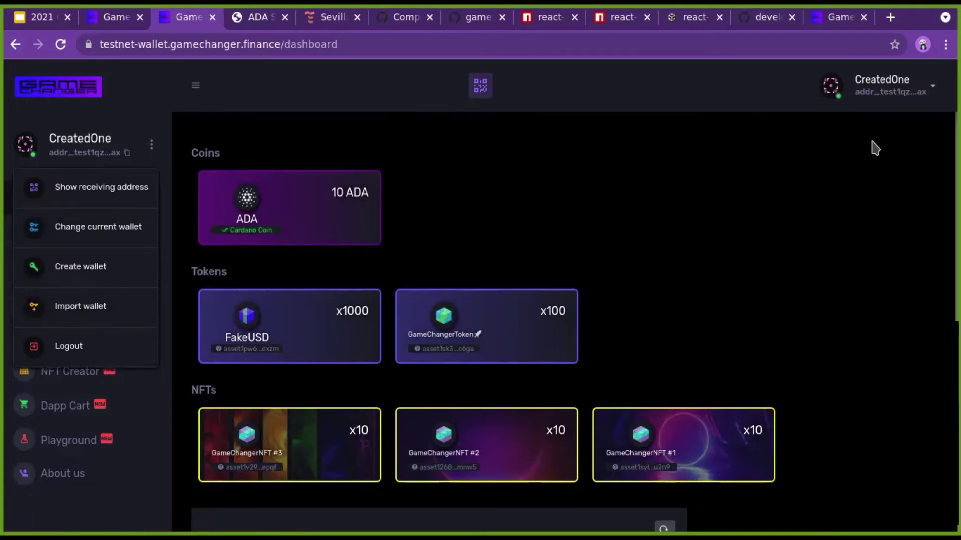
click(934, 90)
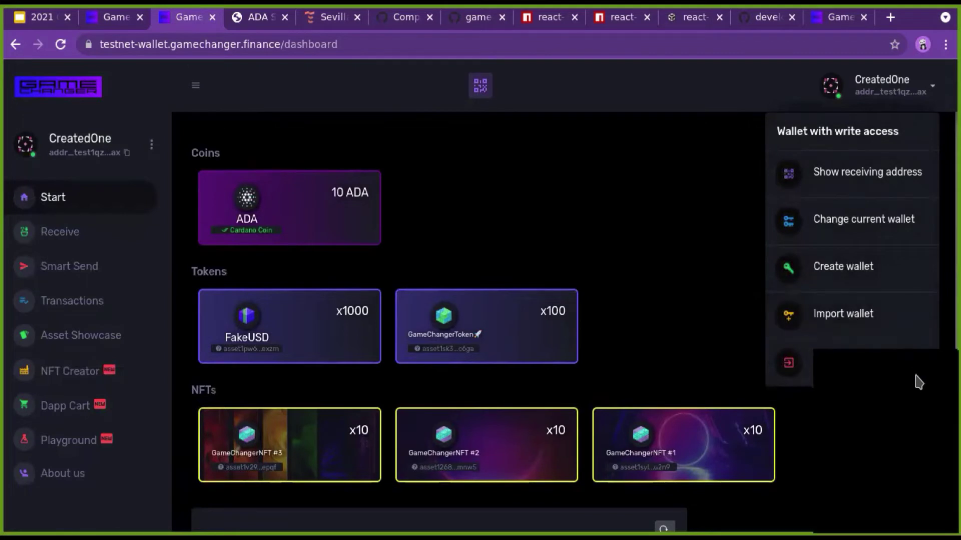
click(830, 325)
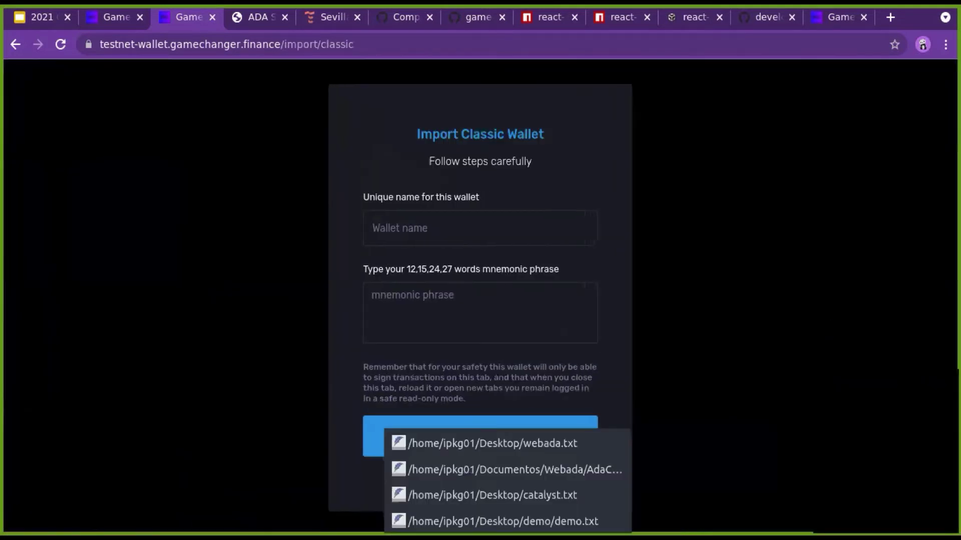
drag(490, 521, 407, 480)
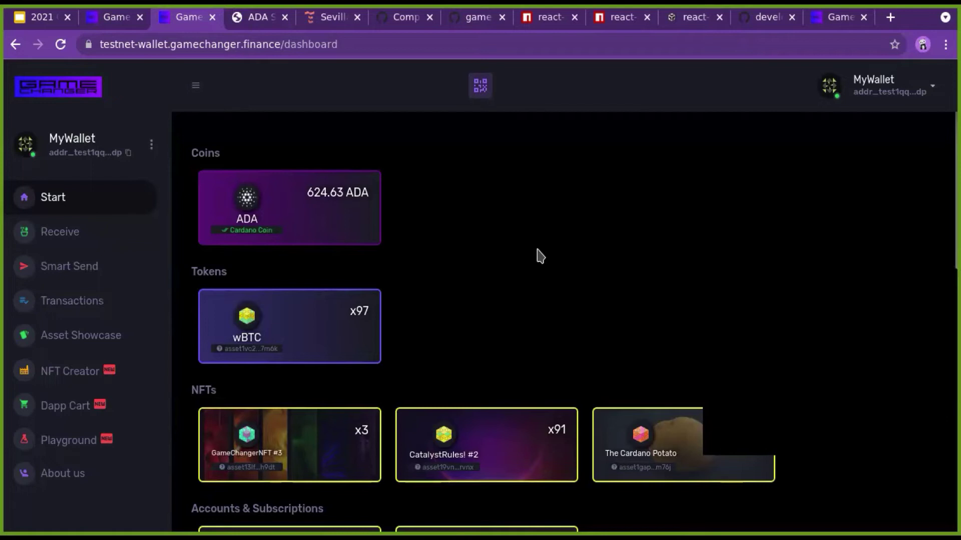
Examine MyWallet's coins, tokens, NFTs, and accounts and subscriptions on its dashboard
scroll(302, 228, down, 1)
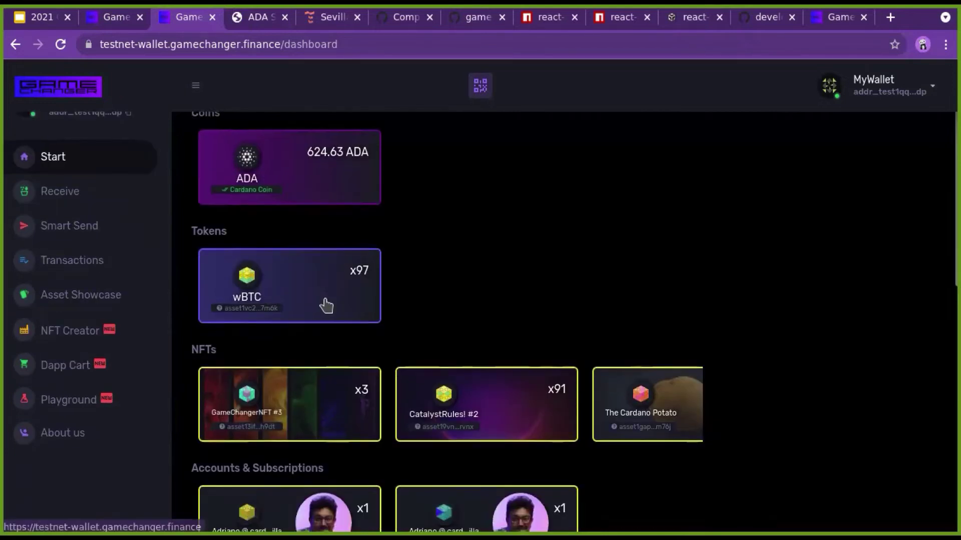
scroll(325, 305, down, 2)
scroll(231, 360, down, 2)
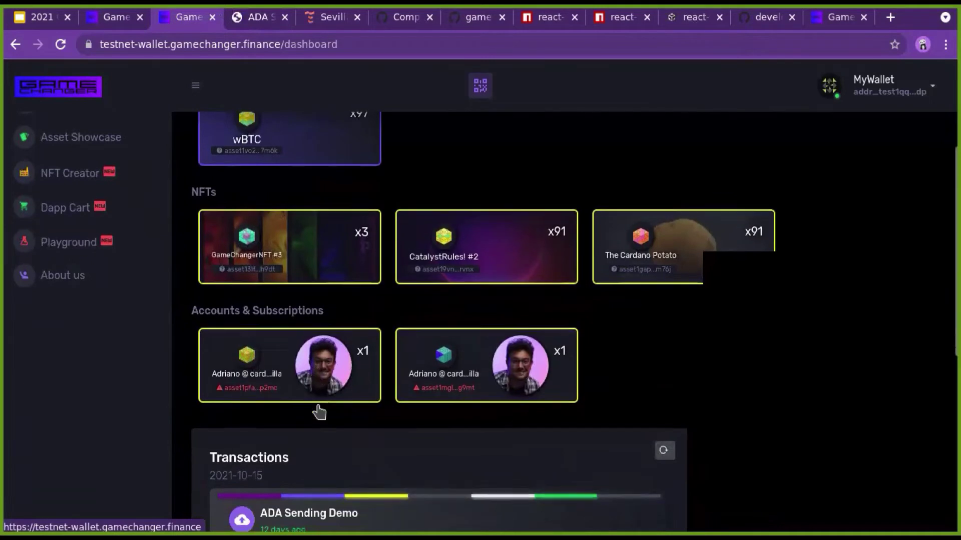
scroll(318, 412, up, 1)
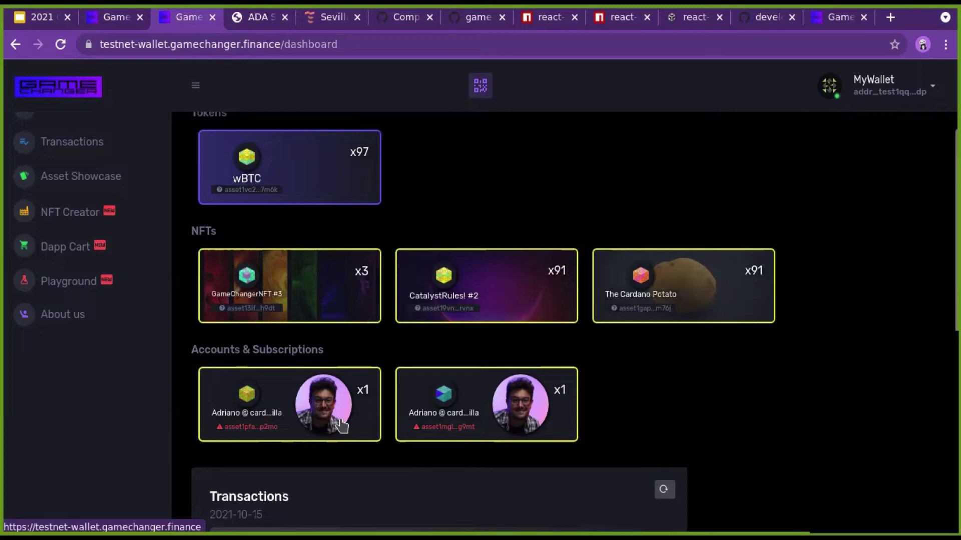
scroll(394, 456, up, 2)
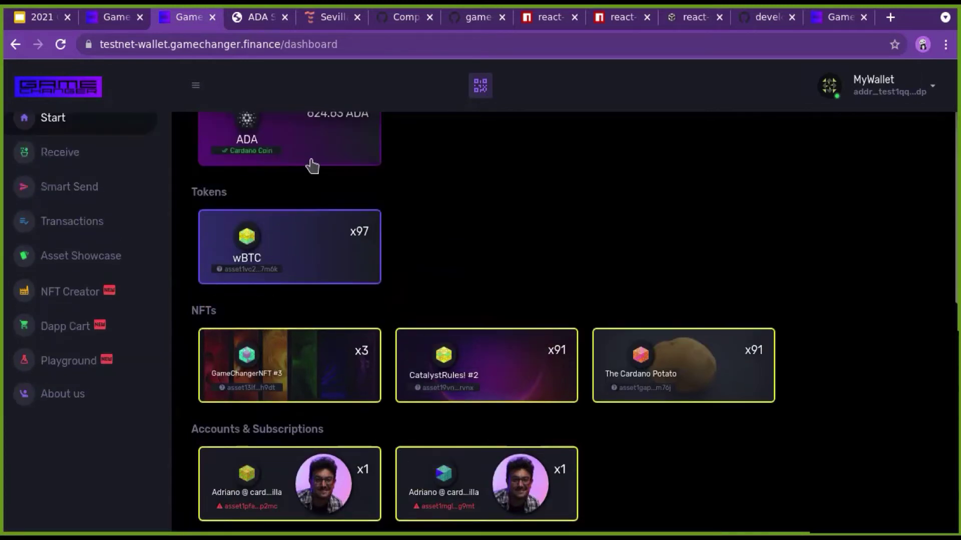
scroll(437, 493, down, 4)
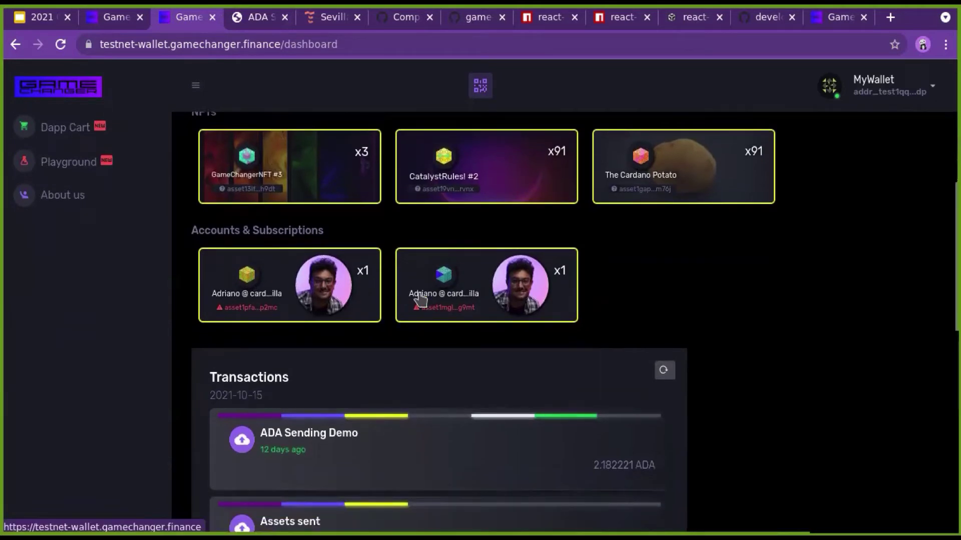
Review MyWallet's transaction history from ADA Sending Demo back to the older September 2021 entries
scroll(420, 298, down, 2)
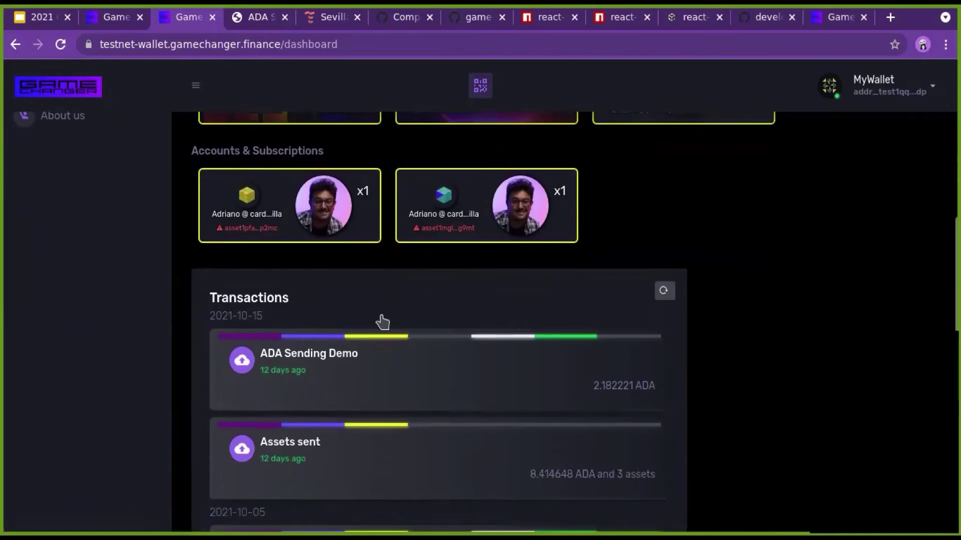
scroll(399, 268, down, 1)
scroll(437, 394, down, 4)
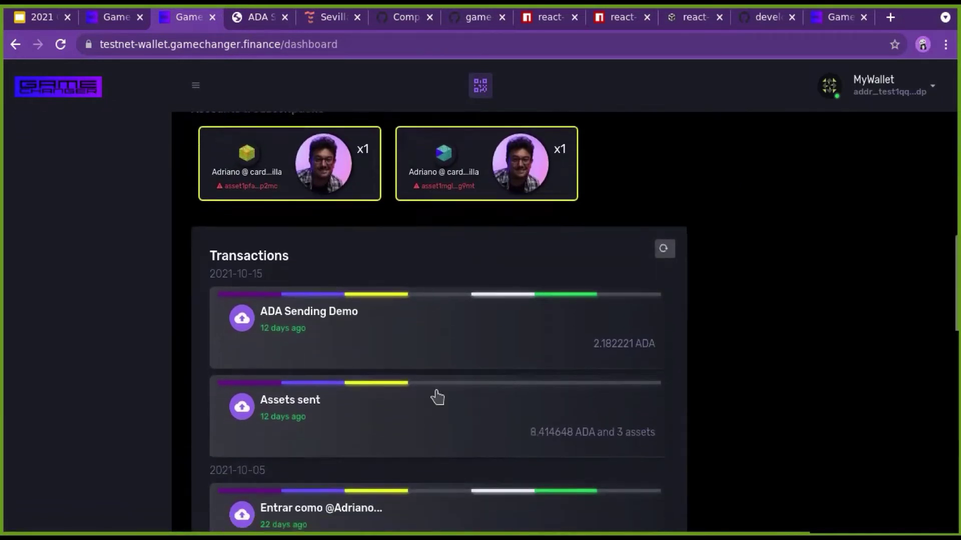
scroll(445, 395, down, 7)
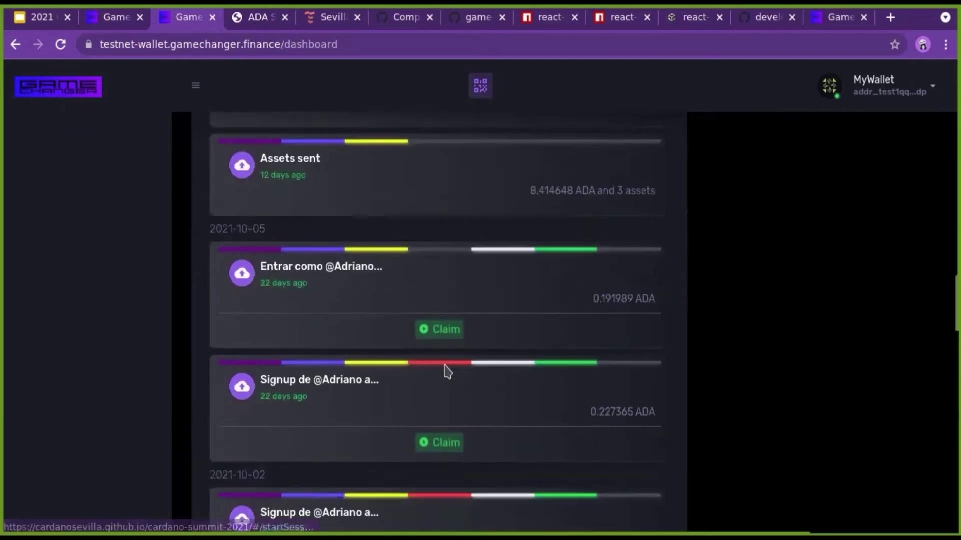
scroll(445, 369, down, 1)
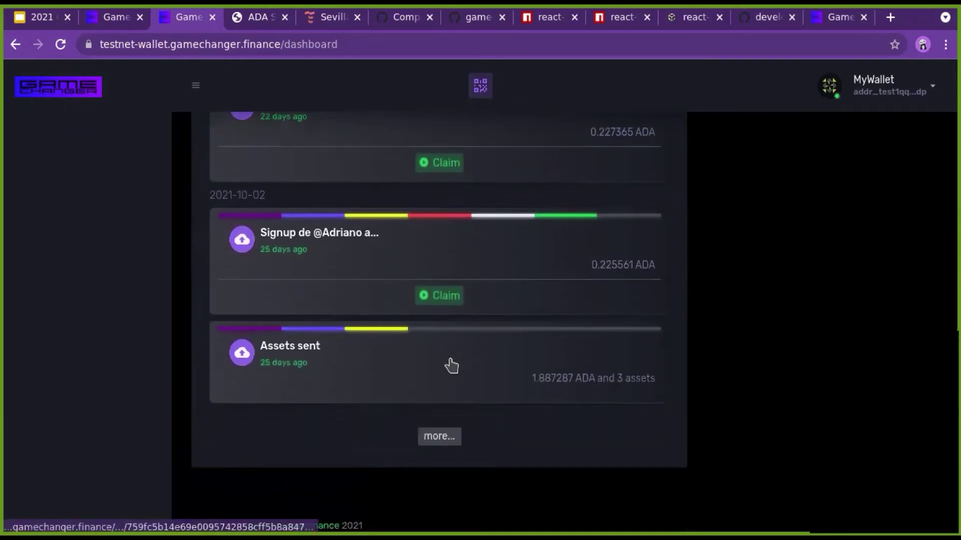
scroll(455, 451, down, 3)
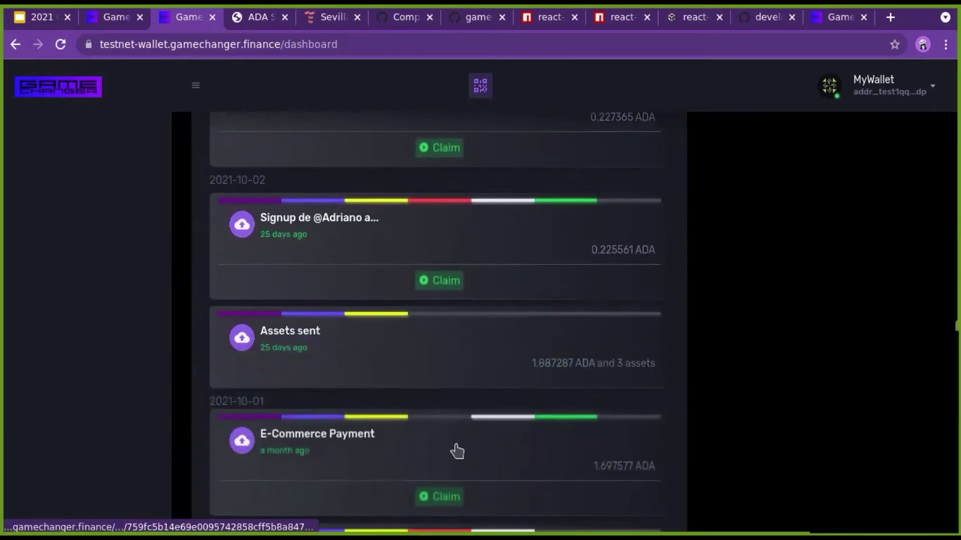
scroll(469, 458, down, 8)
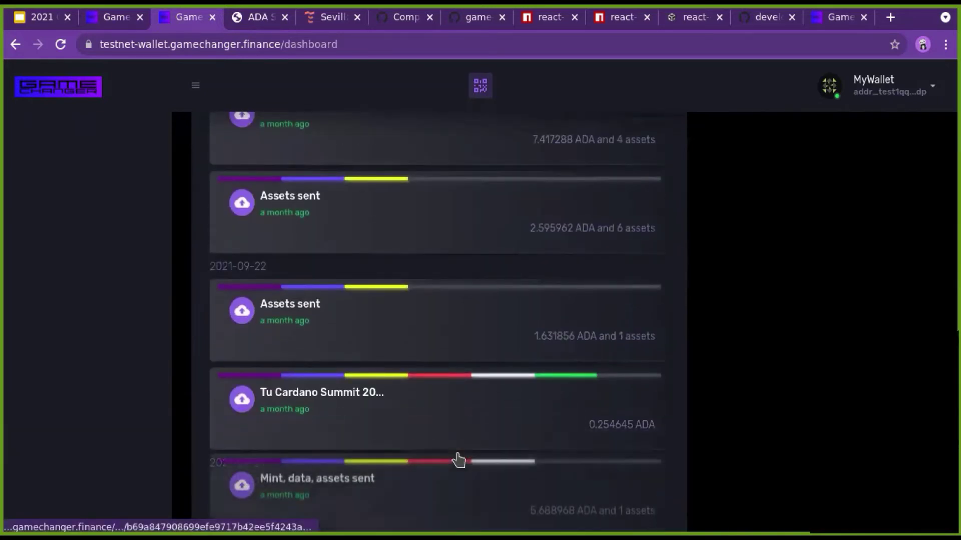
scroll(458, 460, up, 10)
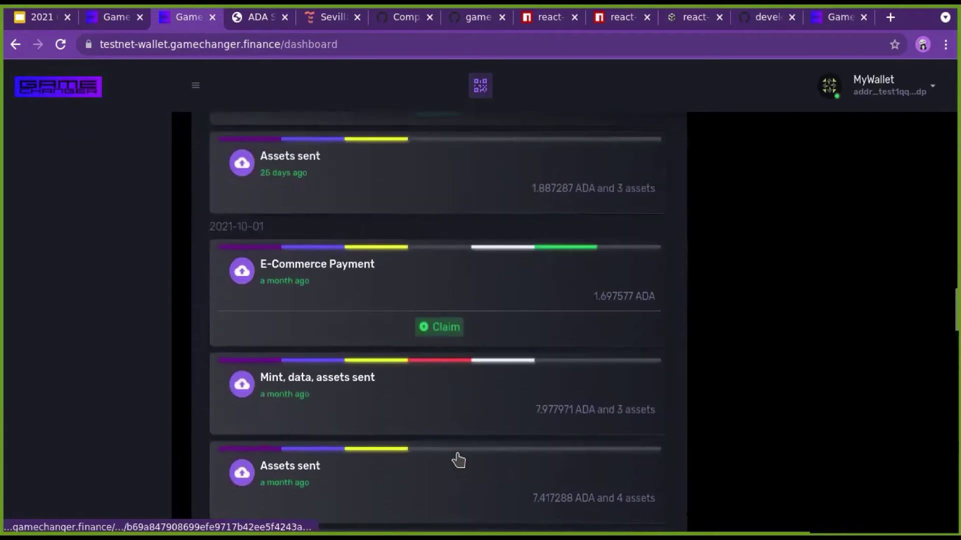
scroll(473, 405, up, 10)
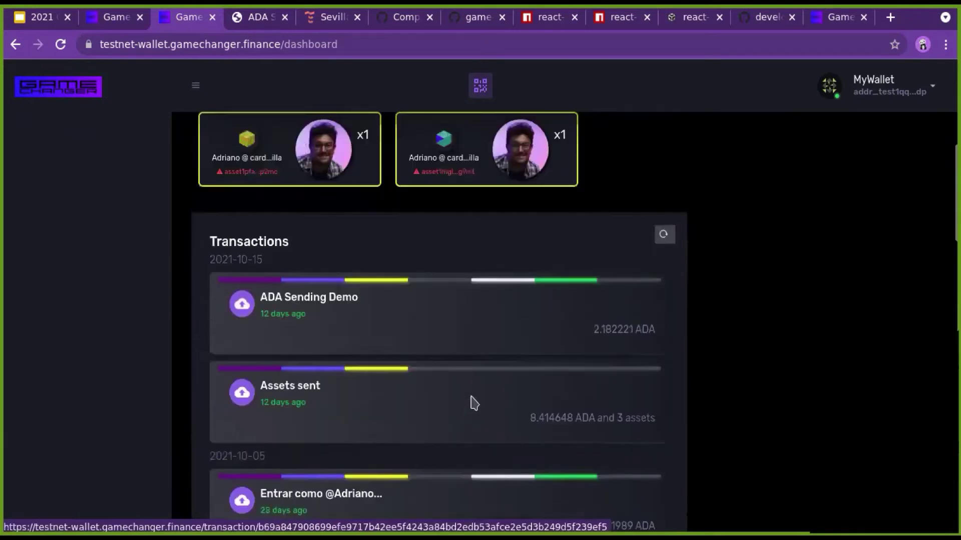
Compare the coloured content markers on the ADA Sending Demo transaction with the dashboard's asset categories
scroll(534, 381, up, 8)
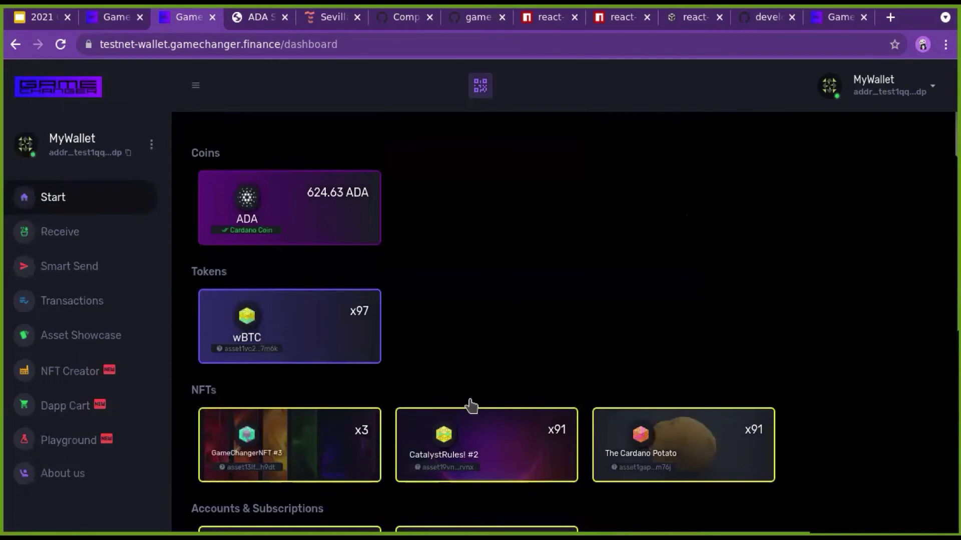
scroll(385, 441, down, 3)
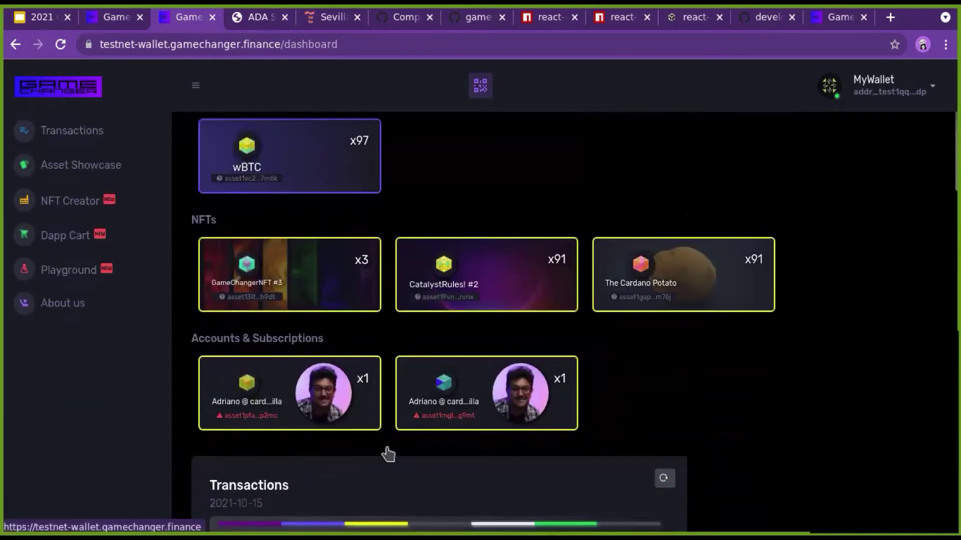
scroll(388, 454, down, 2)
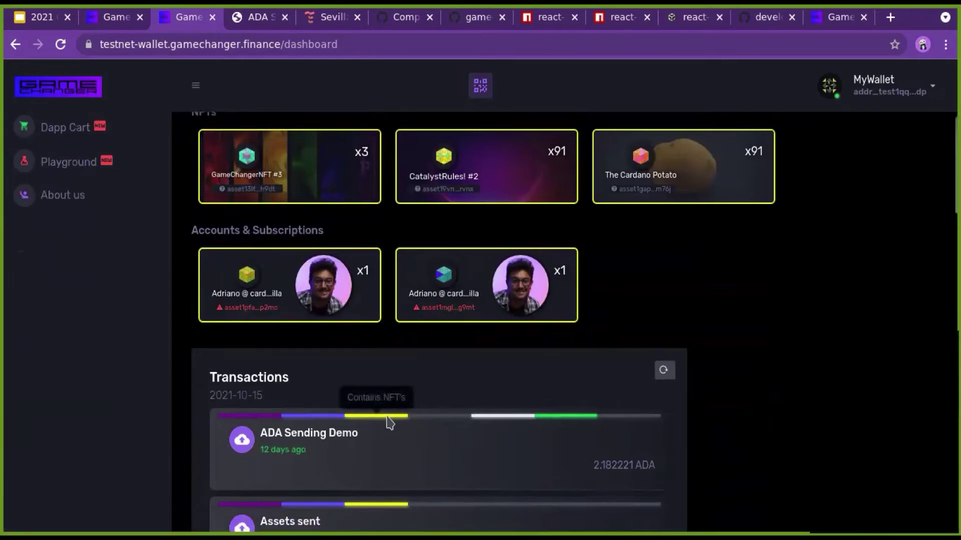
scroll(390, 422, up, 3)
scroll(342, 234, up, 3)
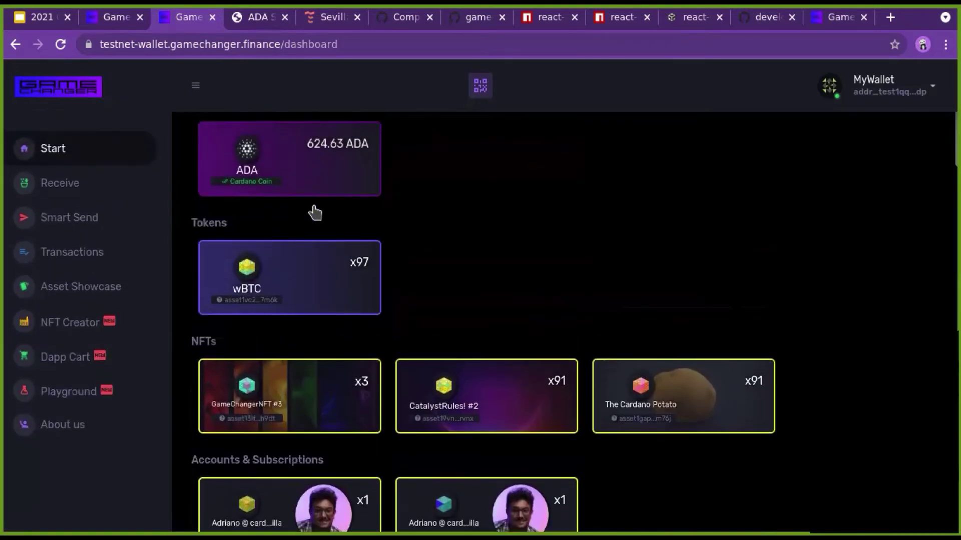
scroll(335, 344, down, 3)
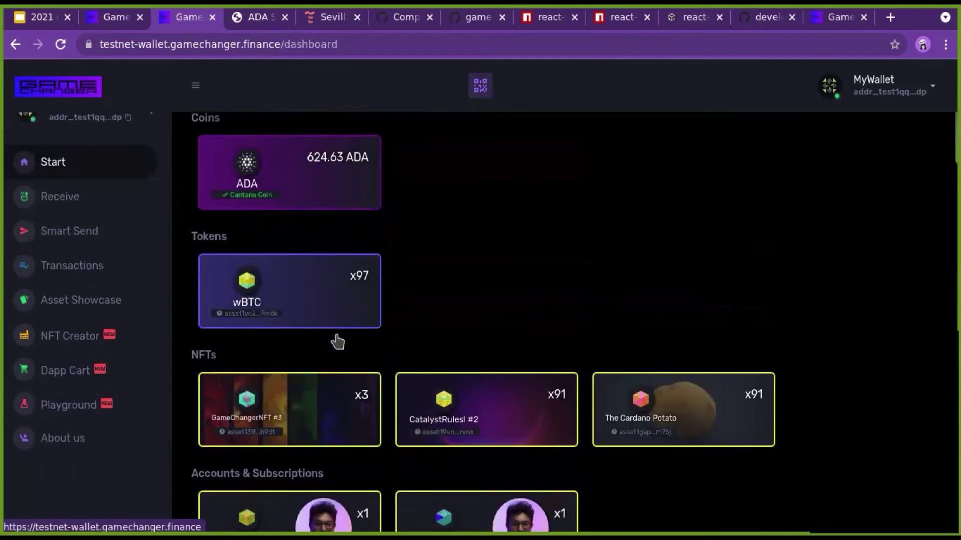
scroll(369, 449, up, 3)
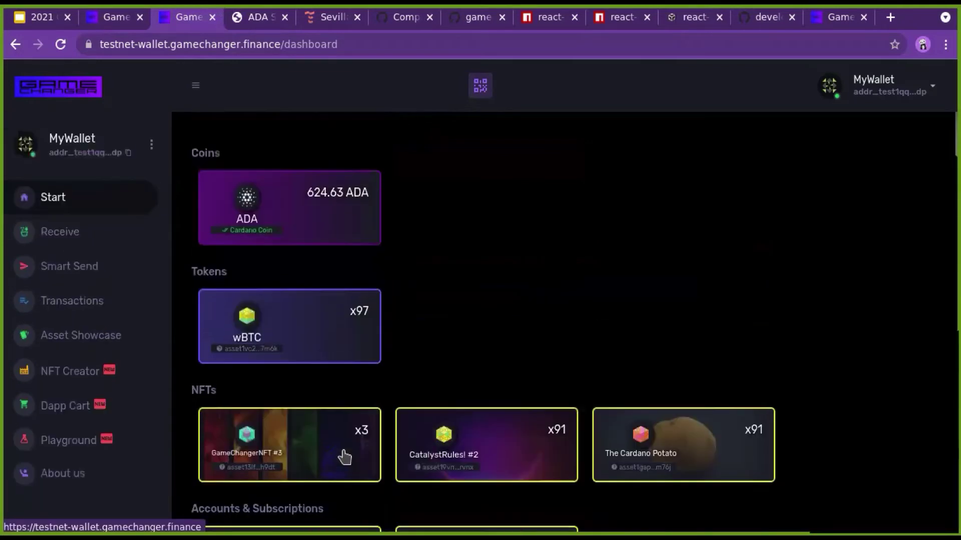
Open GameChangerNFT #3 and examine its basic info, NFT info, attached file and metadata
click(329, 461)
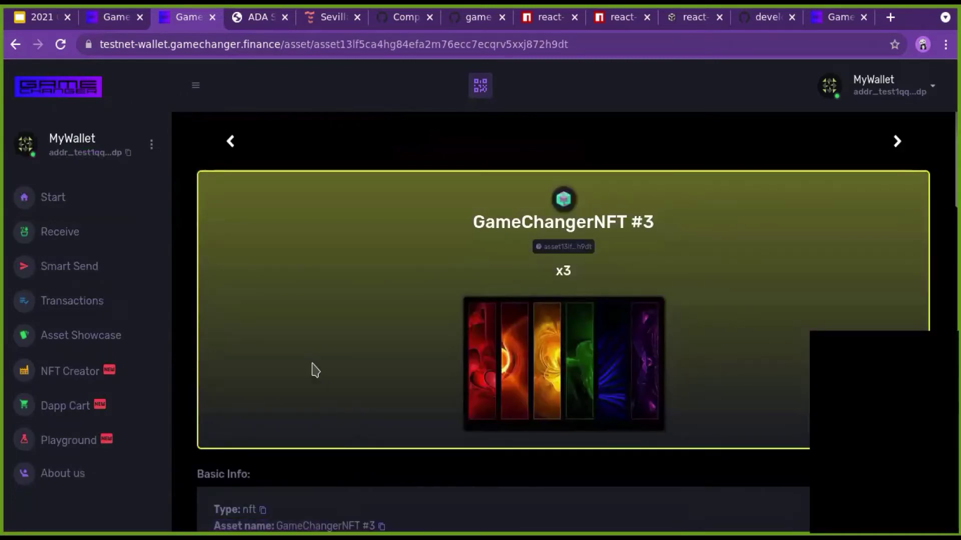
scroll(327, 404, down, 3)
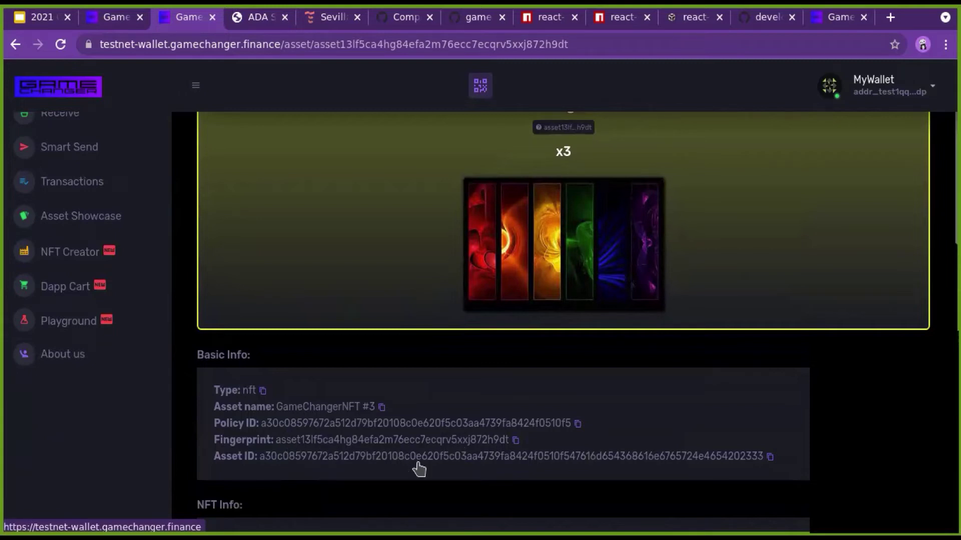
scroll(339, 497, down, 5)
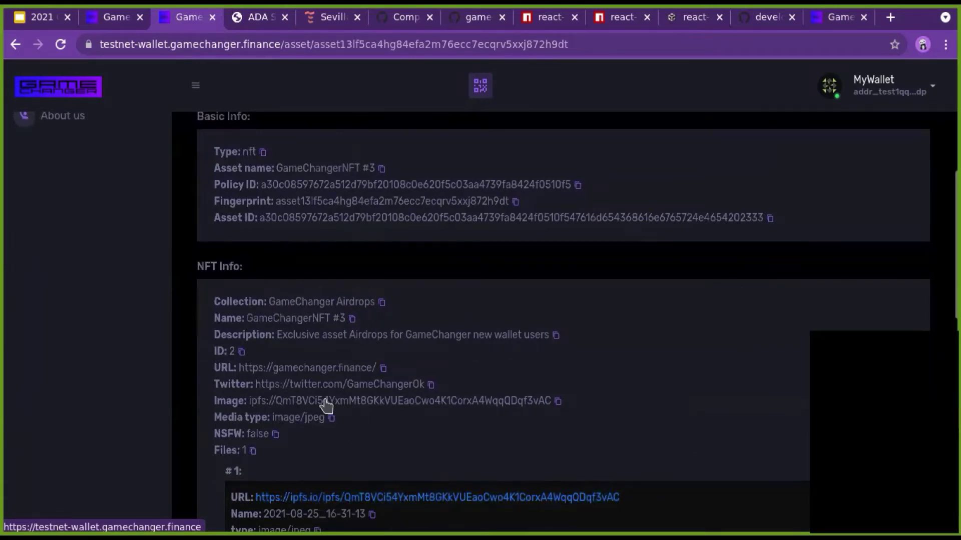
scroll(369, 354, down, 2)
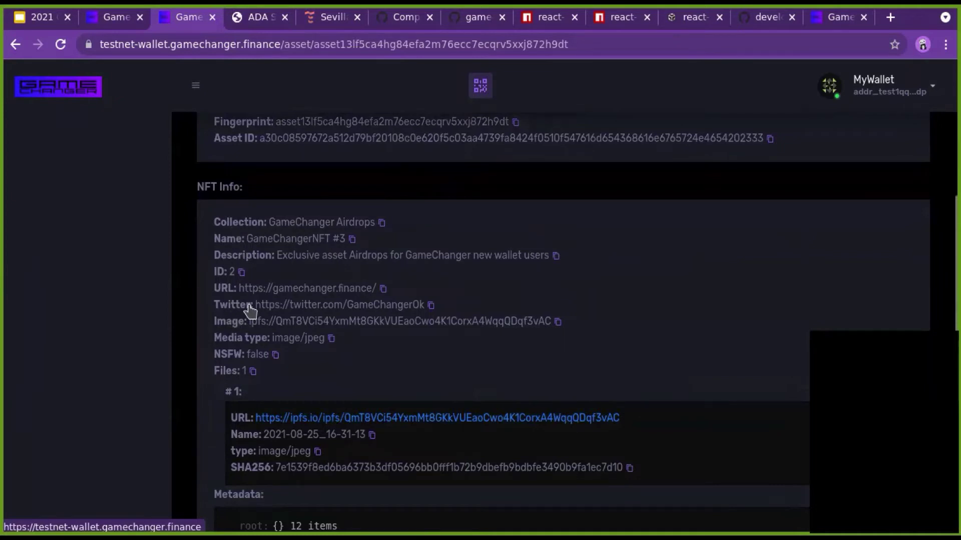
scroll(345, 362, down, 1)
scroll(332, 359, down, 1)
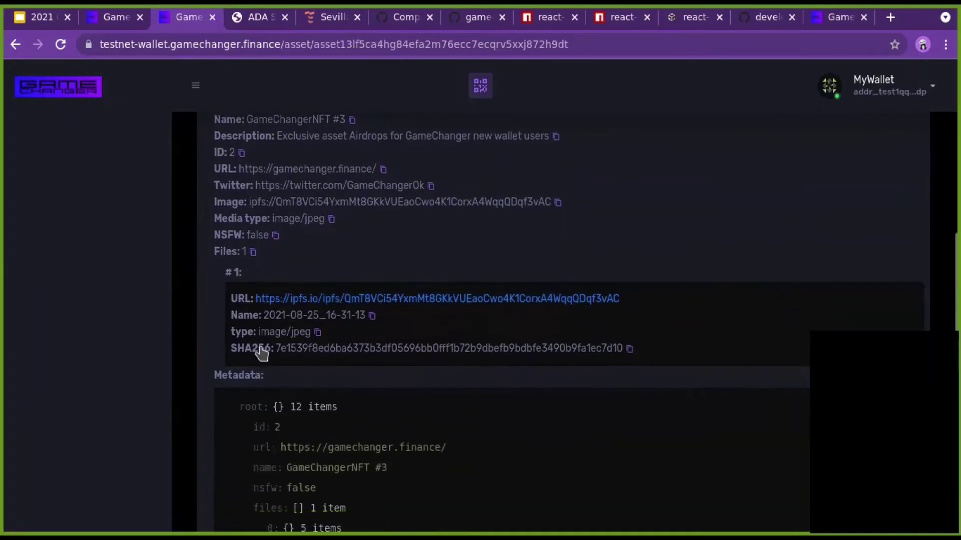
scroll(410, 229, down, 1)
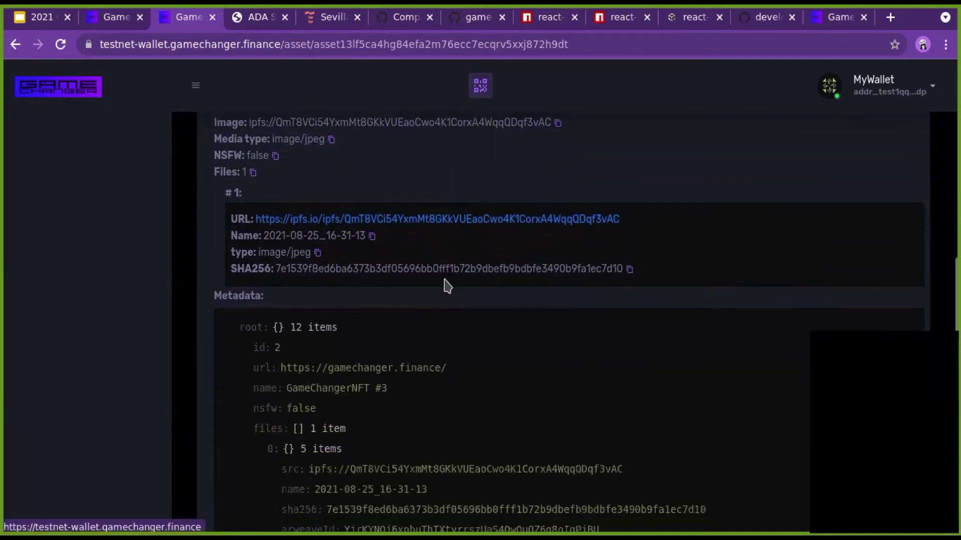
scroll(446, 287, down, 5)
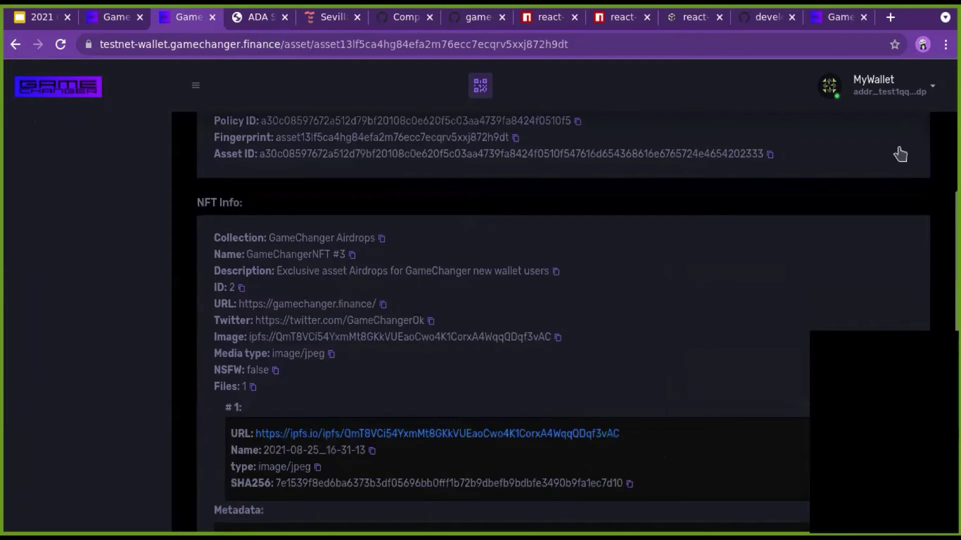
Browse through the detail cards of the wallet's other assets to The Cardano Potato
scroll(876, 190, up, 10)
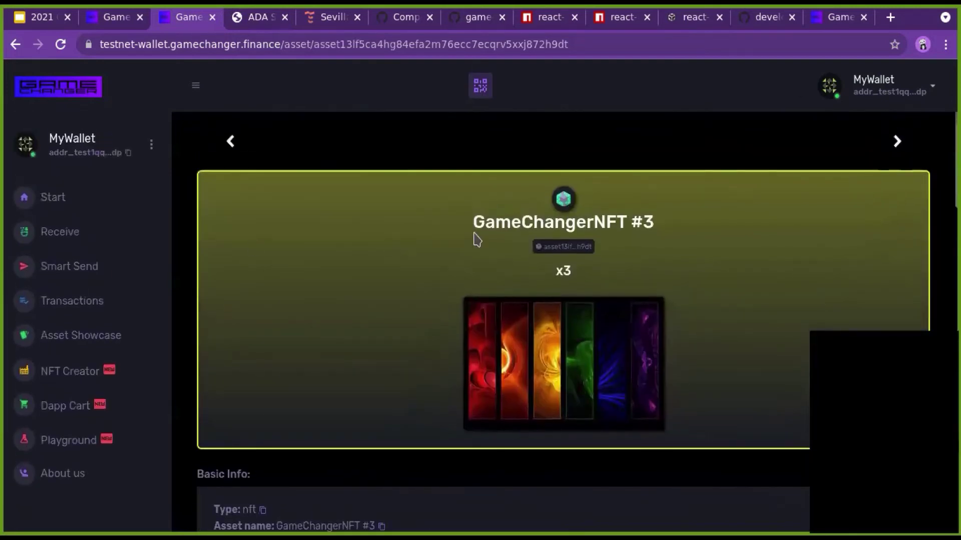
key(Right)
drag(788, 283, 334, 231)
key(Right)
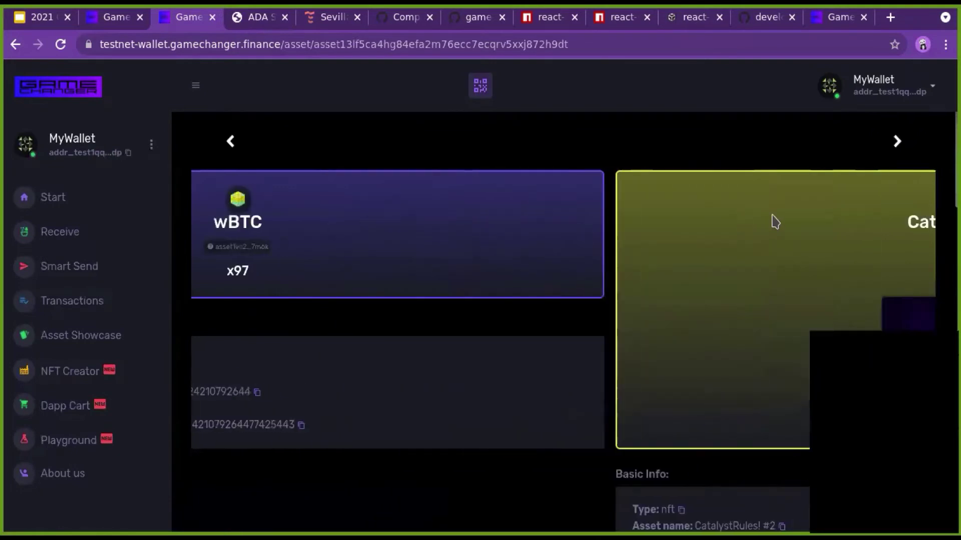
key(Right)
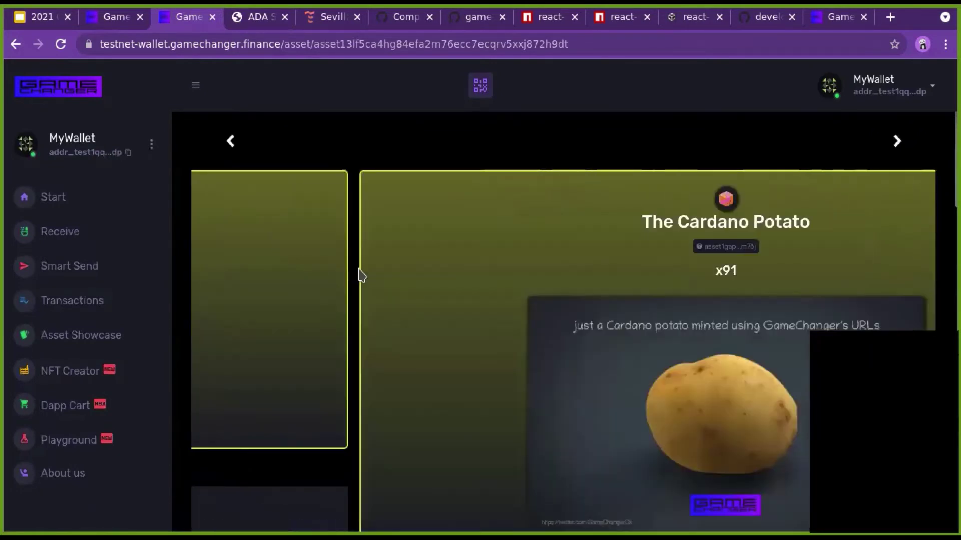
View the ADA asset card, then return to the dashboard and open the ElCardumen minting transaction from 2021-10-01
key(Right)
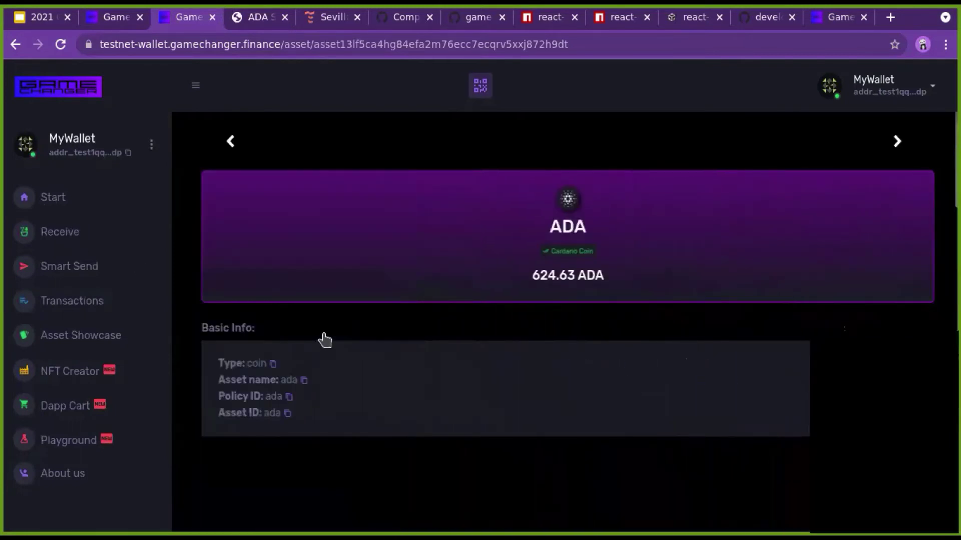
key(alt+Left)
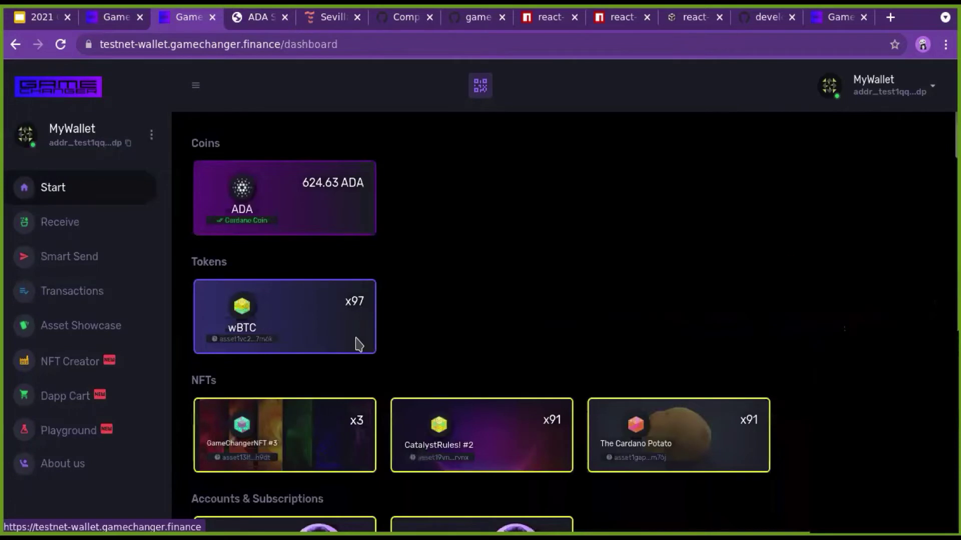
scroll(369, 328, down, 7)
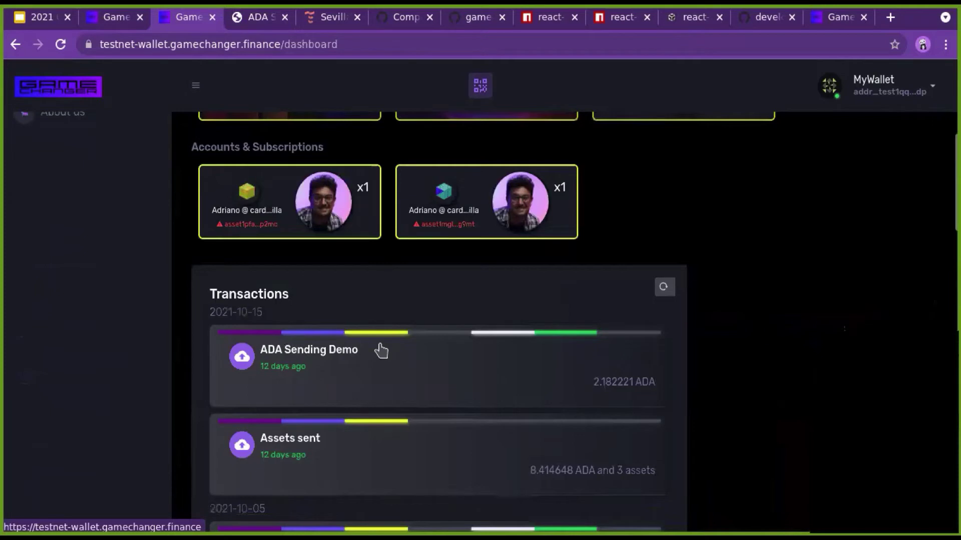
scroll(440, 246, down, 10)
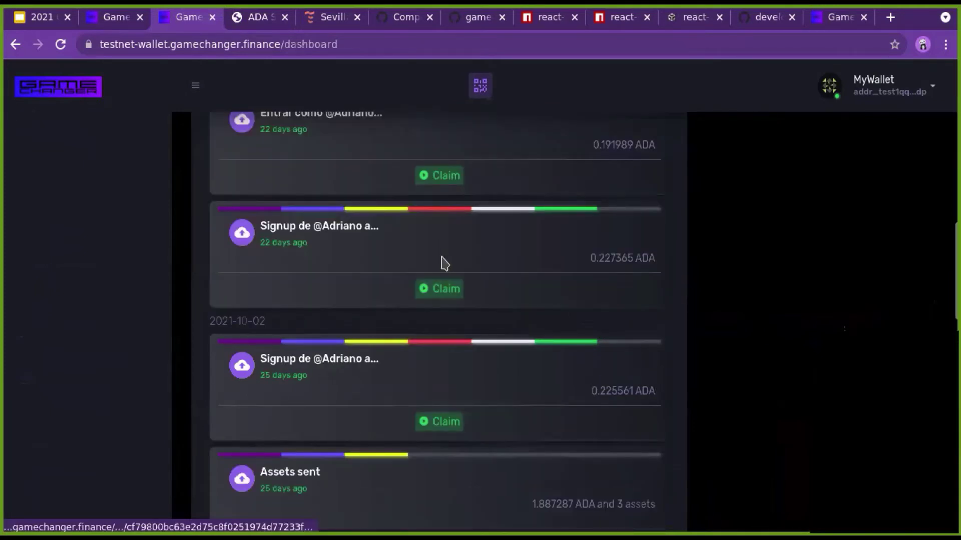
click(442, 263)
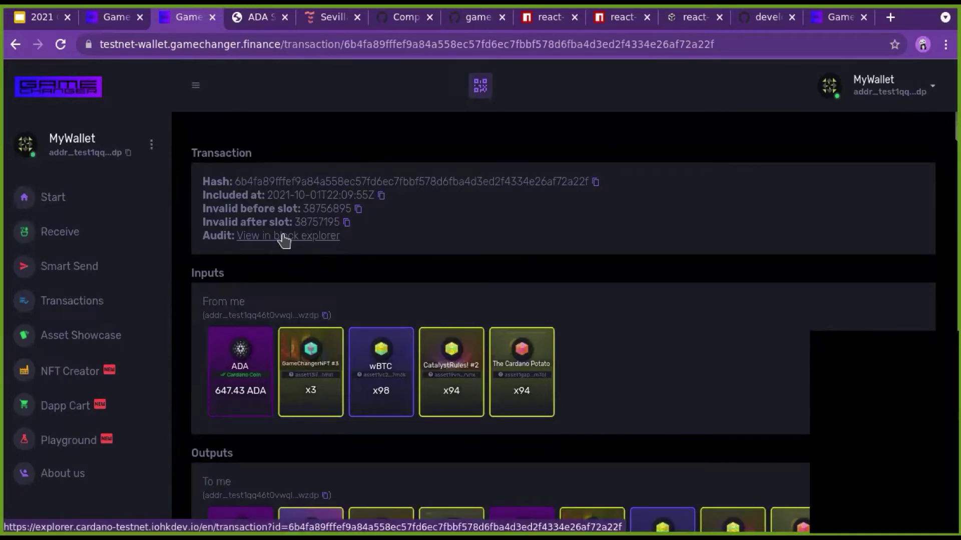
Examine the minting transaction's inputs, outputs, minted assets, fees and metadata, and recheck its outputs and inputs
scroll(278, 300, down, 1)
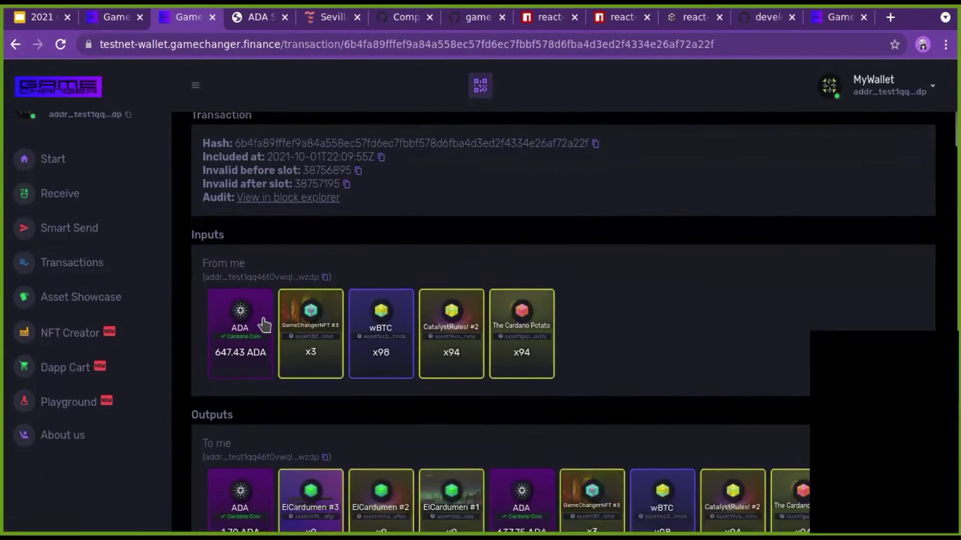
scroll(247, 242, down, 2)
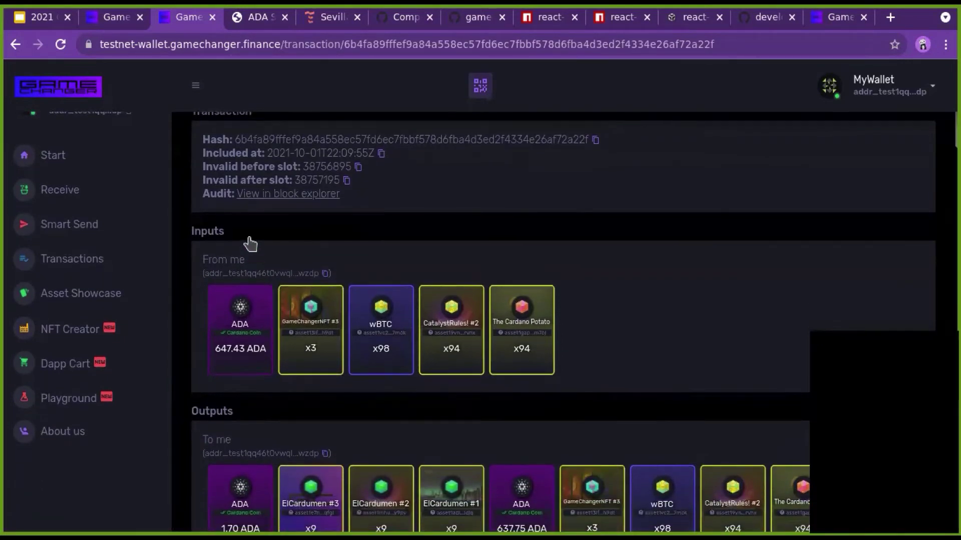
scroll(306, 388, down, 2)
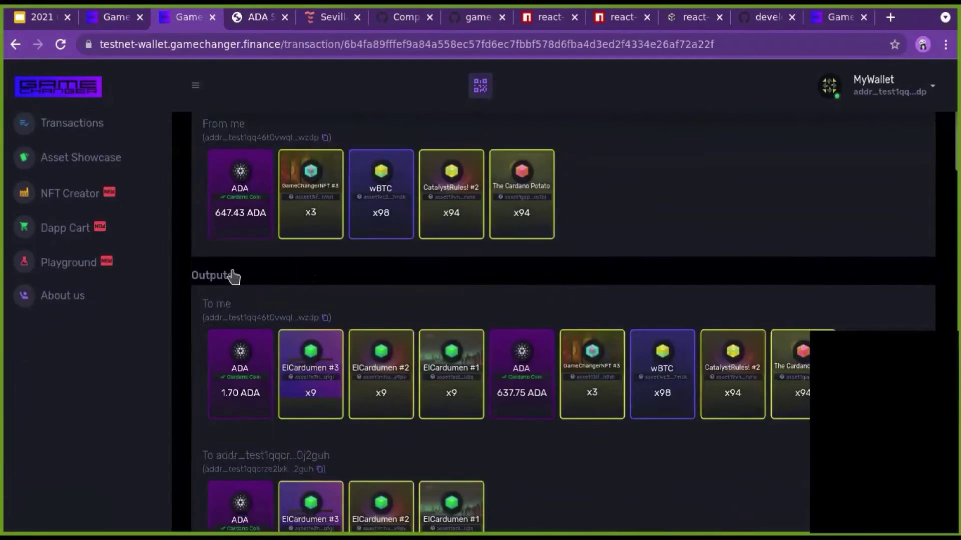
scroll(611, 354, down, 2)
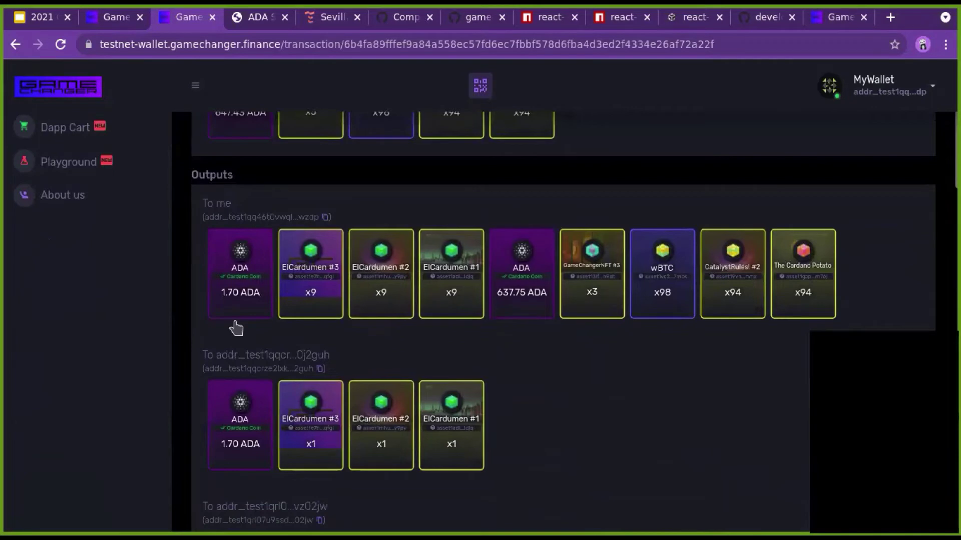
scroll(236, 328, down, 10)
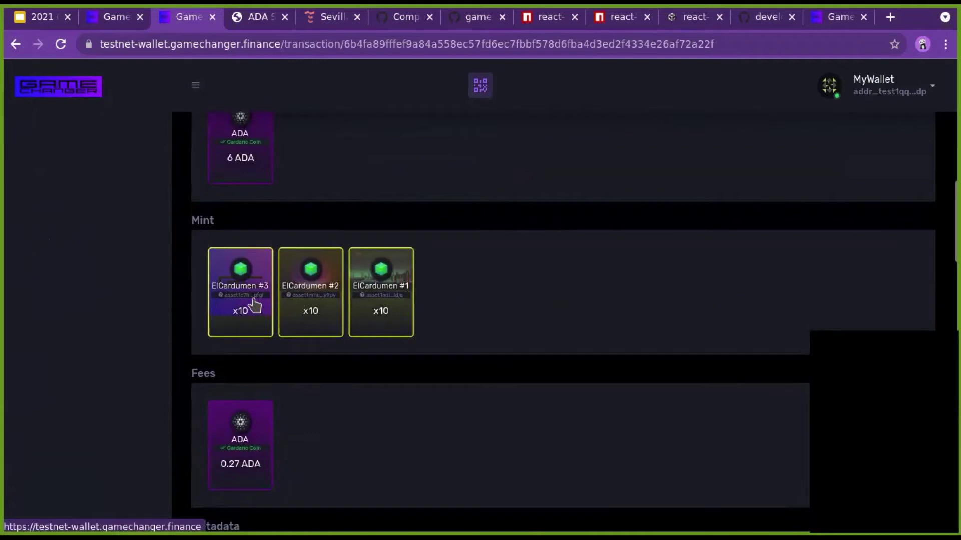
scroll(329, 443, down, 1)
scroll(329, 443, down, 1)
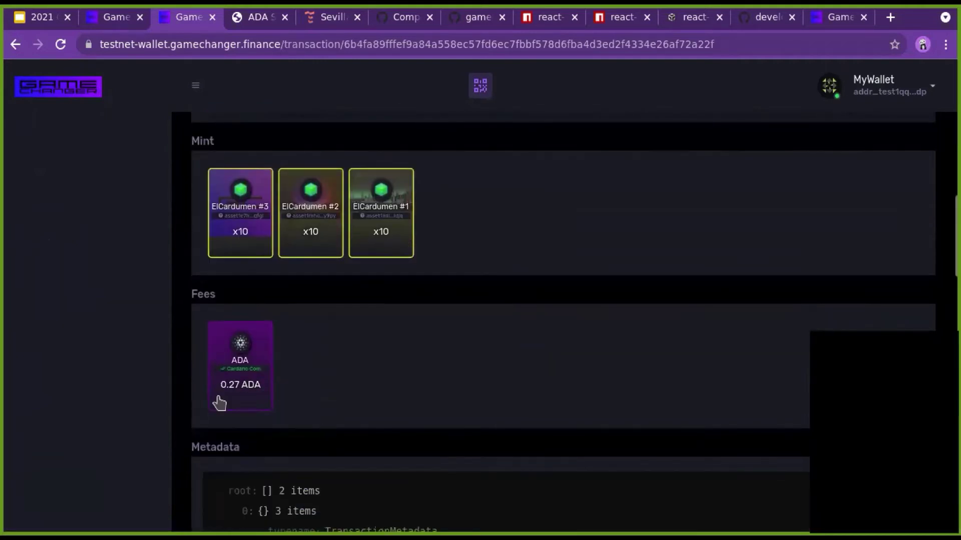
scroll(264, 414, down, 8)
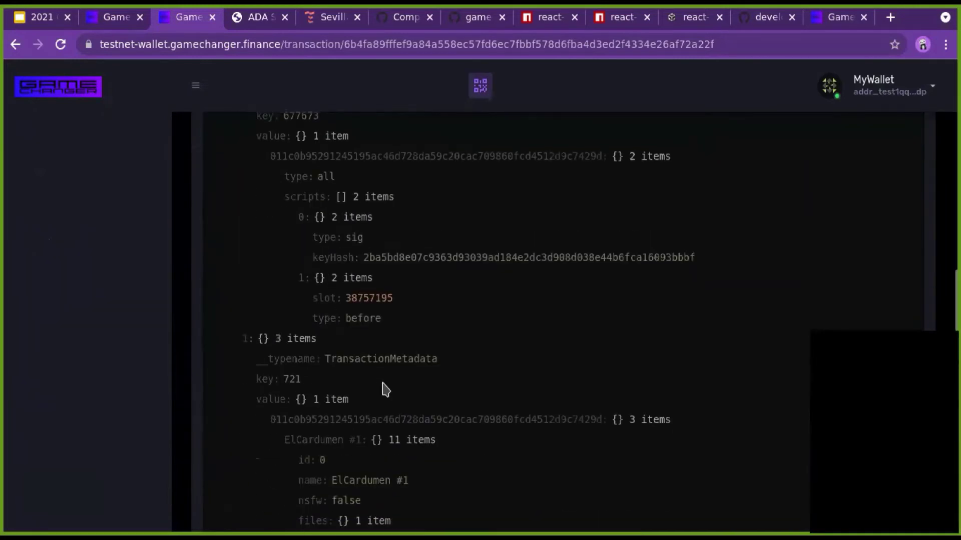
scroll(384, 388, up, 10)
scroll(389, 389, up, 3)
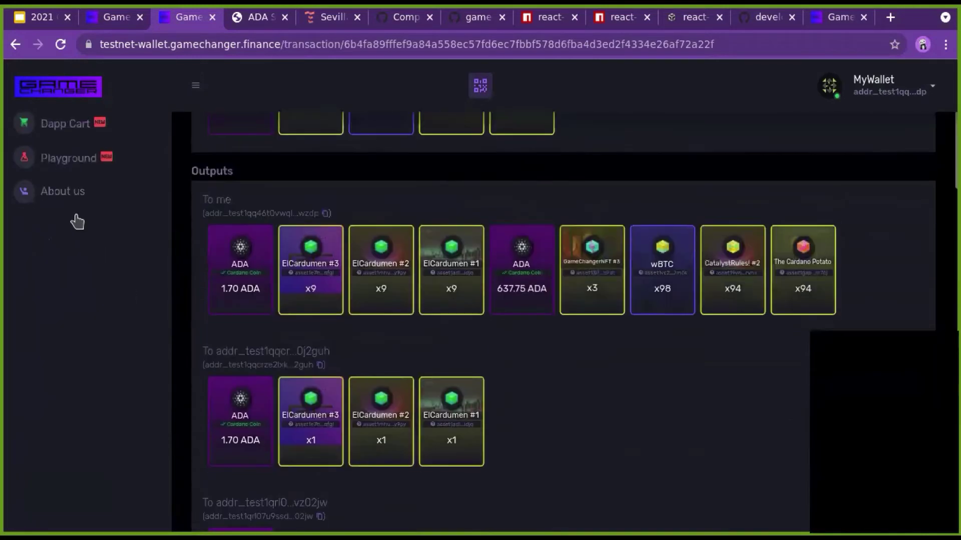
scroll(460, 373, up, 3)
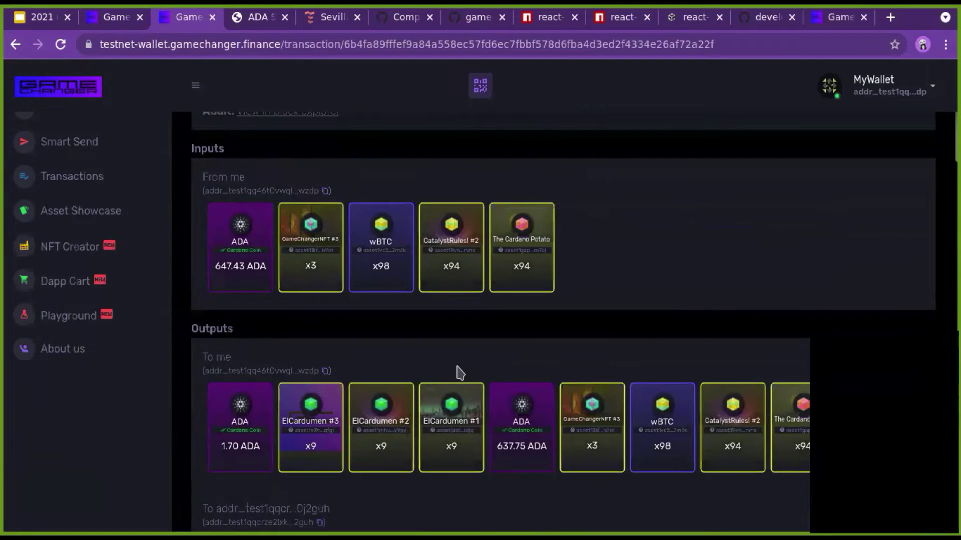
scroll(460, 373, up, 3)
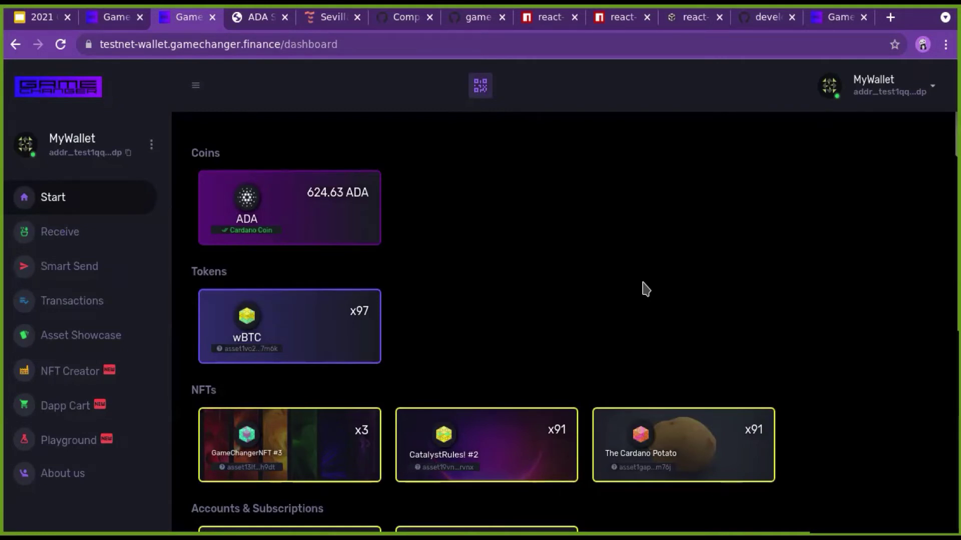
Go back to the dashboard and look over its asset categories and most recent transactions
scroll(645, 289, down, 4)
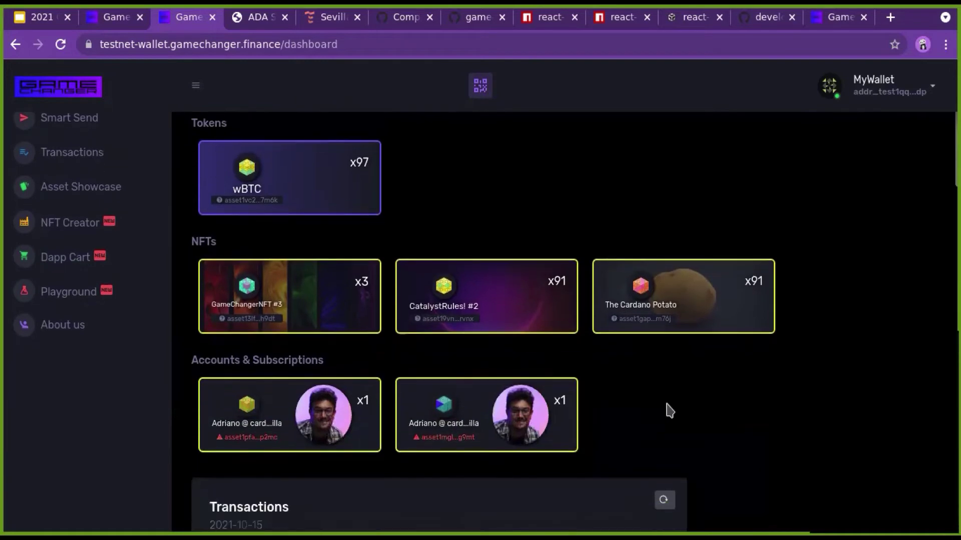
scroll(707, 392, down, 4)
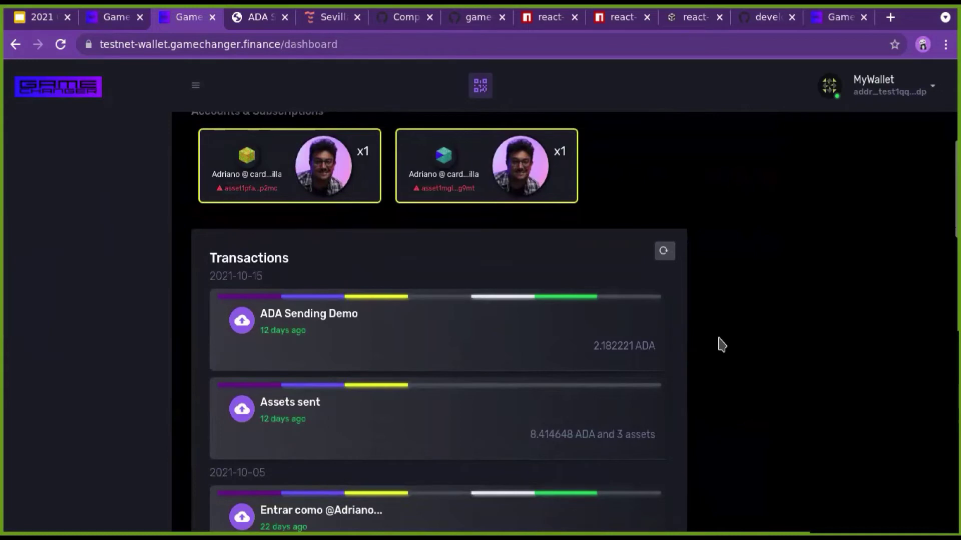
scroll(721, 344, up, 1)
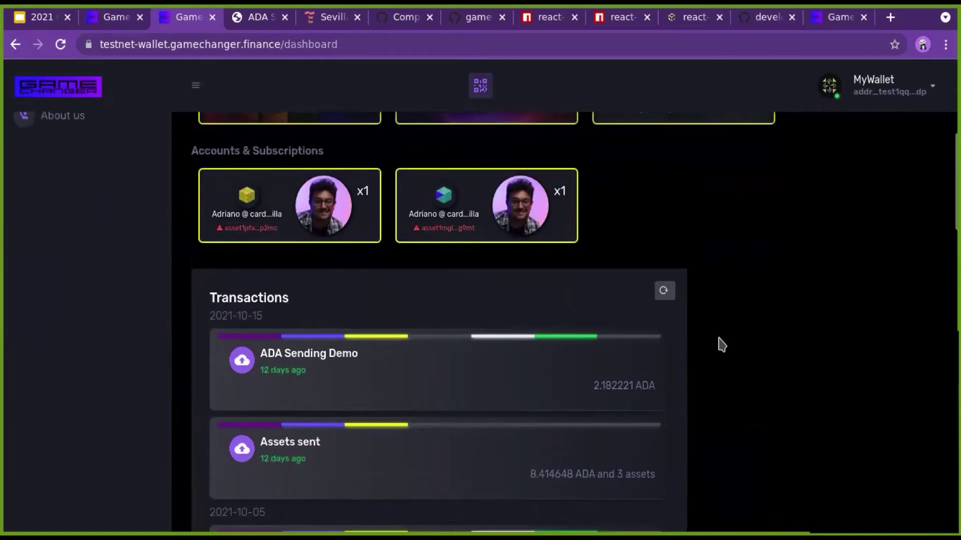
scroll(721, 345, up, 7)
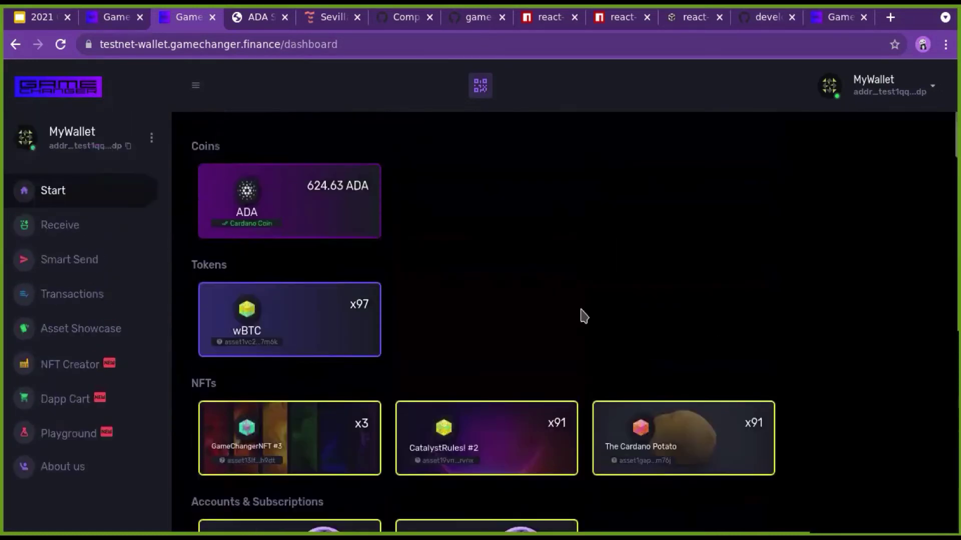
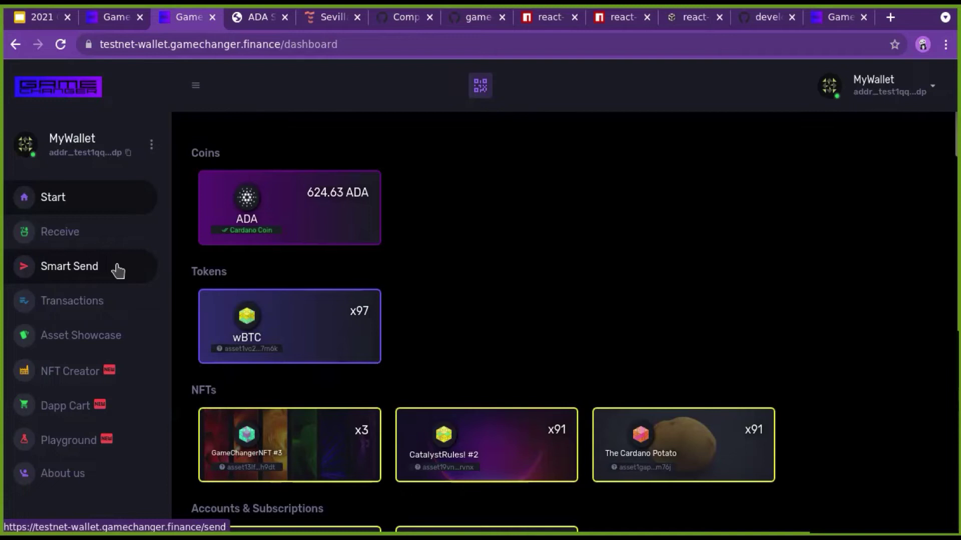
Start a Smart Send and fill in GameChanger's donation address as the recipient
click(118, 271)
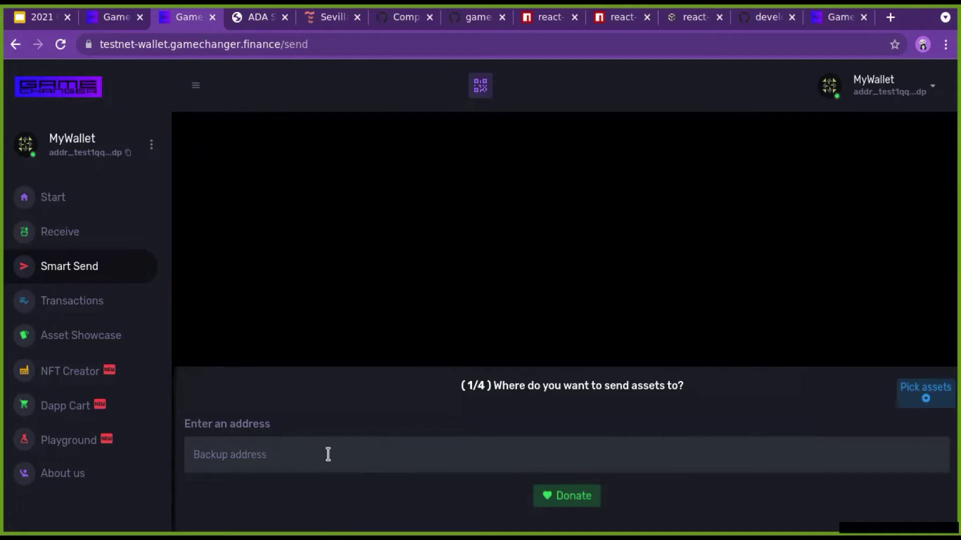
click(346, 452)
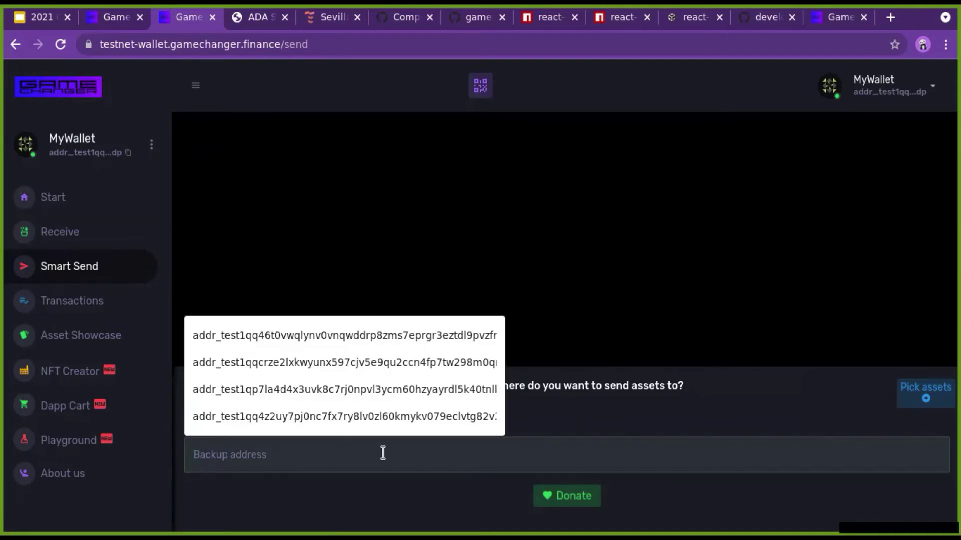
click(406, 502)
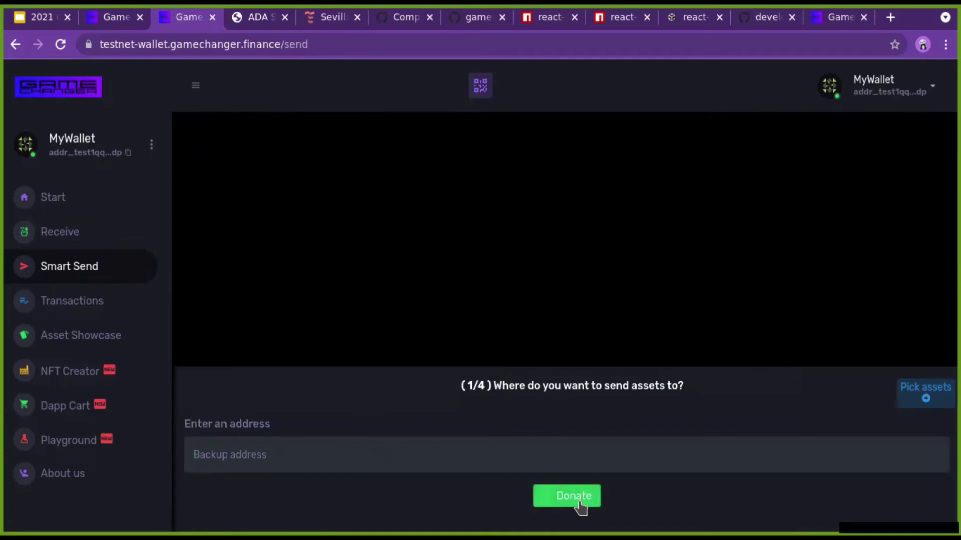
click(578, 503)
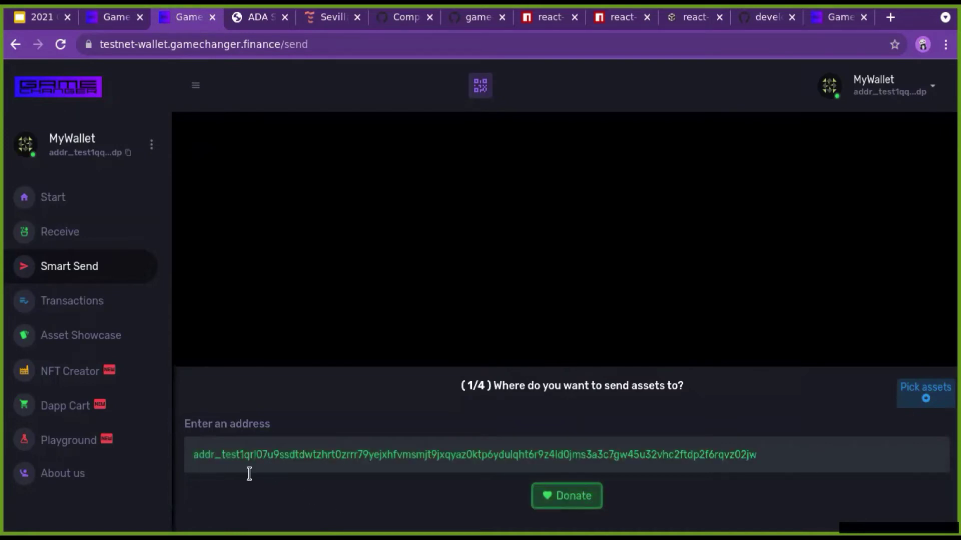
click(771, 456)
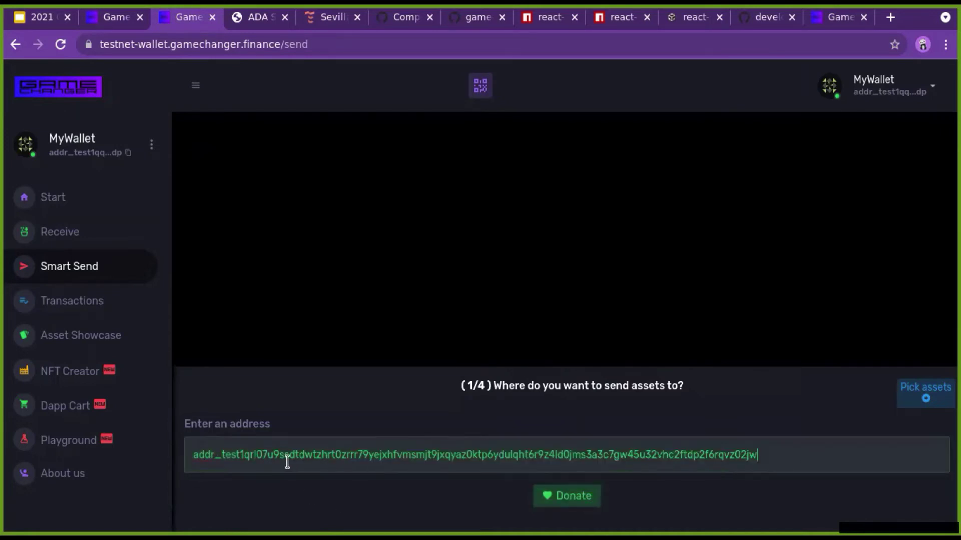
double_click(200, 457)
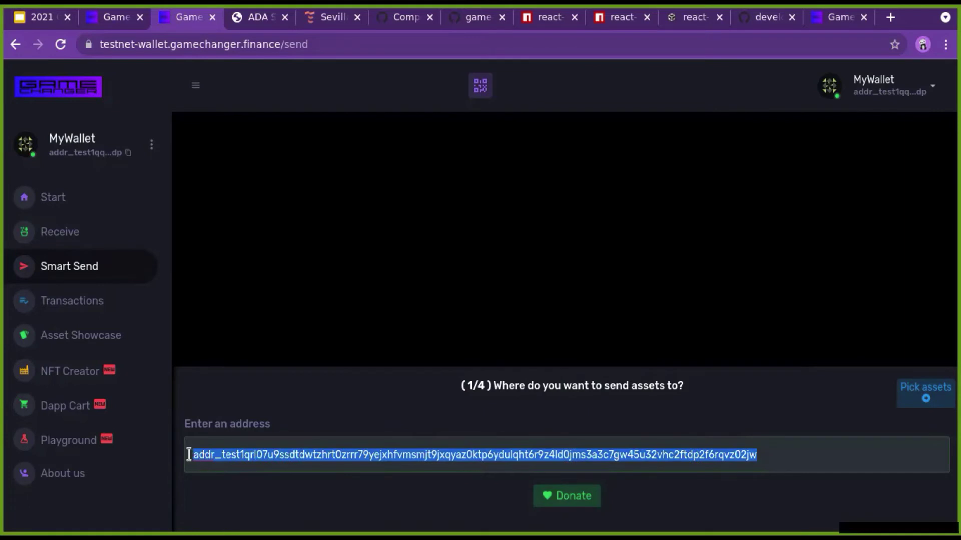
click(240, 457)
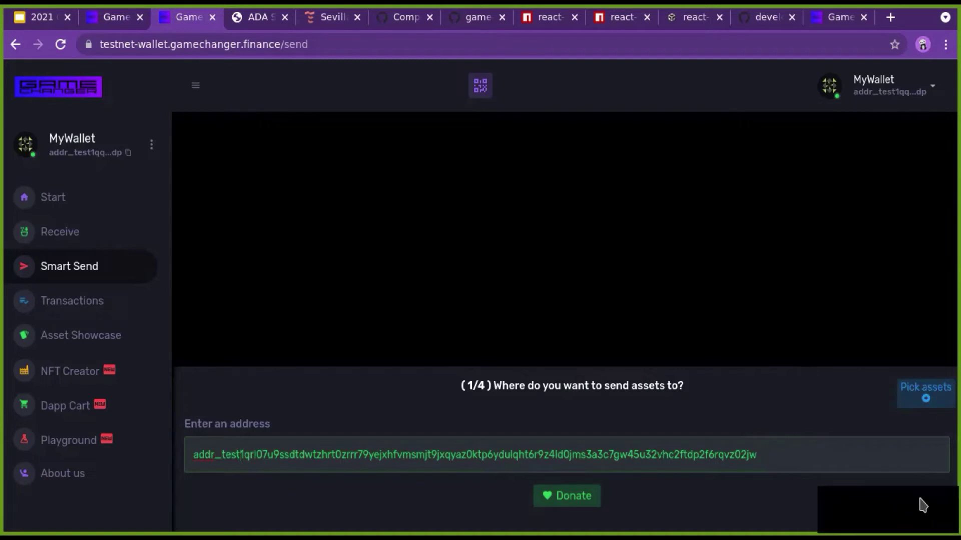
Proceed to picking assets and check the recipient address currently selected for the transfer
click(924, 393)
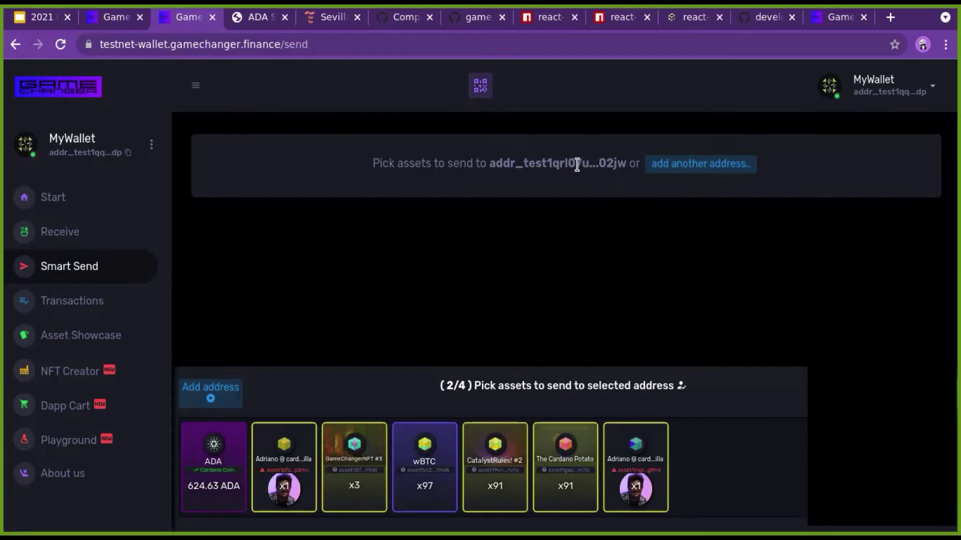
double_click(531, 162)
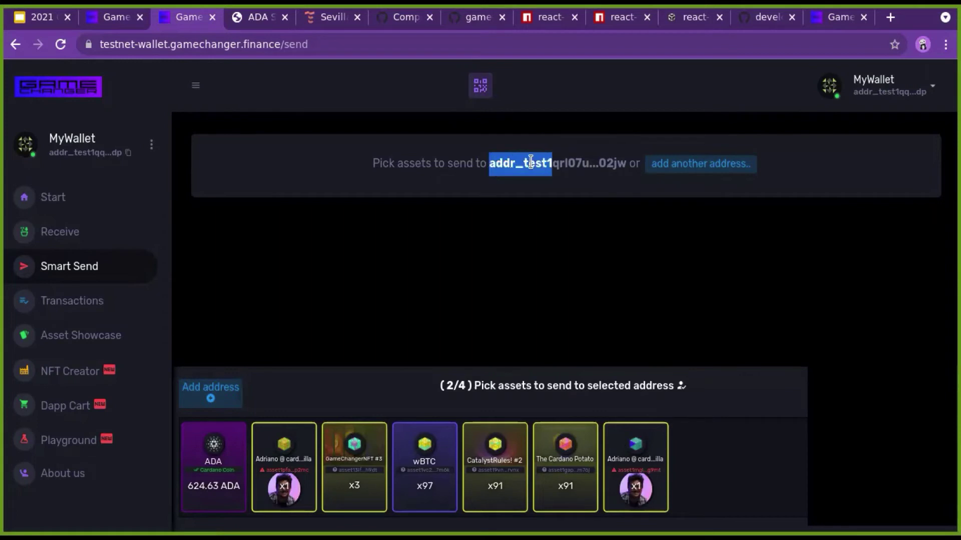
drag(531, 163, 626, 164)
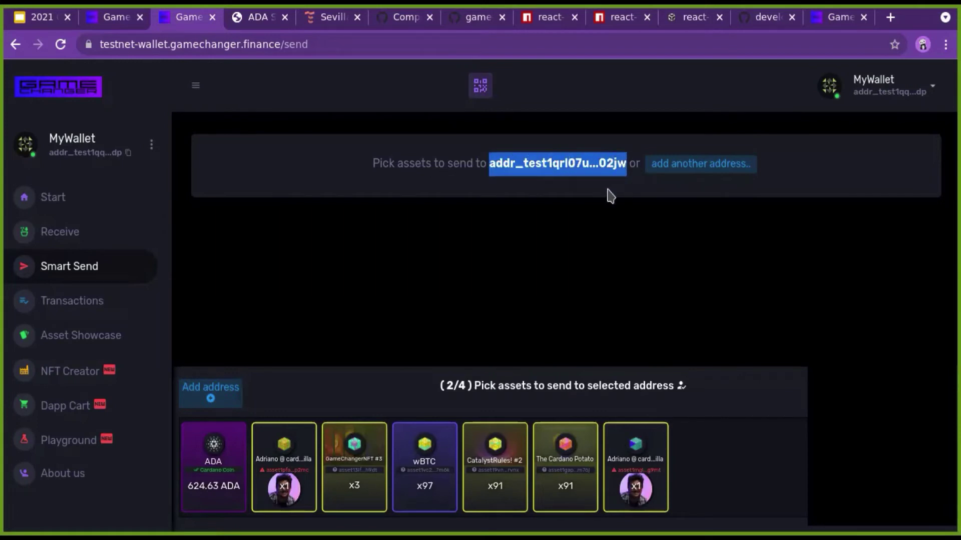
click(555, 172)
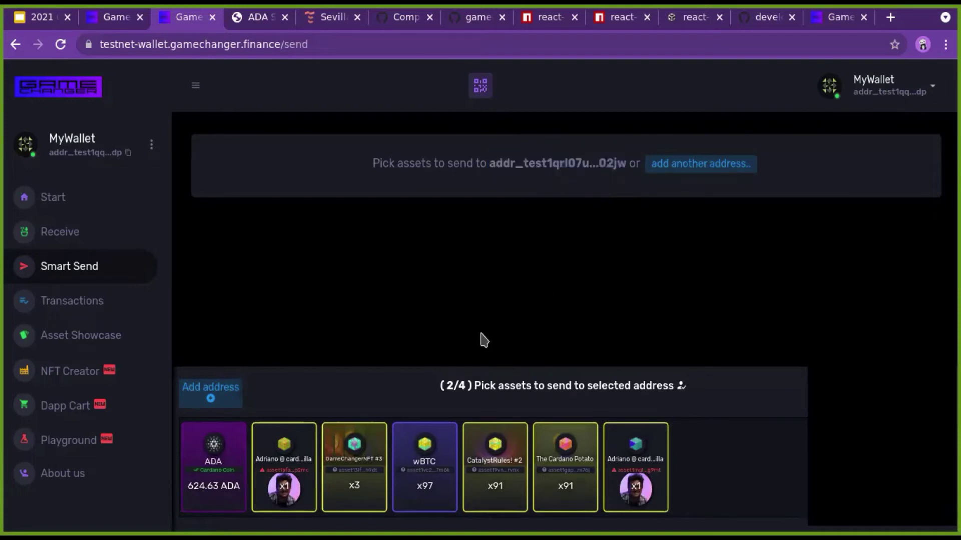
Add 1 unit of wBTC to the assets going to the selected recipient address
click(436, 497)
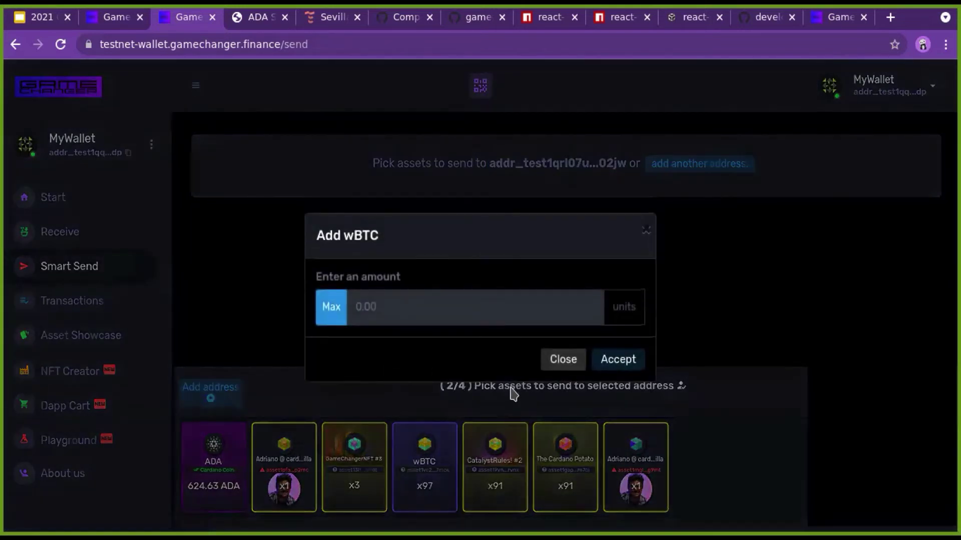
key(Down)
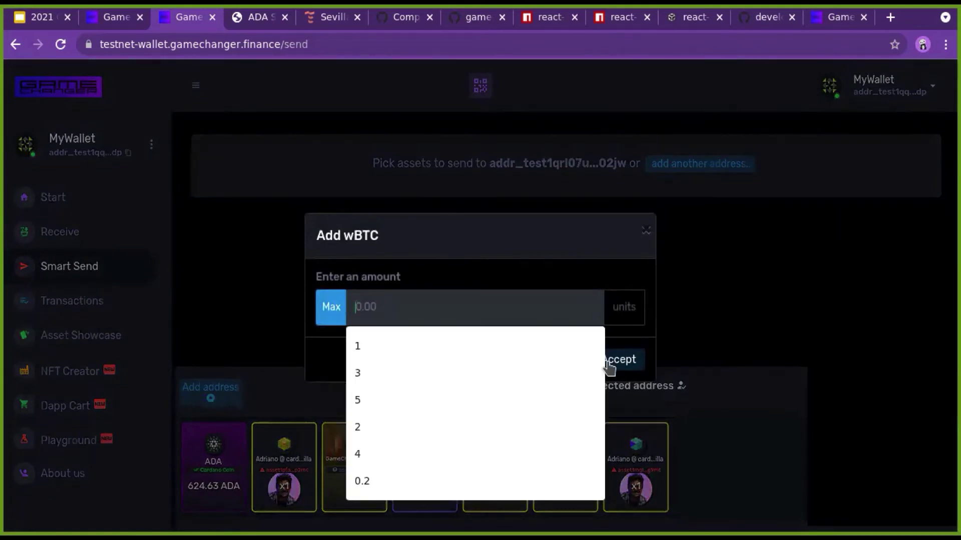
key(Down)
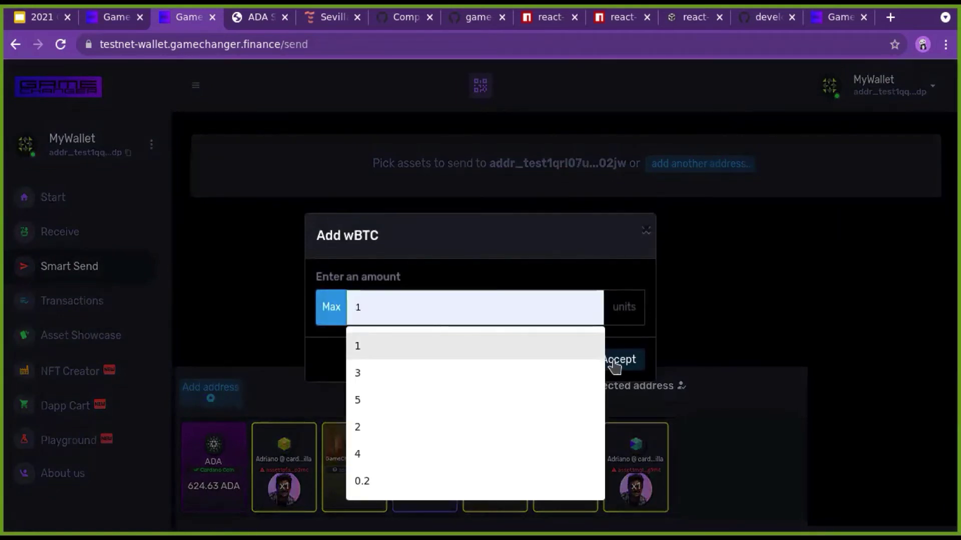
key(Return)
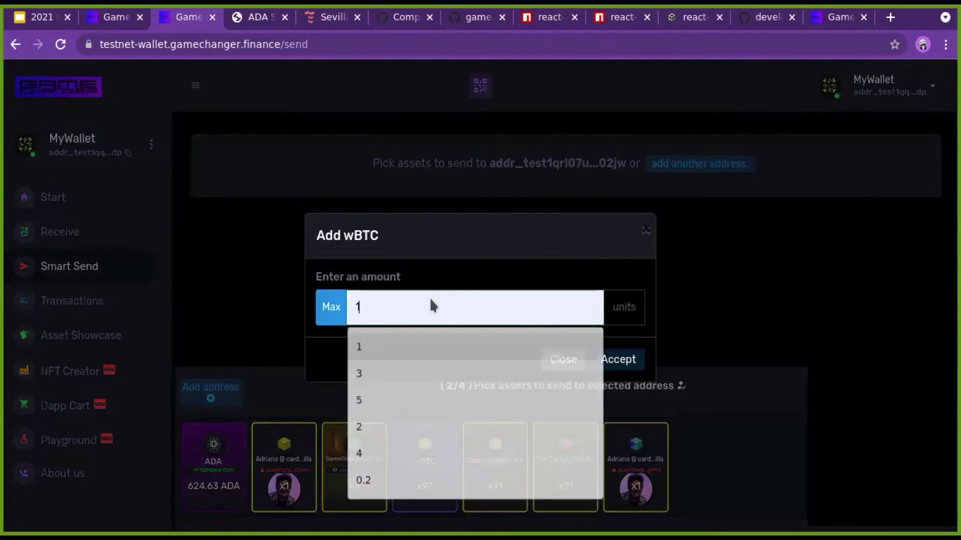
key(Return)
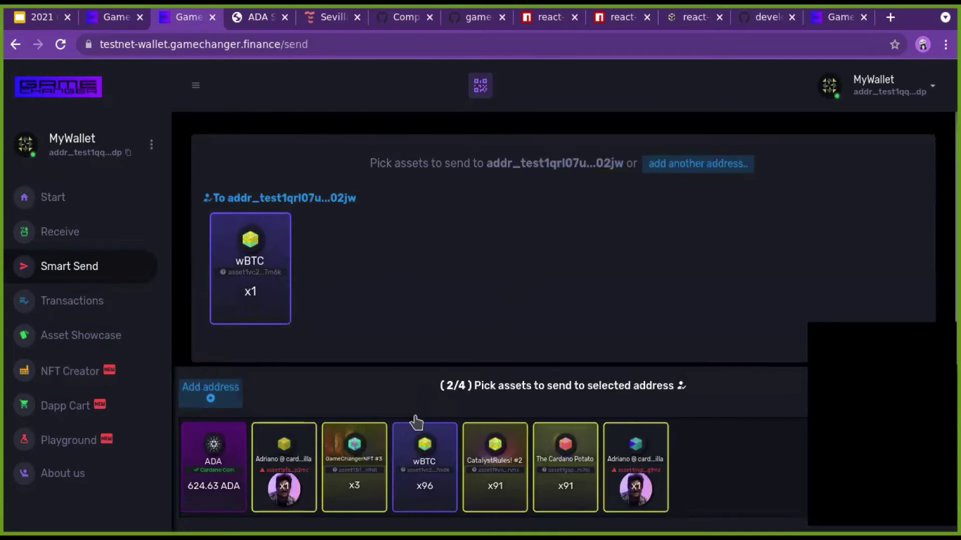
click(573, 491)
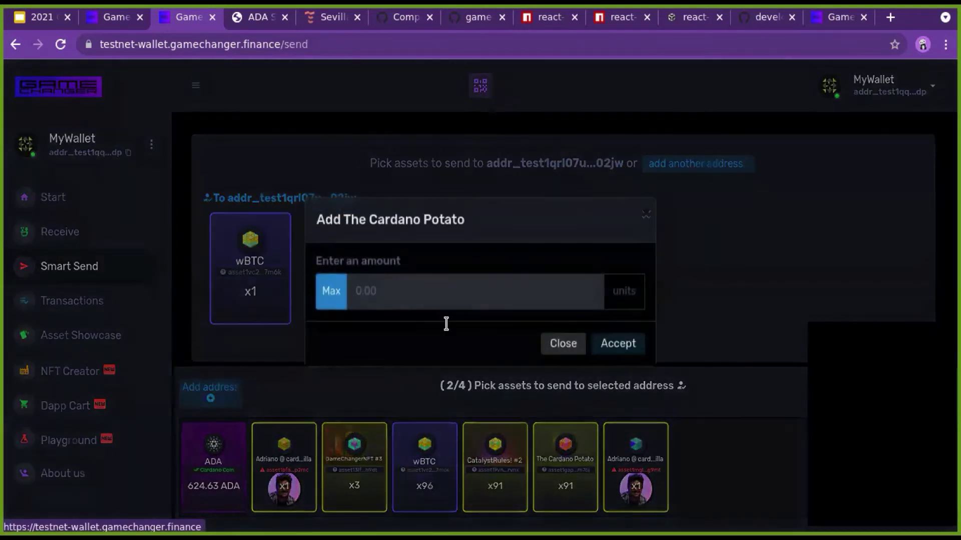
click(562, 359)
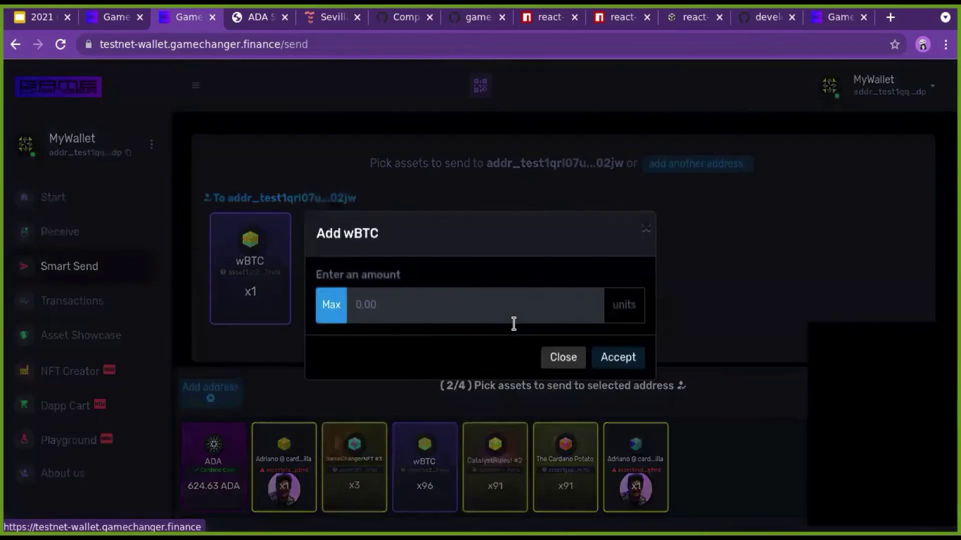
Add 2 more units of wBTC to the same recipient's assets
click(514, 323)
text(2)
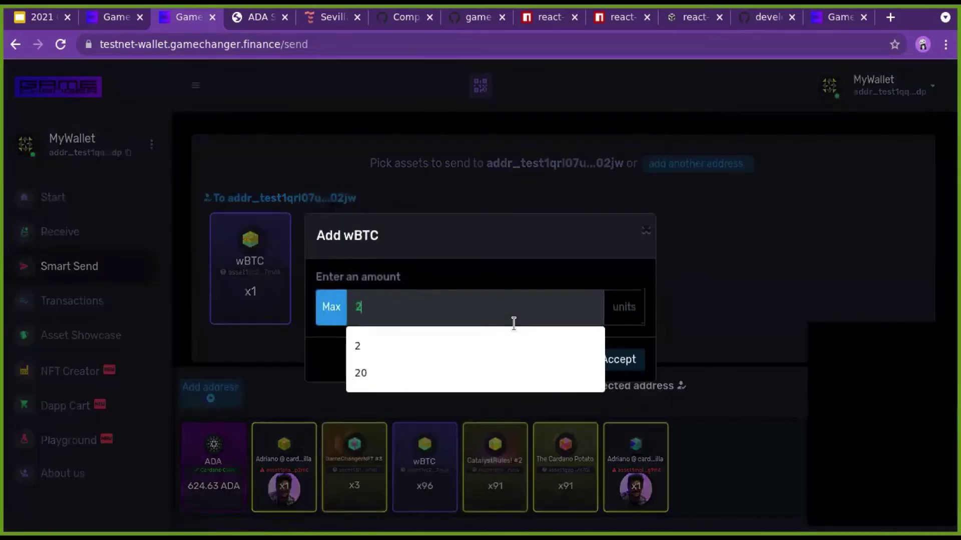
key(Escape)
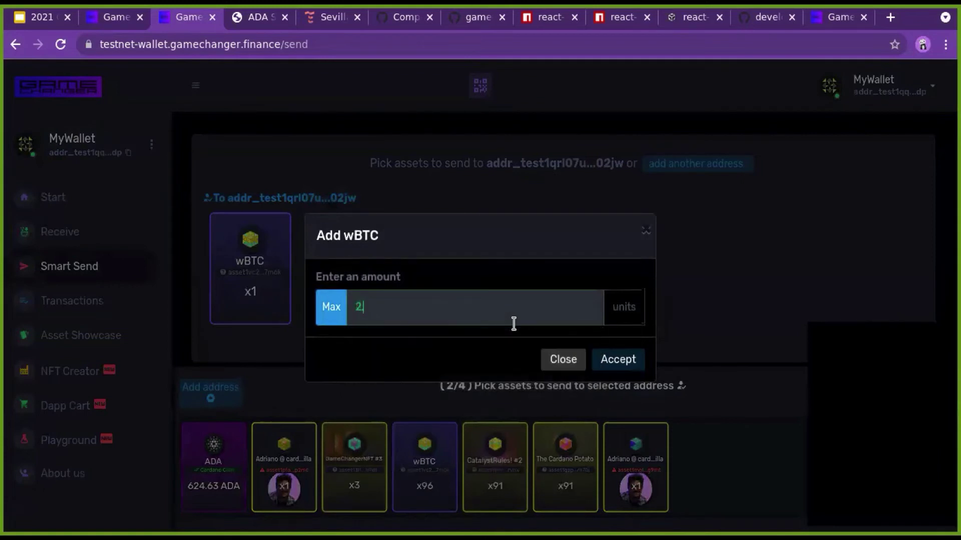
key(BackSpace)
text(2.)
key(BackSpace)
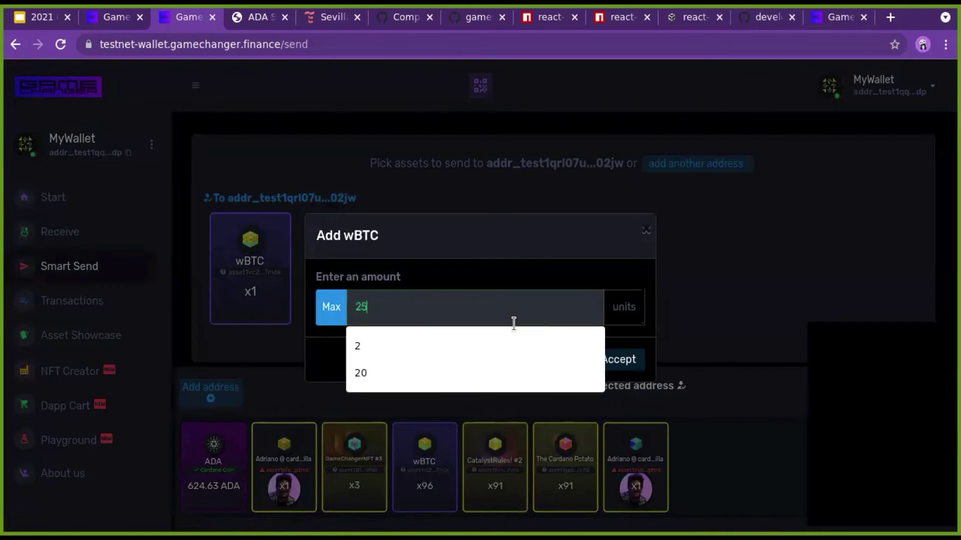
text(5)
key(BackSpace)
click(536, 306)
click(508, 316)
click(537, 281)
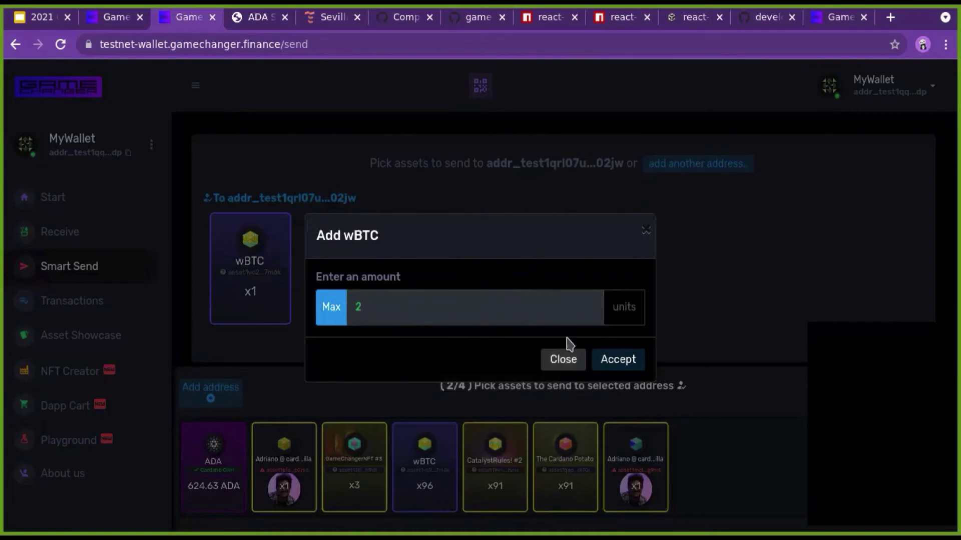
click(602, 366)
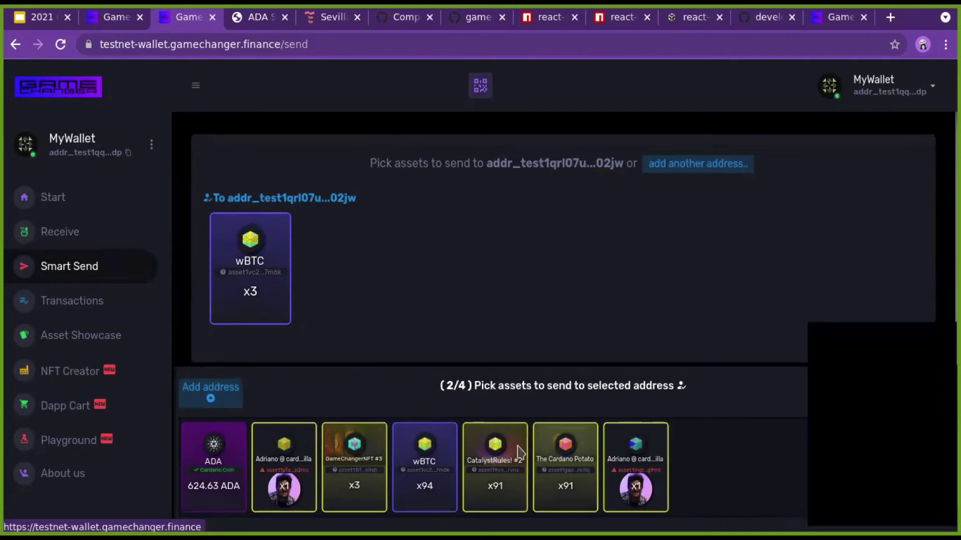
Add 1 unit of The Cardano Potato to the first recipient's assets
text(1)
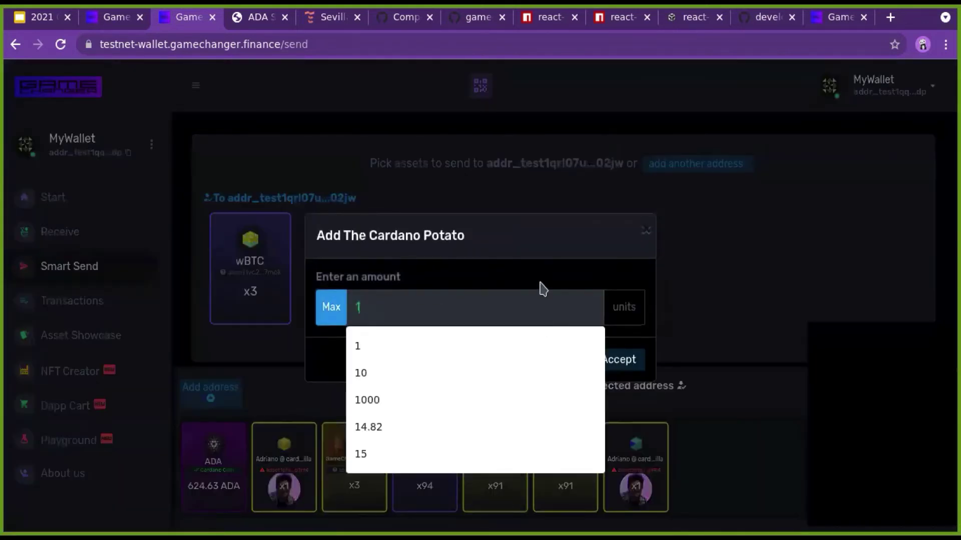
click(608, 359)
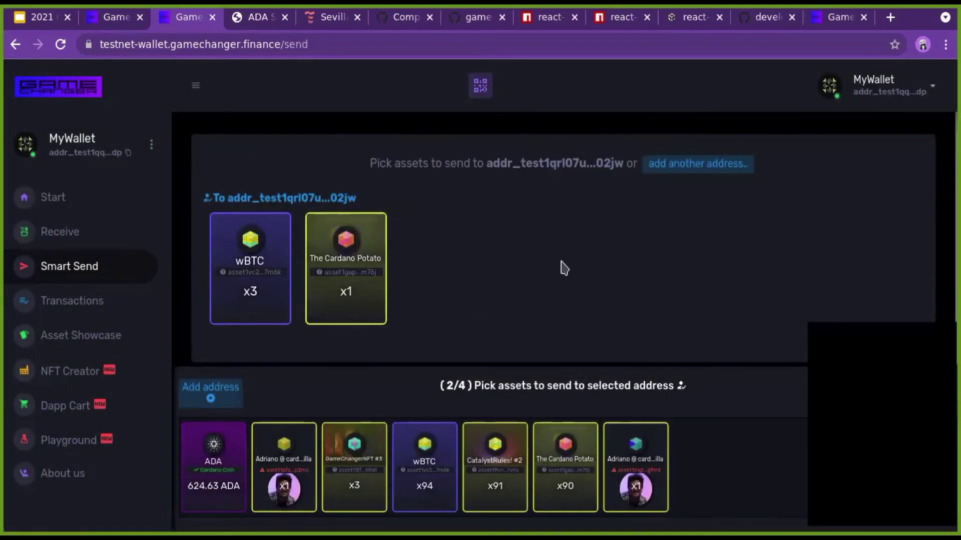
Add a second recipient to the transfer, using the third of the suggested previously entered wallet addresses
click(674, 171)
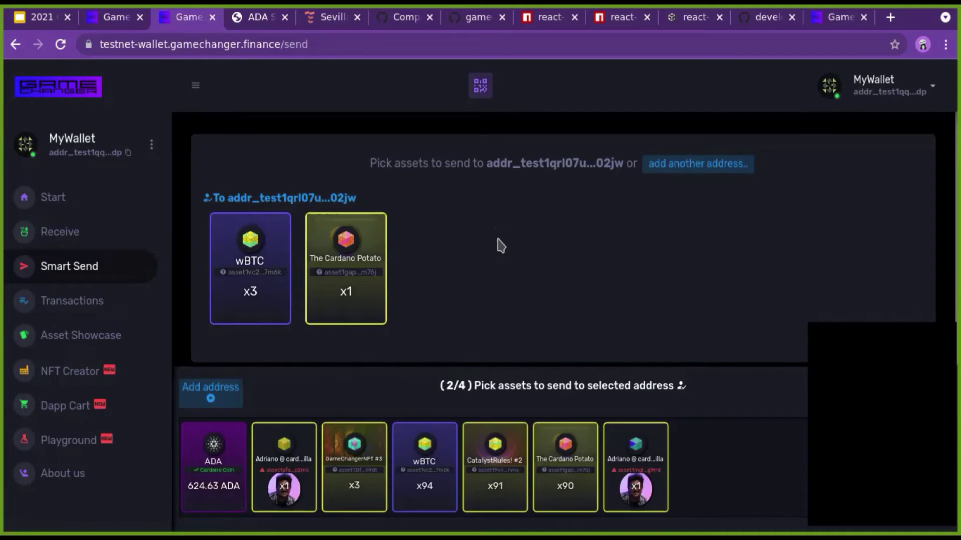
click(699, 168)
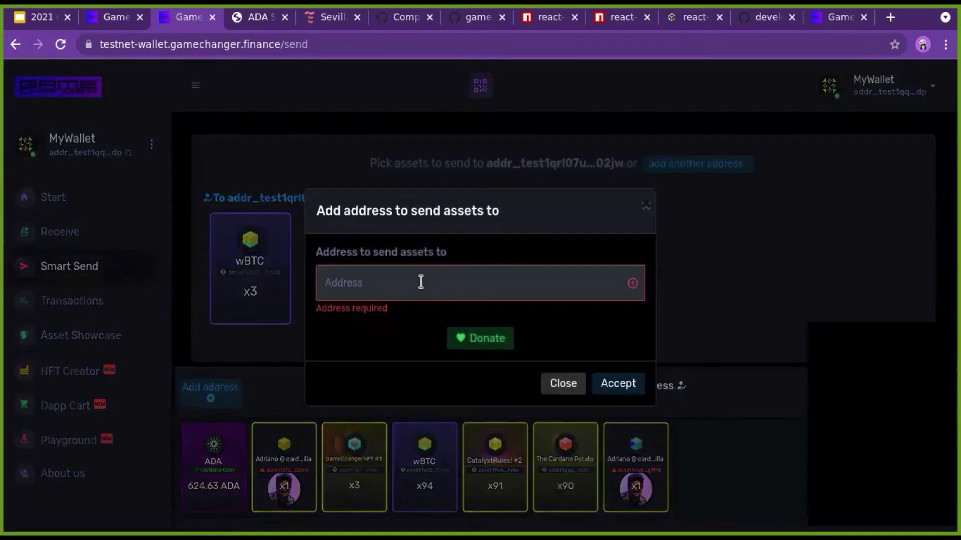
click(351, 279)
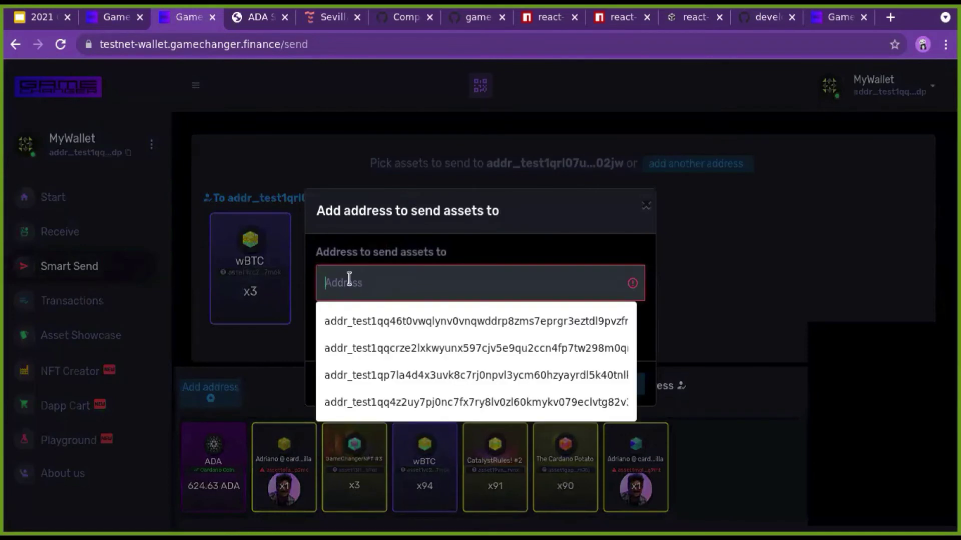
click(399, 372)
click(607, 385)
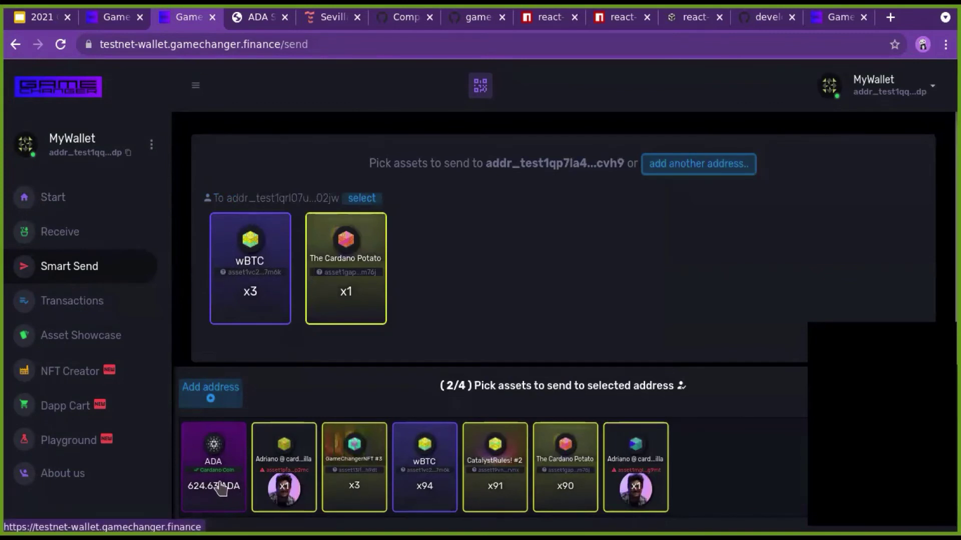
Add 2.6 ADA to the second recipient and check the assets assigned to that address
click(221, 488)
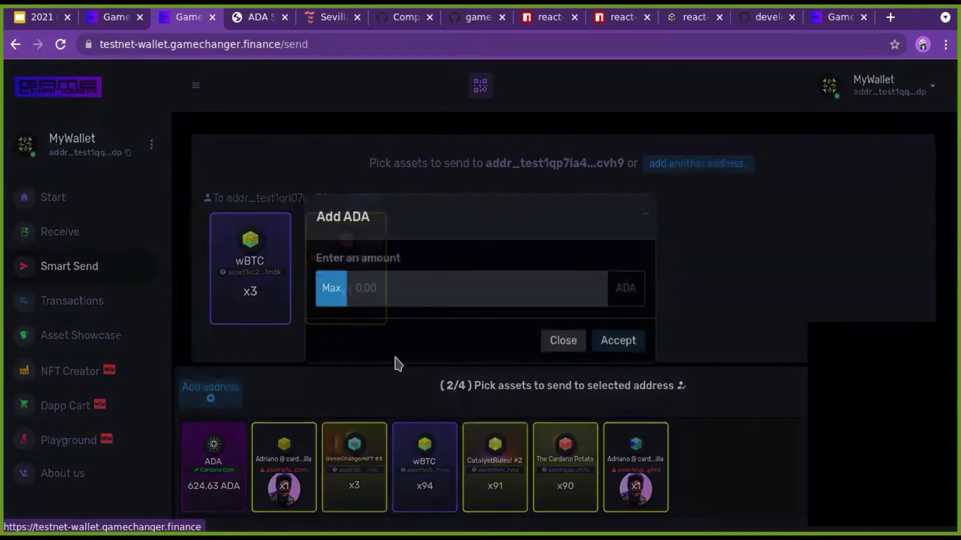
click(423, 307)
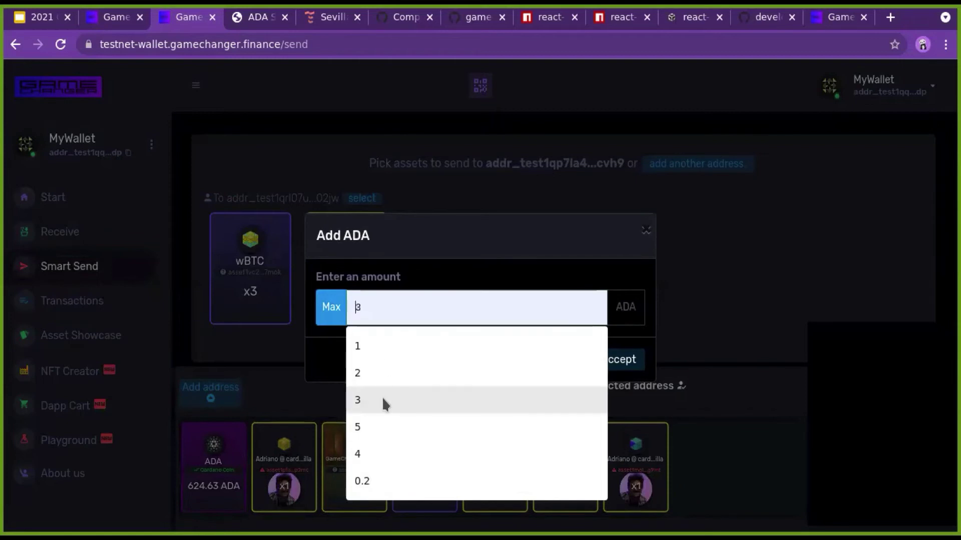
click(373, 375)
click(375, 307)
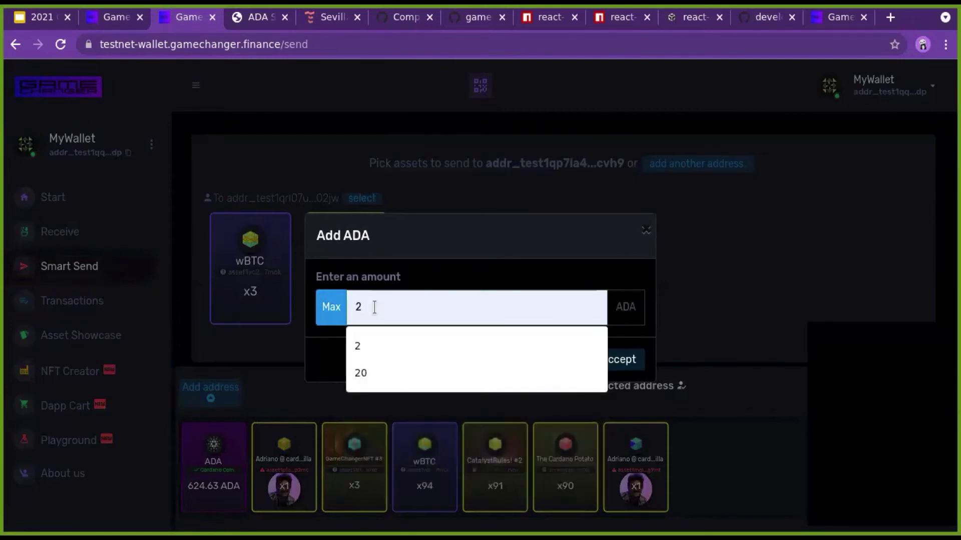
text(.6)
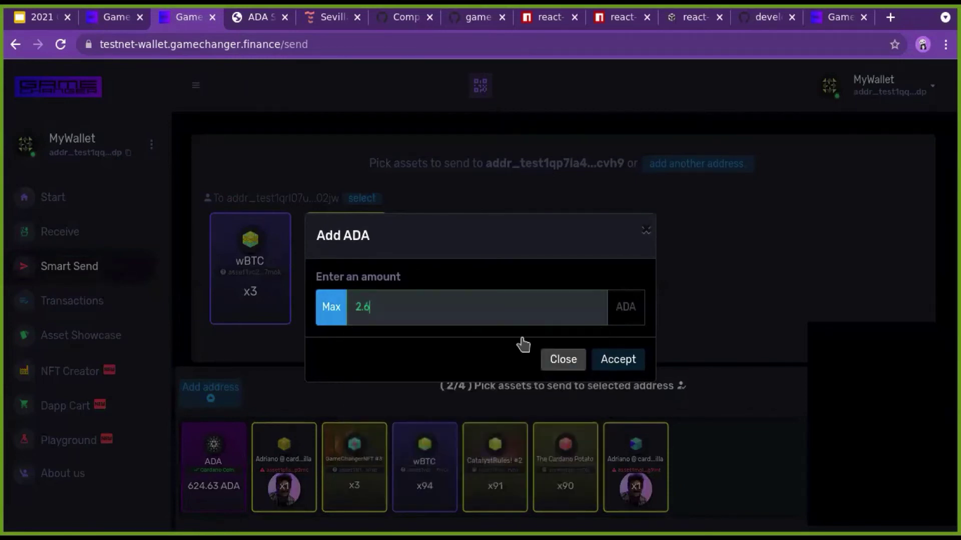
click(599, 364)
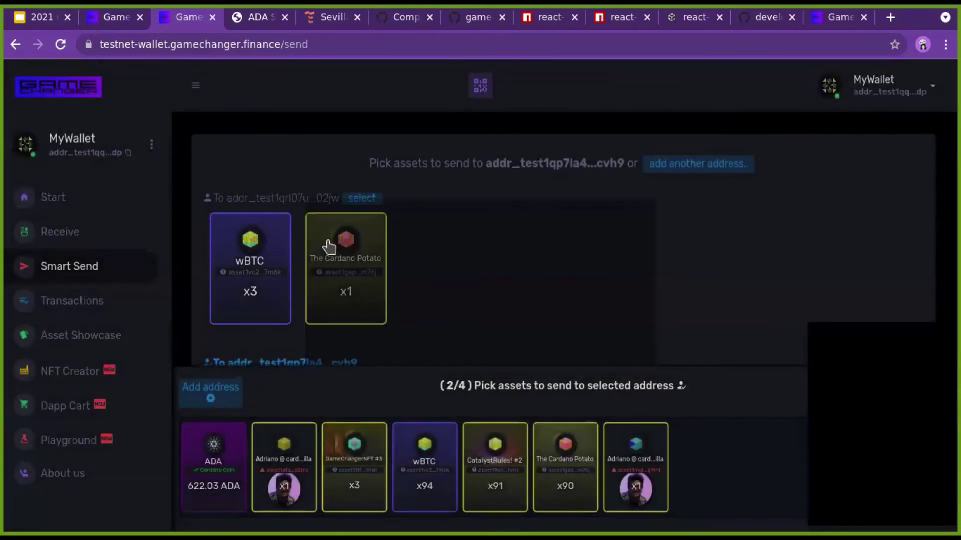
scroll(332, 242, down, 4)
scroll(270, 312, up, 2)
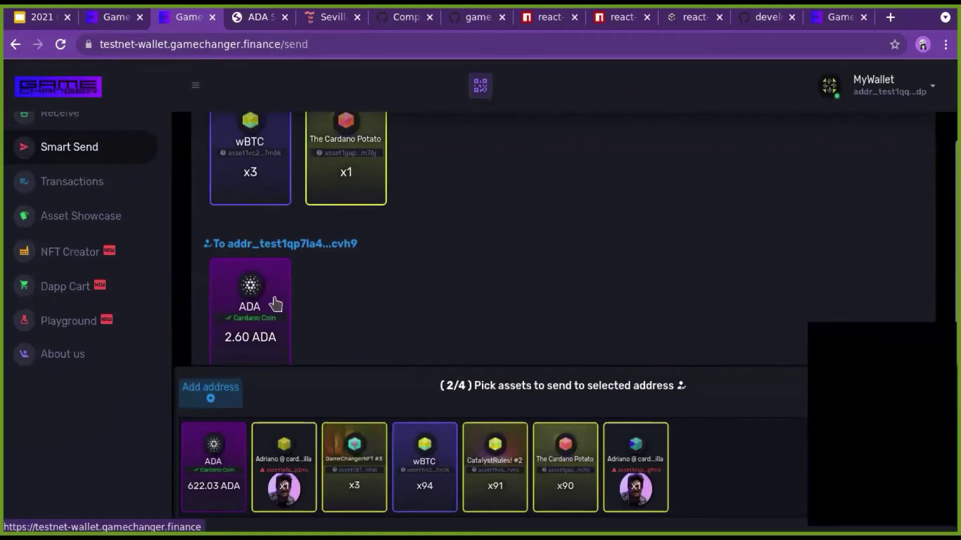
scroll(285, 215, down, 2)
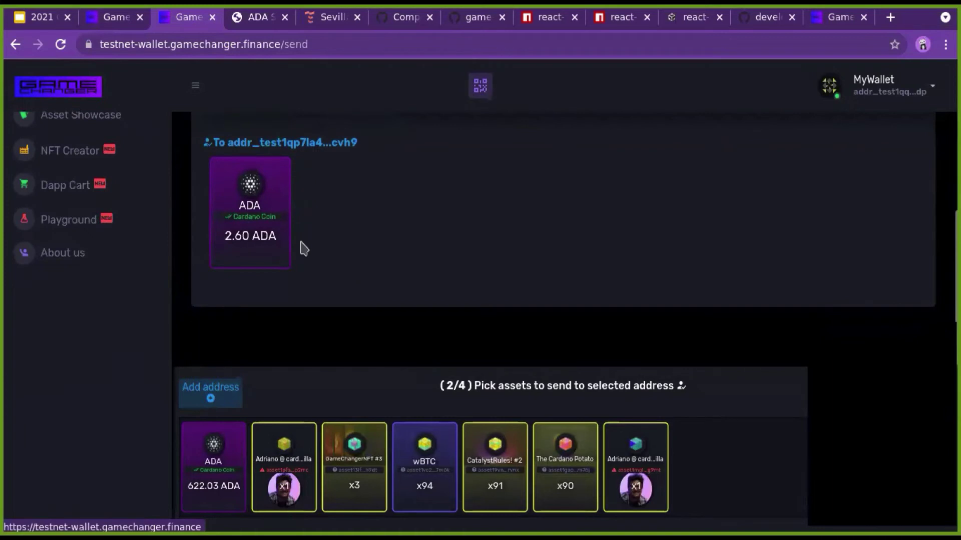
Add 1 unit of The Cardano Potato to the second recipient's assets
click(563, 500)
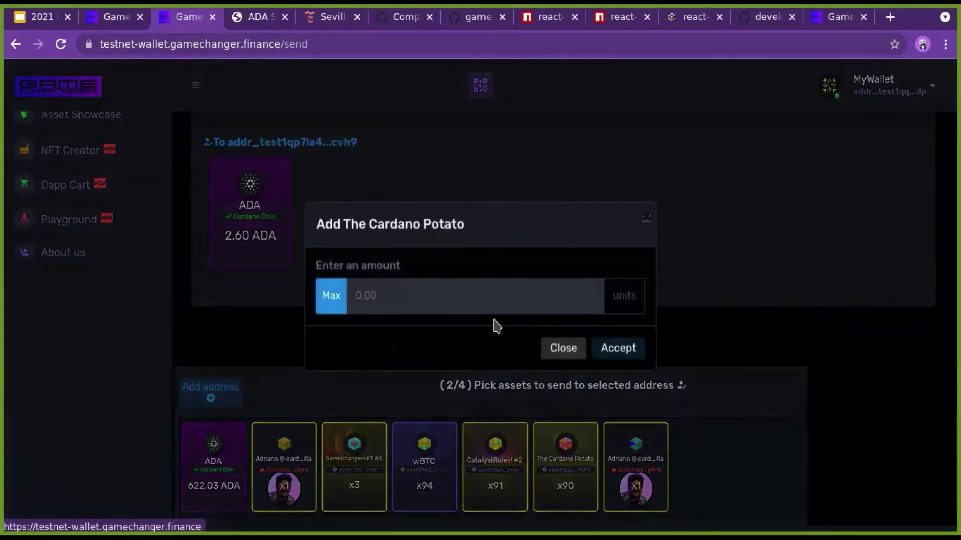
click(491, 308)
text(1)
key(Return)
Select the first recipient again, remove 1 unit of wBTC from its assets, and review both recipients' lists
scroll(424, 296, up, 3)
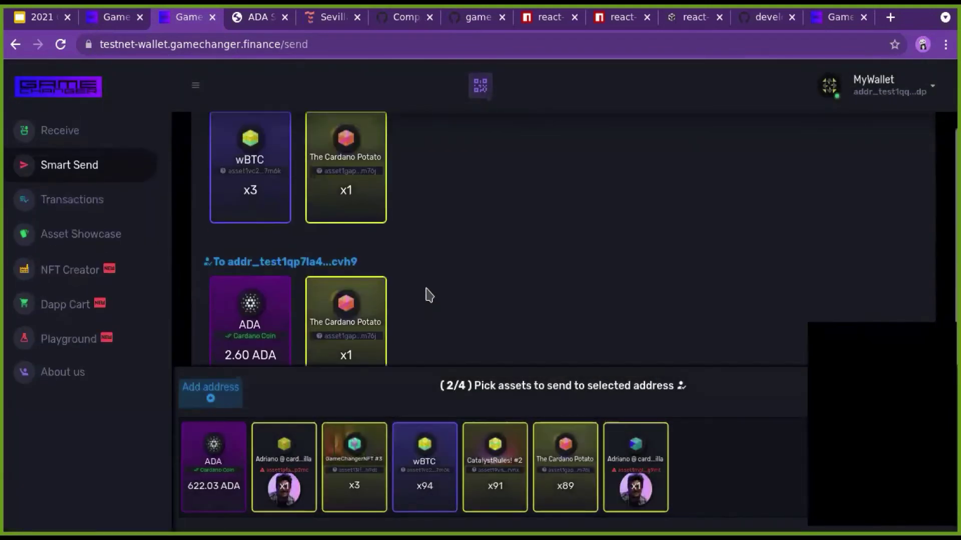
scroll(420, 291, up, 1)
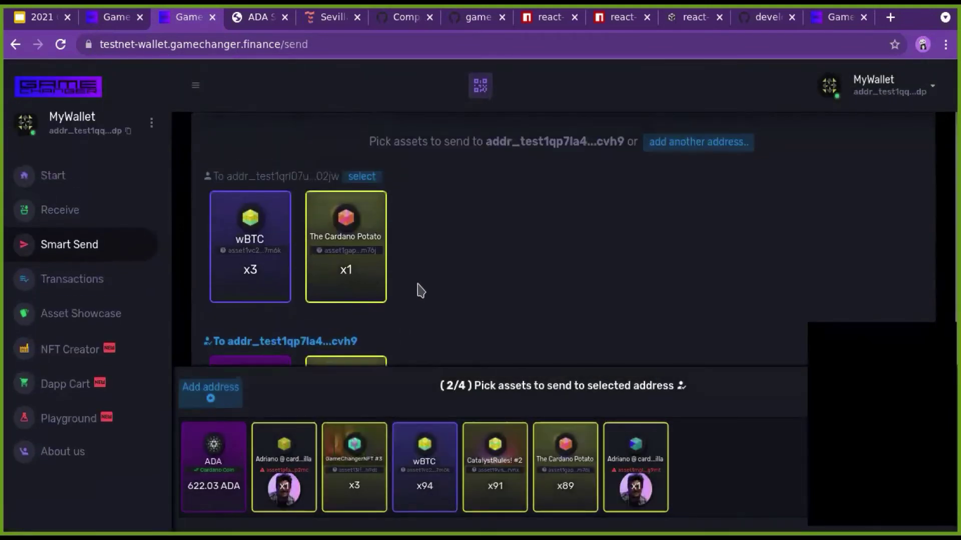
click(362, 177)
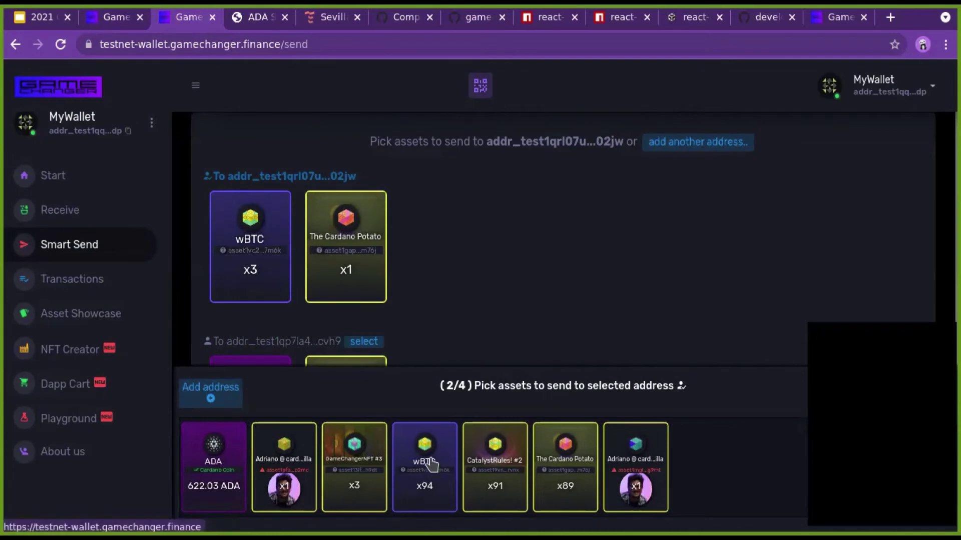
click(275, 287)
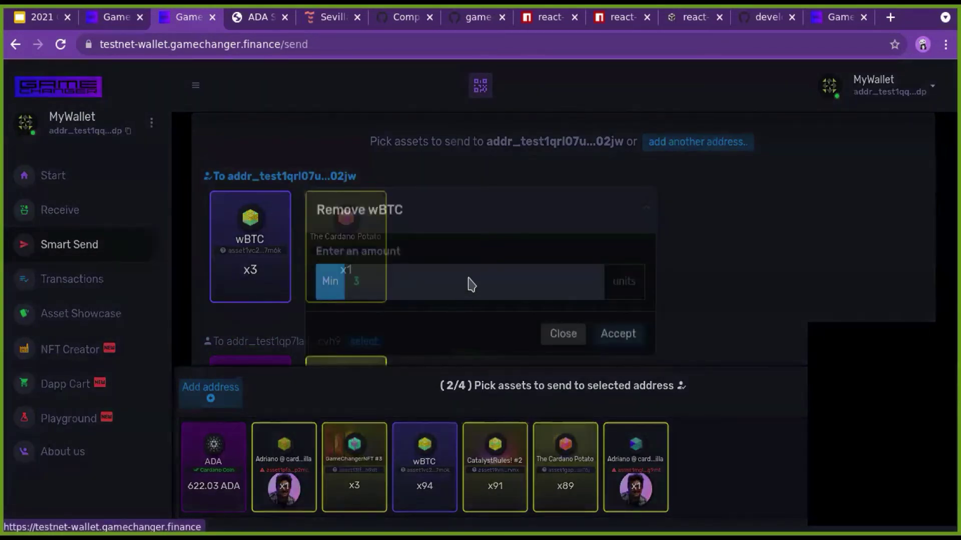
click(544, 314)
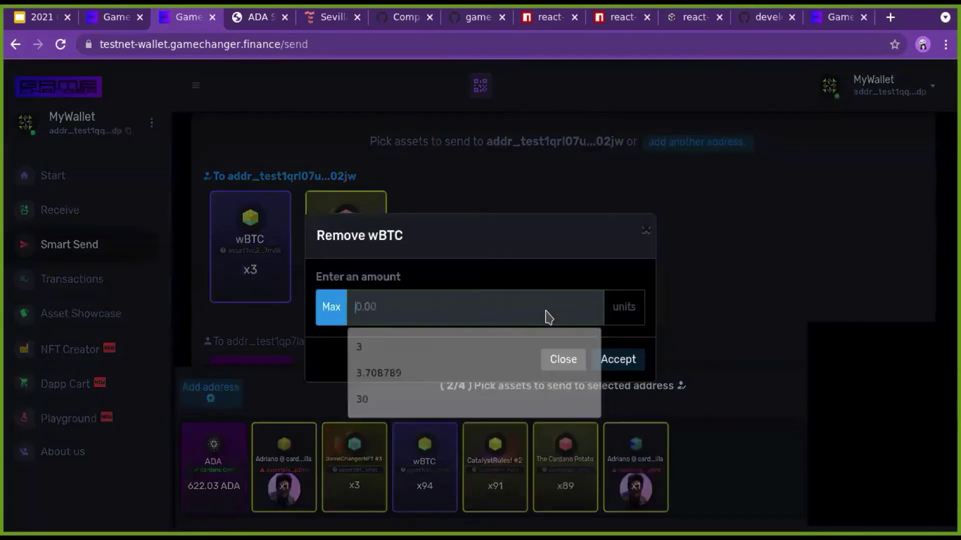
text(1)
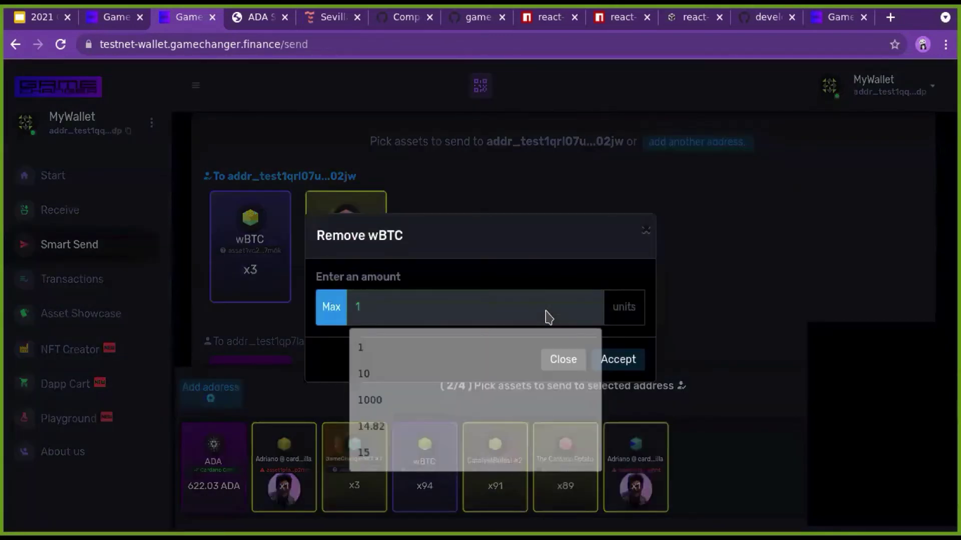
key(Return)
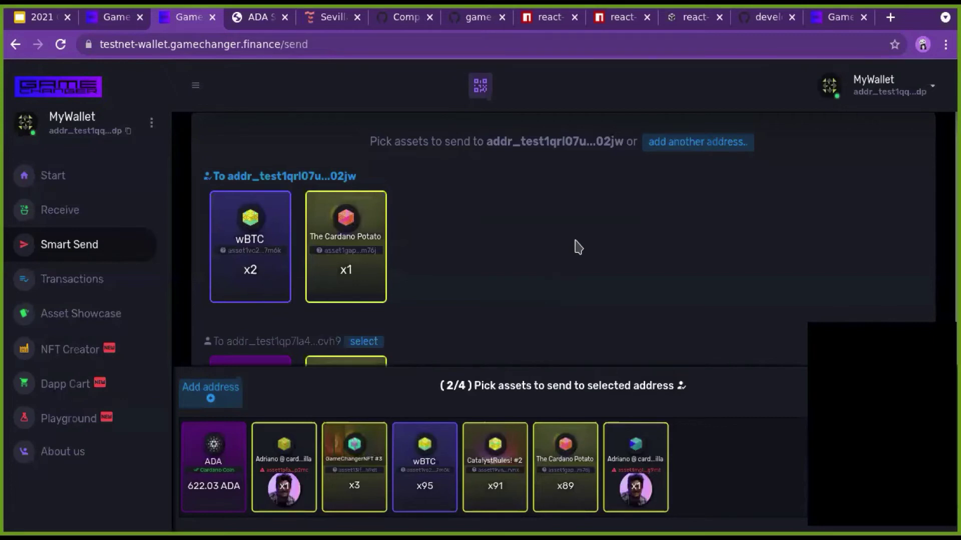
scroll(578, 247, down, 2)
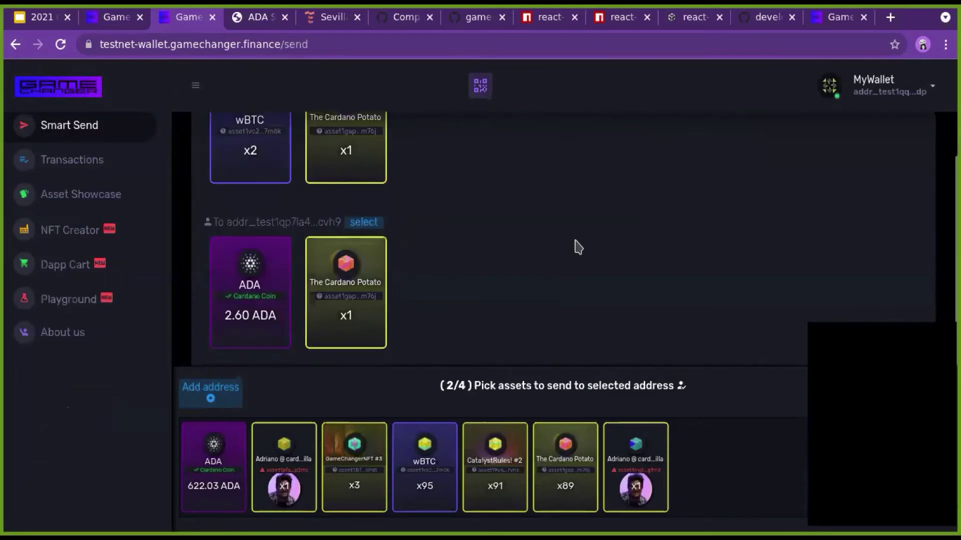
scroll(578, 247, up, 1)
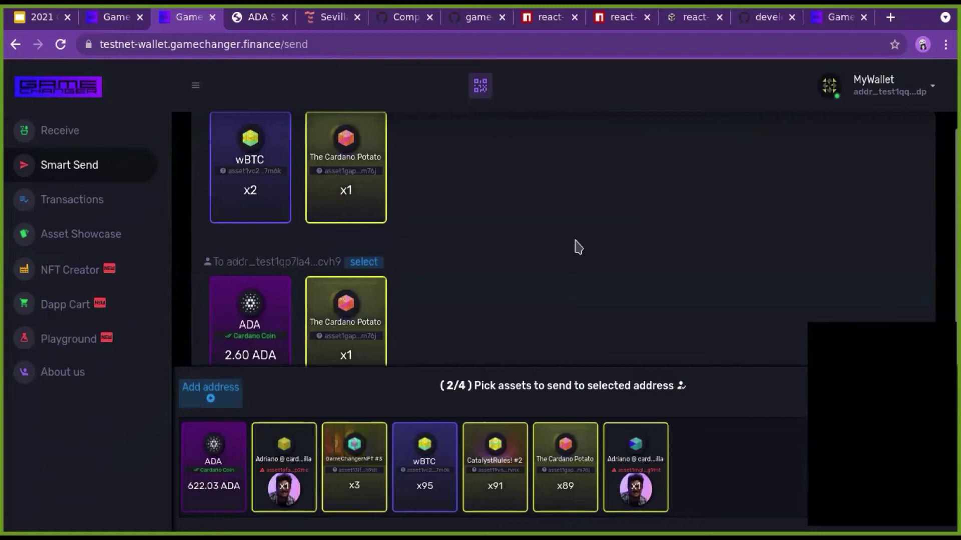
Prepare the two-recipient transfer for sending with the currently assigned assets
scroll(578, 247, up, 3)
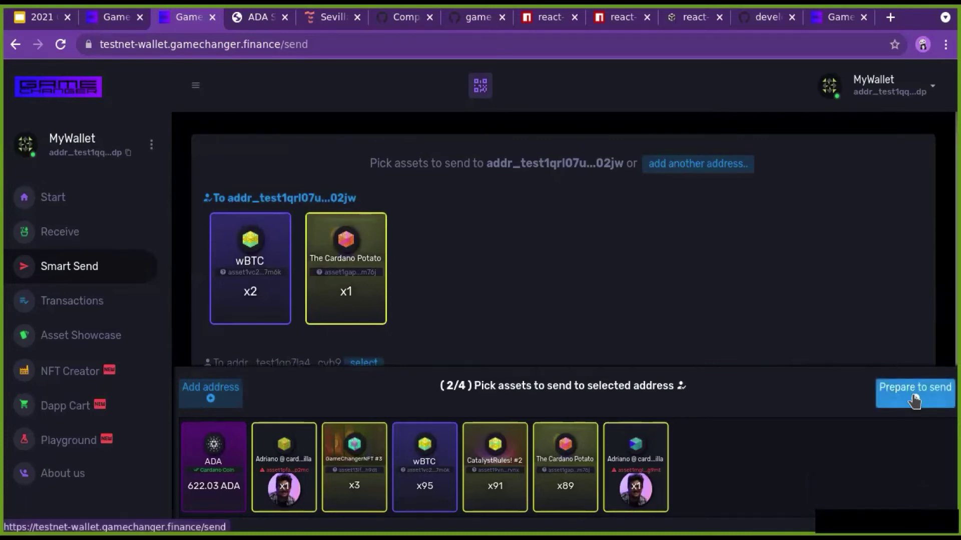
click(903, 401)
scroll(691, 322, down, 1)
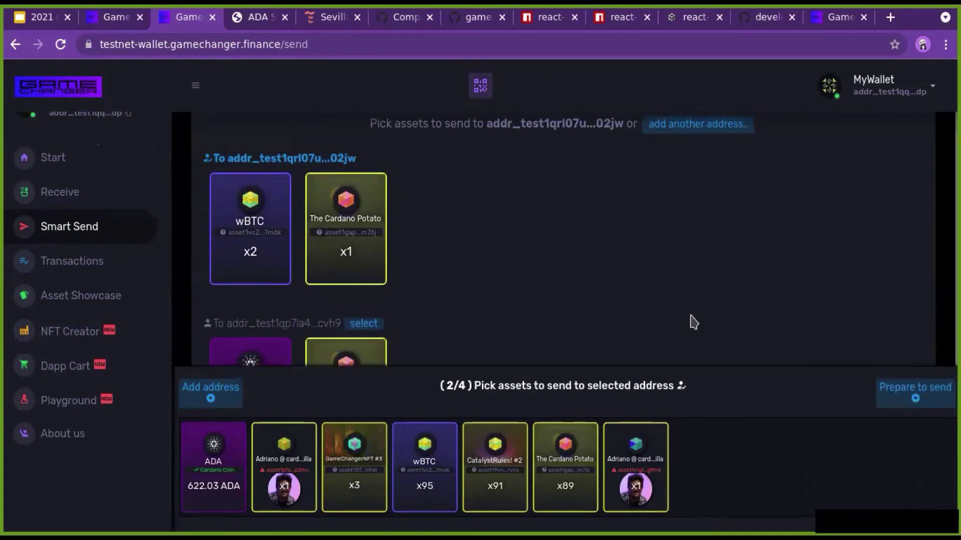
scroll(693, 322, up, 1)
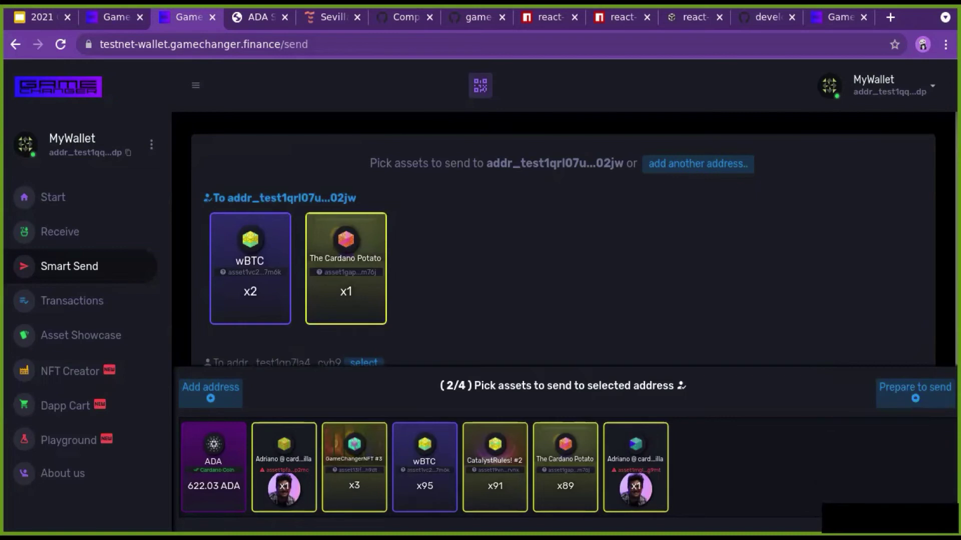
click(925, 402)
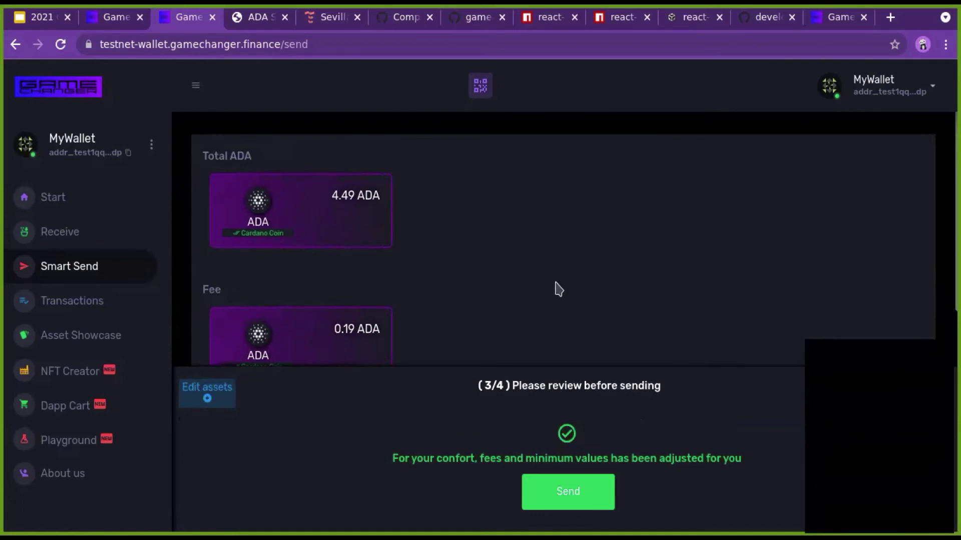
Review the transfer's total ADA, its fee and the assets assigned to each of the two recipients
scroll(461, 289, down, 2)
scroll(461, 289, up, 2)
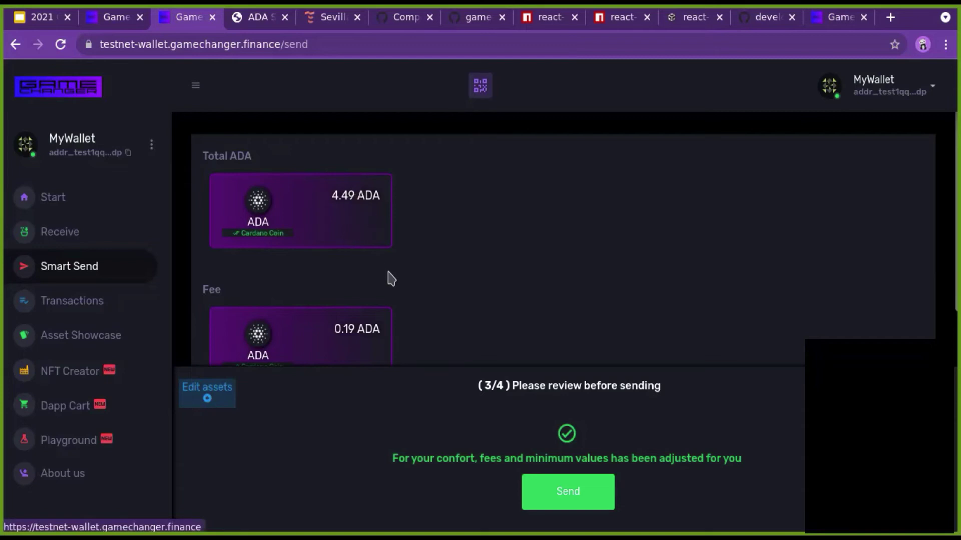
scroll(389, 277, down, 3)
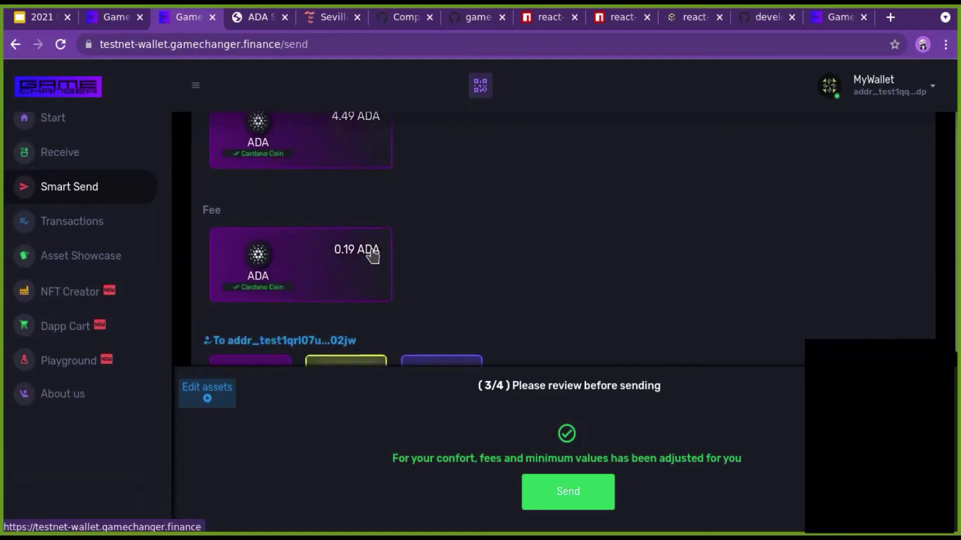
scroll(426, 276, down, 5)
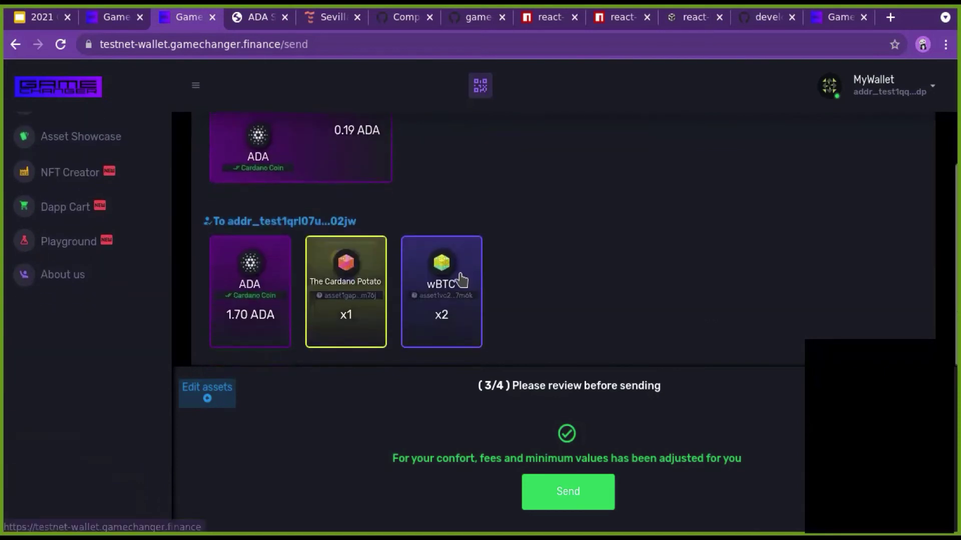
scroll(461, 279, down, 3)
scroll(360, 240, down, 3)
scroll(386, 273, up, 3)
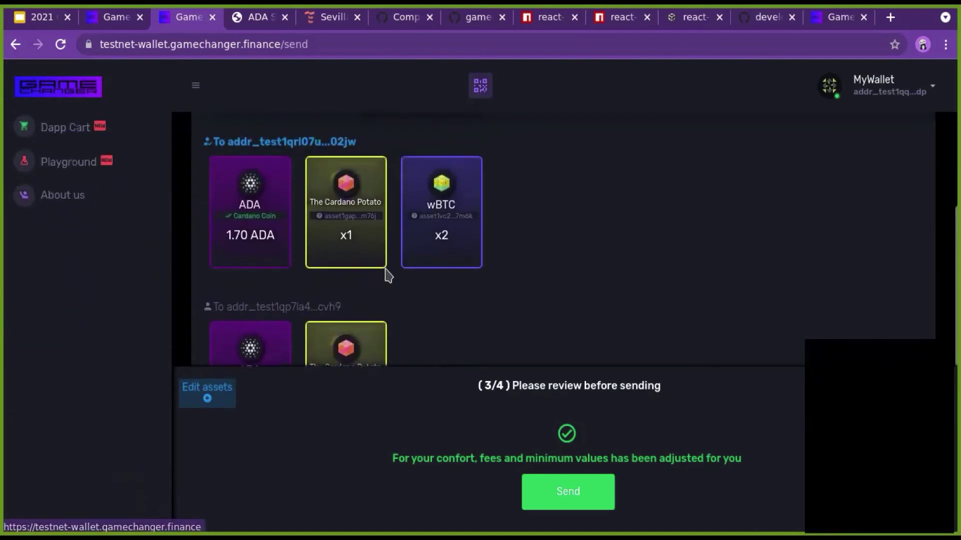
scroll(345, 257, down, 1)
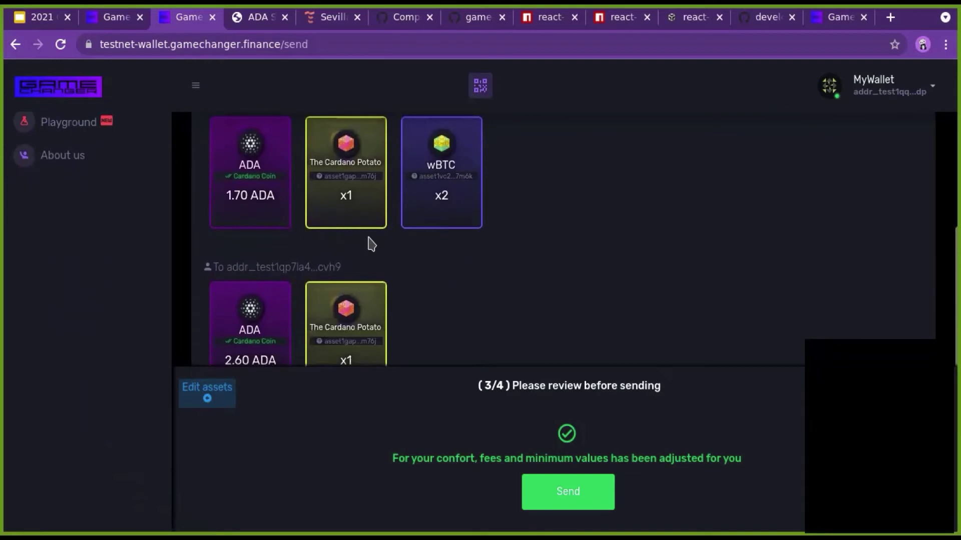
scroll(388, 250, up, 1)
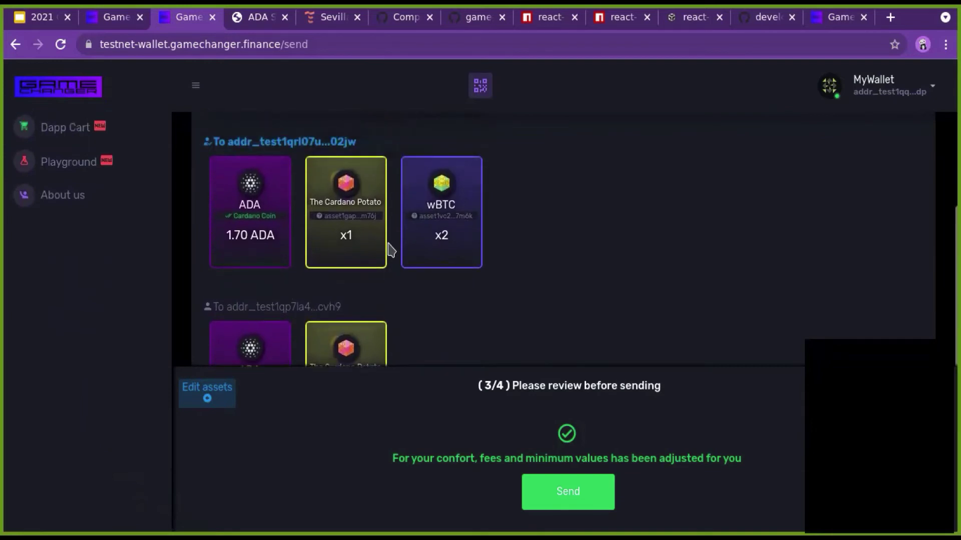
scroll(345, 320, down, 1)
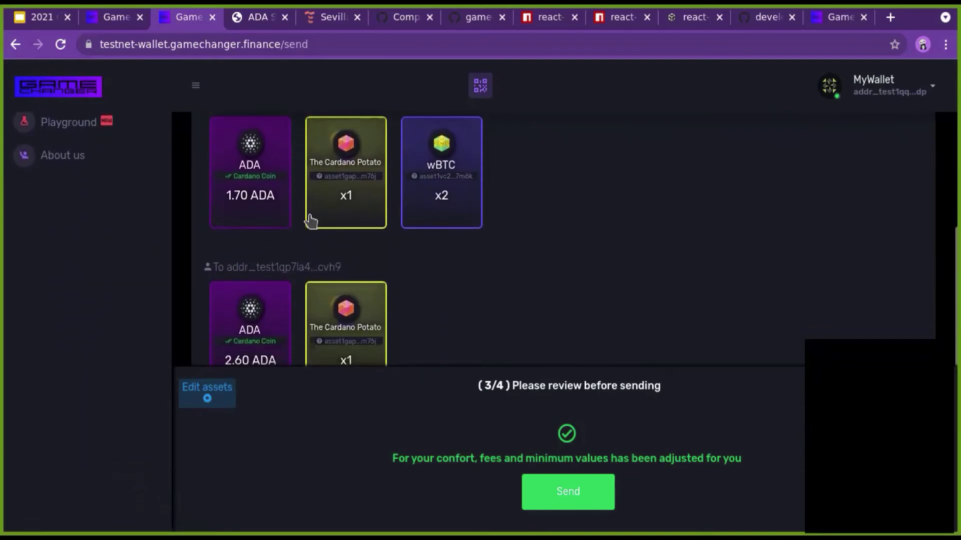
scroll(330, 315, down, 3)
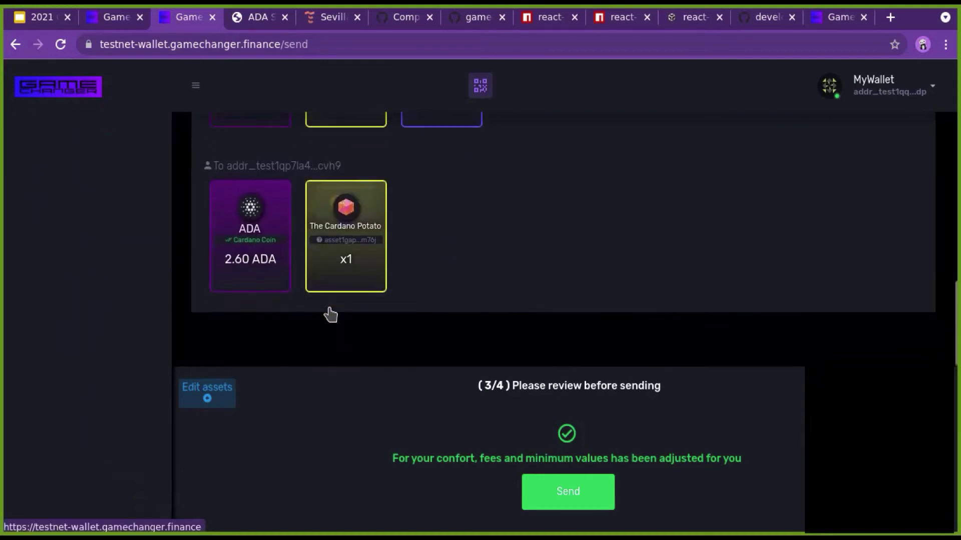
scroll(330, 314, up, 6)
scroll(331, 313, up, 2)
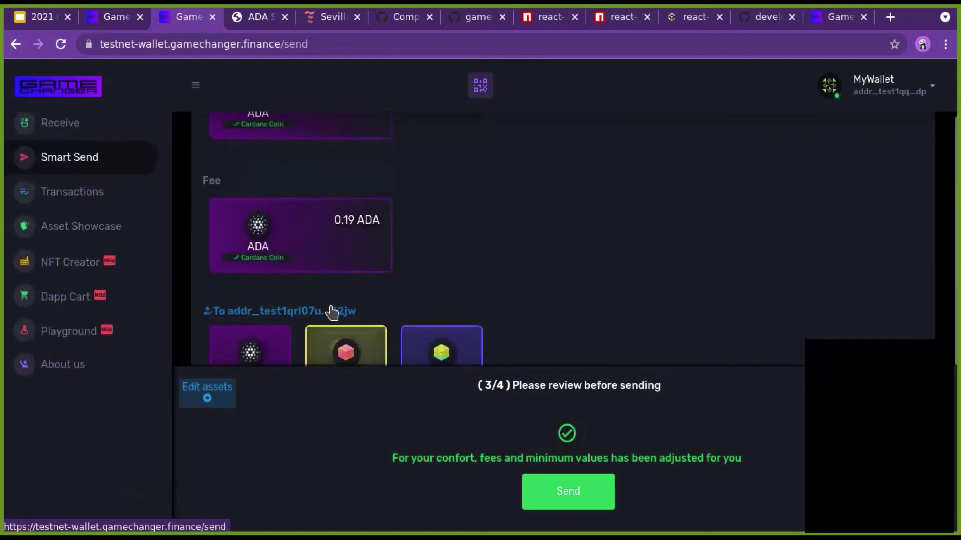
Recheck both recipients' asset lists and send the transaction
scroll(320, 307, down, 5)
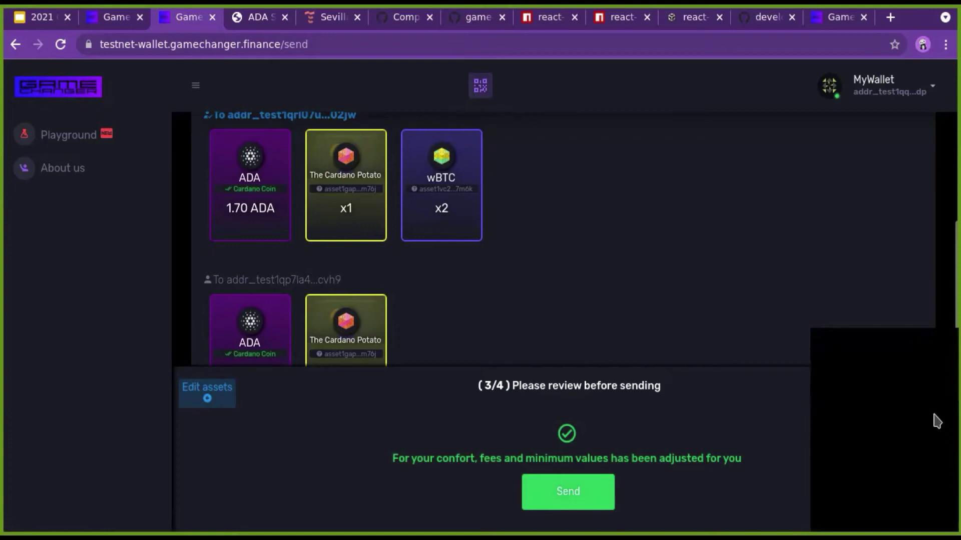
scroll(551, 265, down, 2)
scroll(519, 254, up, 5)
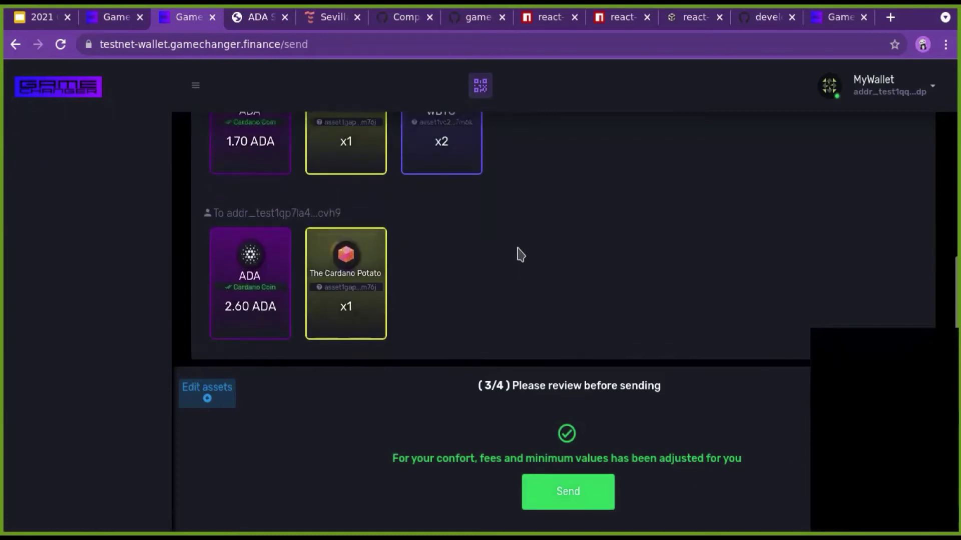
scroll(520, 254, down, 5)
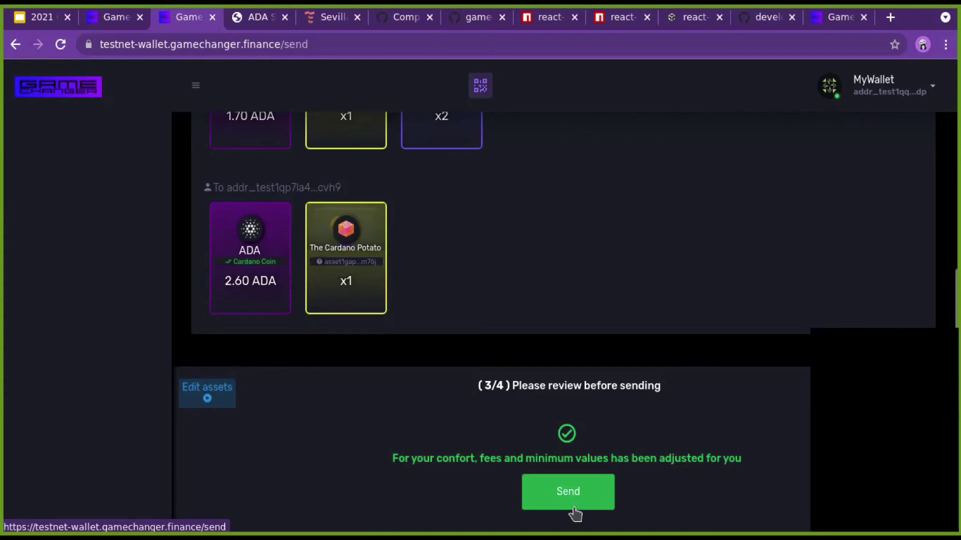
click(570, 502)
click(592, 504)
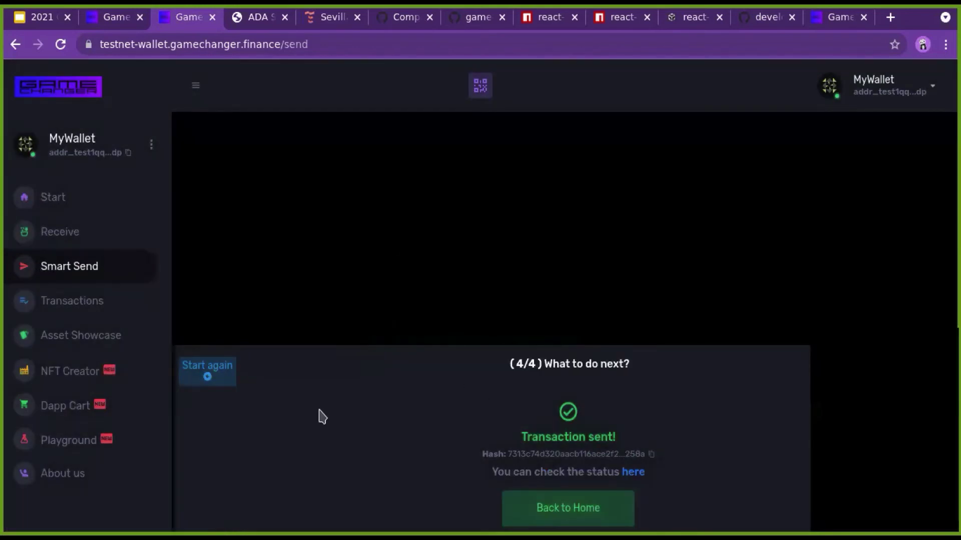
Return to the wallet's start page, refresh the transactions list and check the asset-type markers of the newest transaction
click(76, 203)
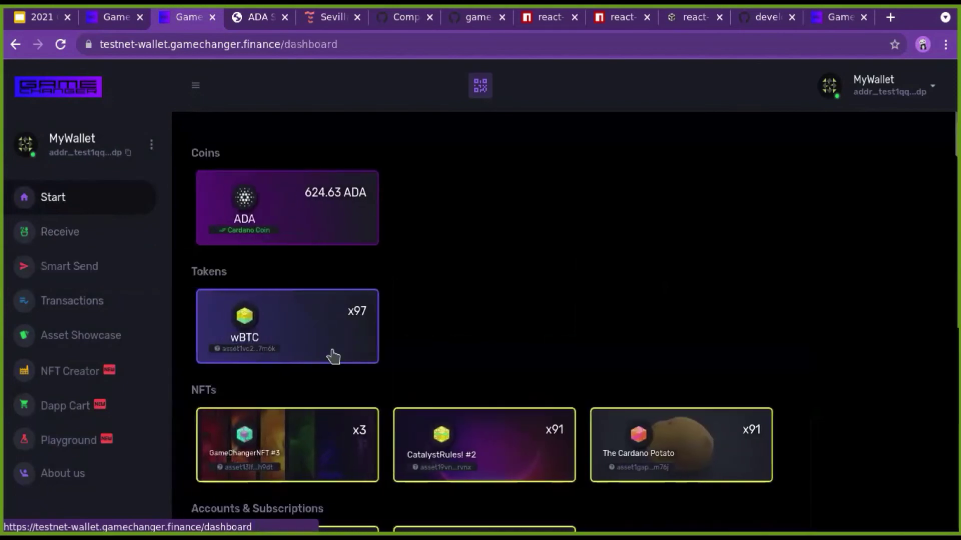
scroll(489, 342, down, 7)
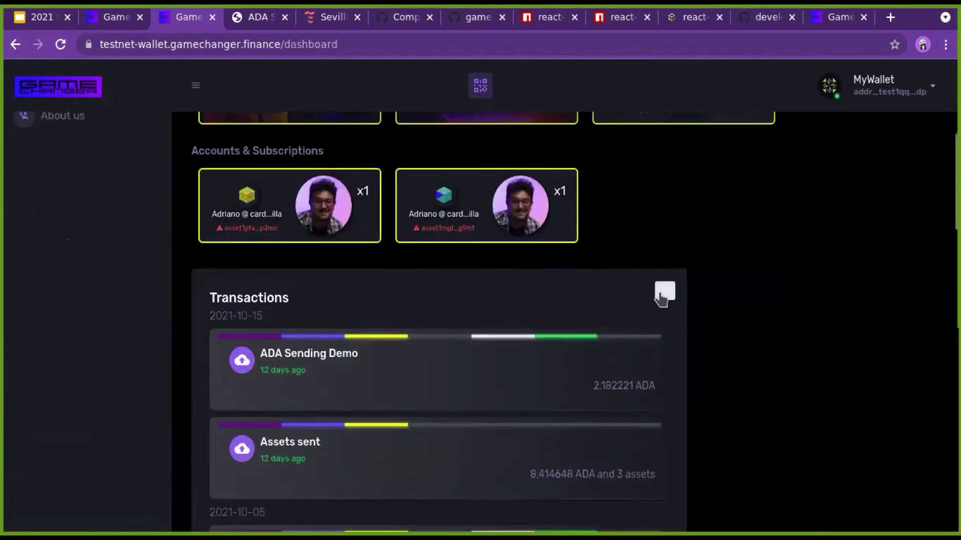
click(663, 292)
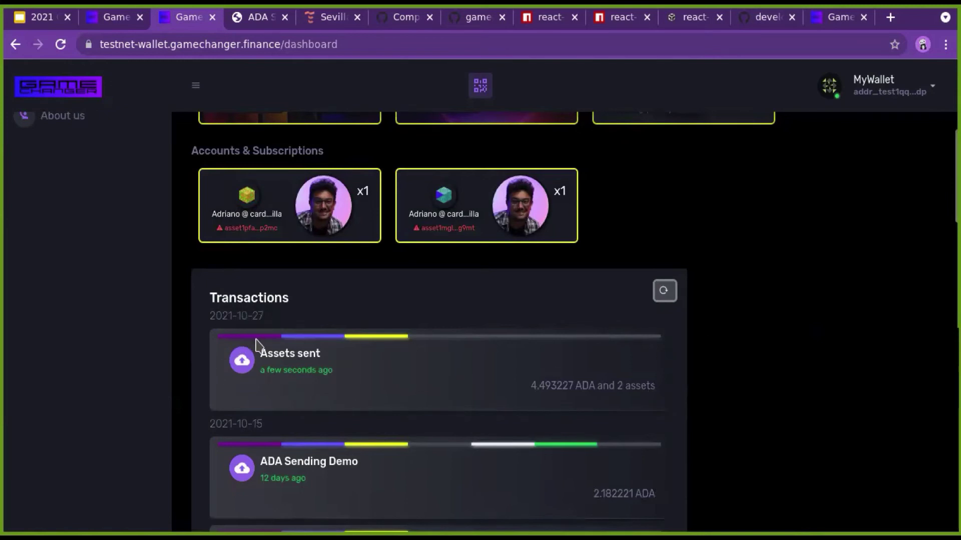
mouse_move(256, 341)
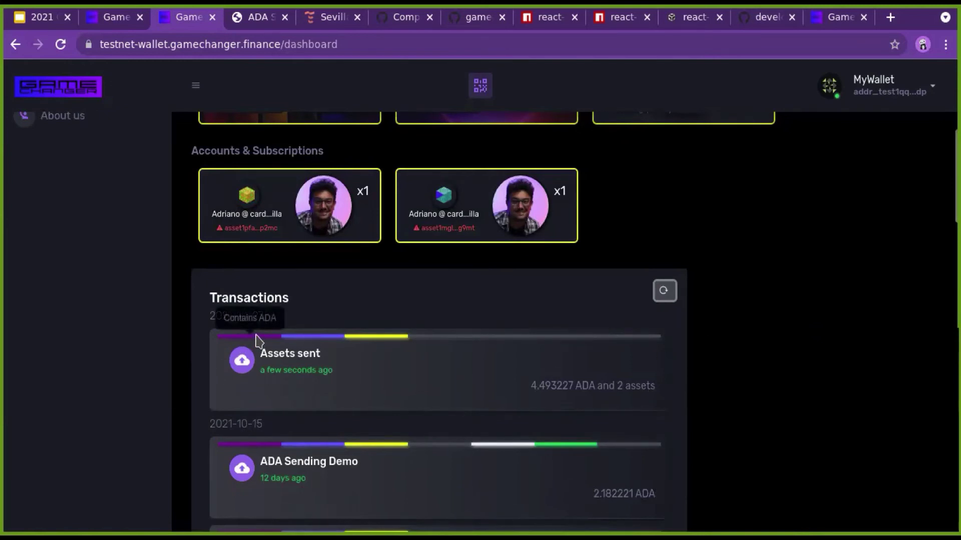
mouse_move(304, 341)
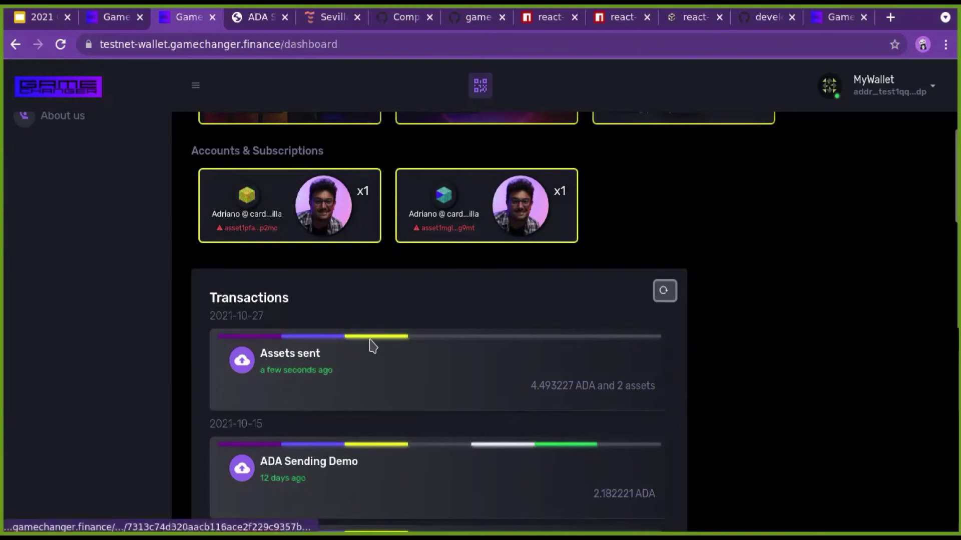
mouse_move(376, 344)
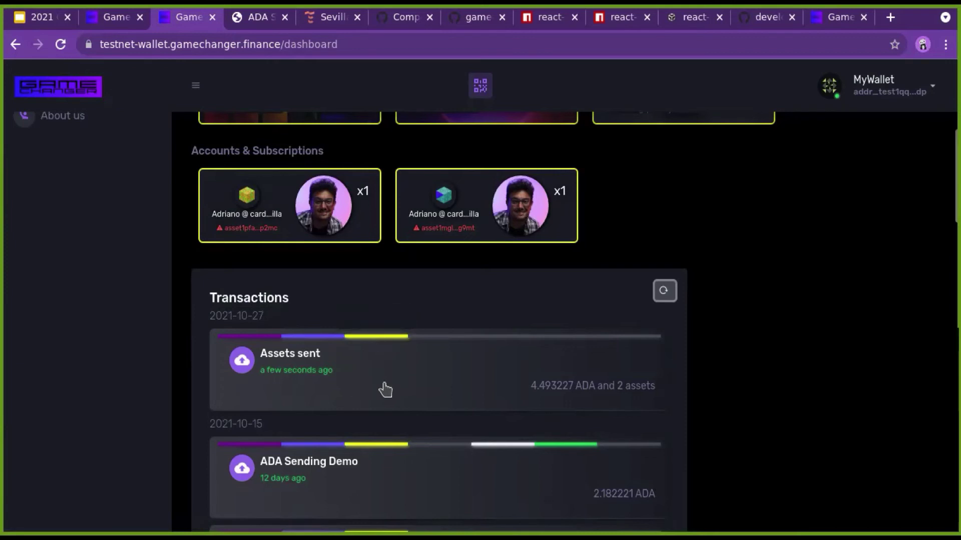
Open the details of the newest "Assets sent" transaction and examine its inputs
click(370, 376)
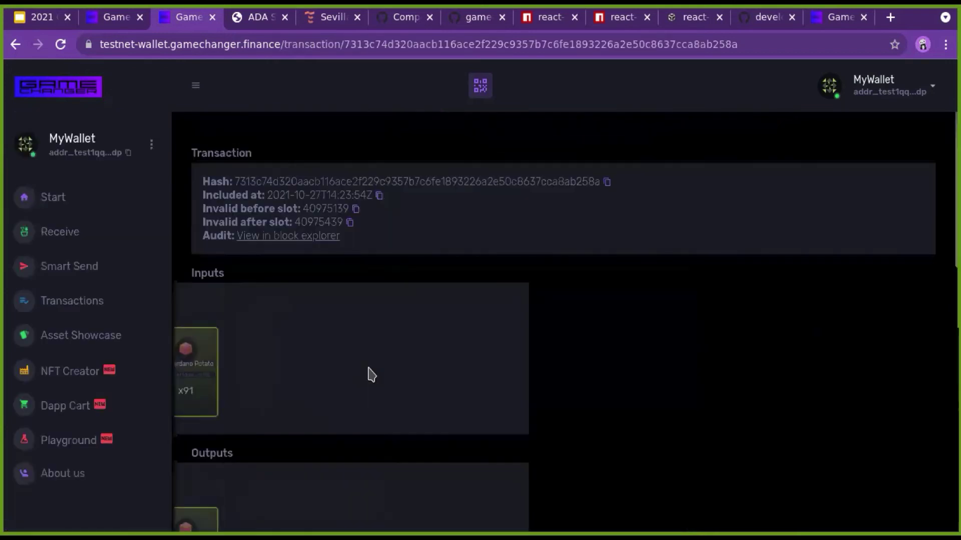
scroll(579, 450, down, 1)
scroll(579, 449, down, 3)
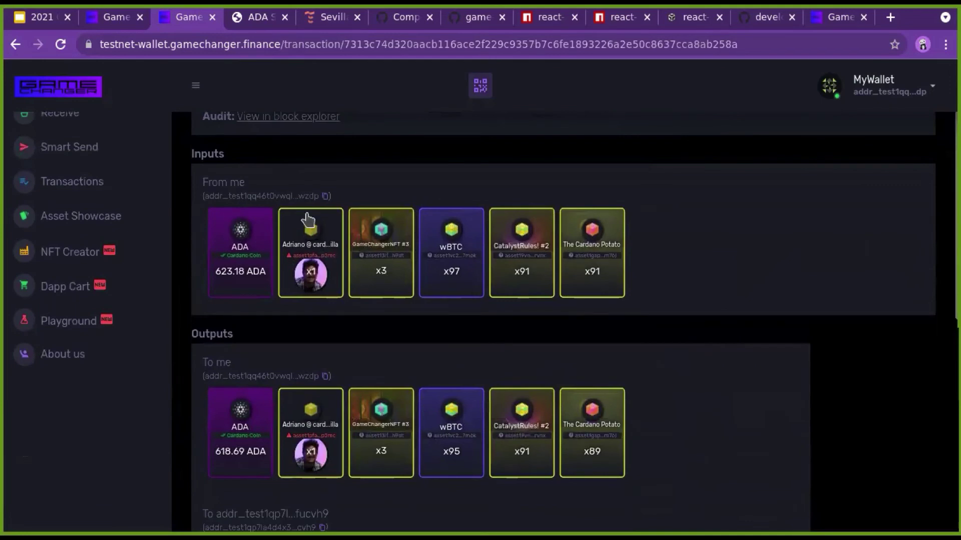
scroll(573, 246, down, 2)
scroll(427, 251, down, 4)
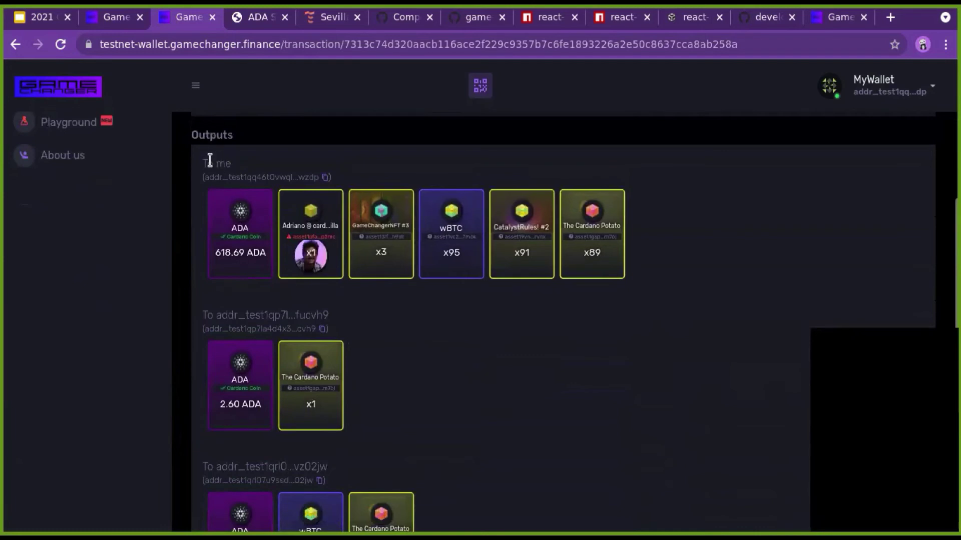
Examine the transaction's outputs, comparing what returns to the own wallet with what goes to each of the two recipients
drag(202, 163, 235, 167)
click(236, 167)
scroll(561, 350, down, 2)
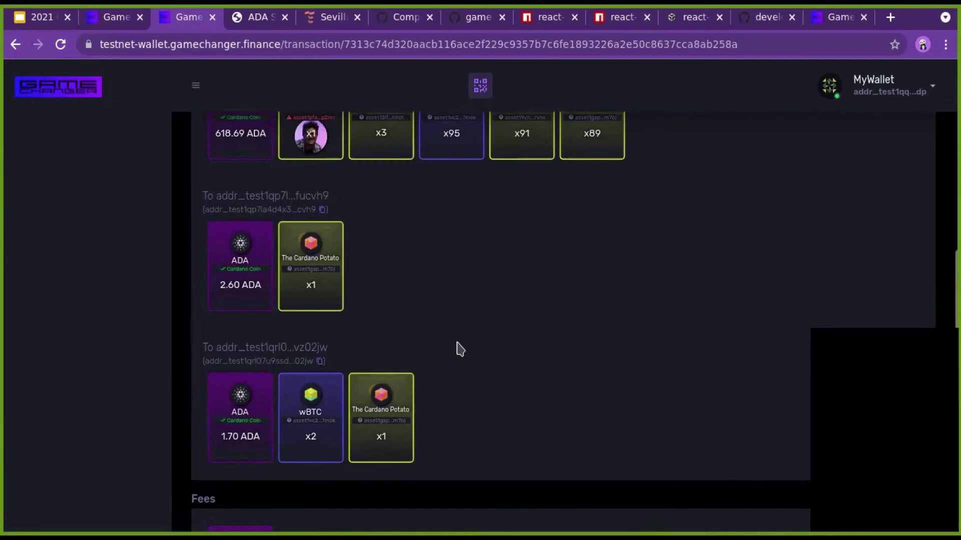
scroll(458, 350, down, 2)
scroll(459, 354, up, 3)
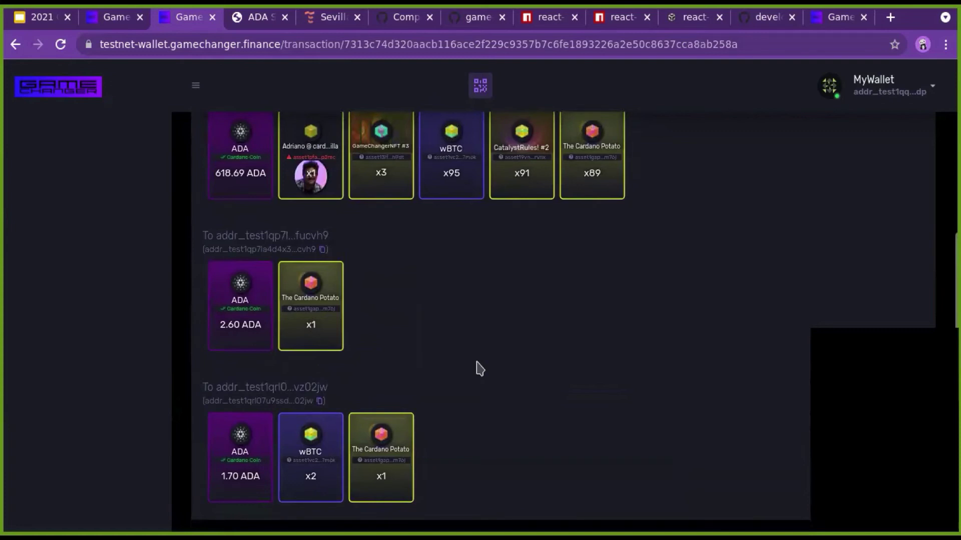
scroll(476, 368, up, 10)
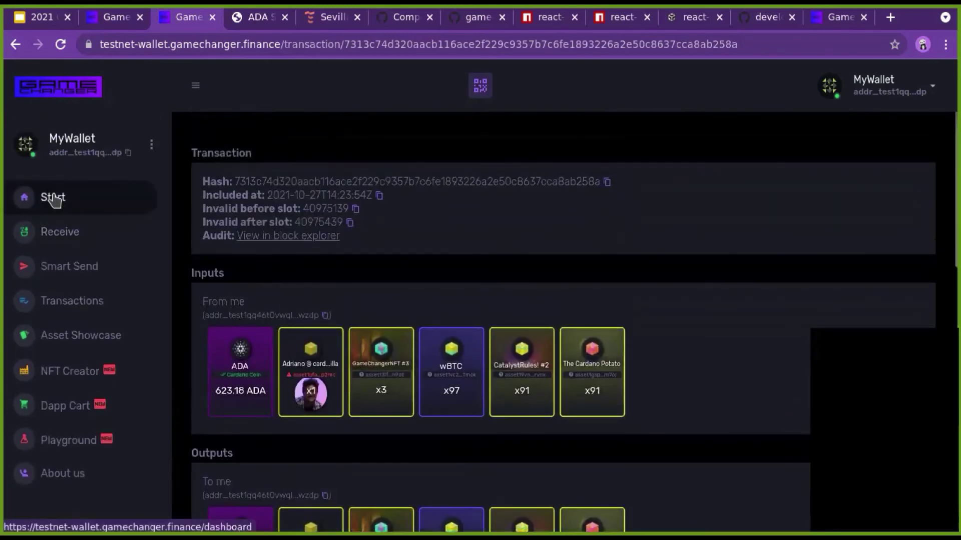
scroll(278, 317, down, 6)
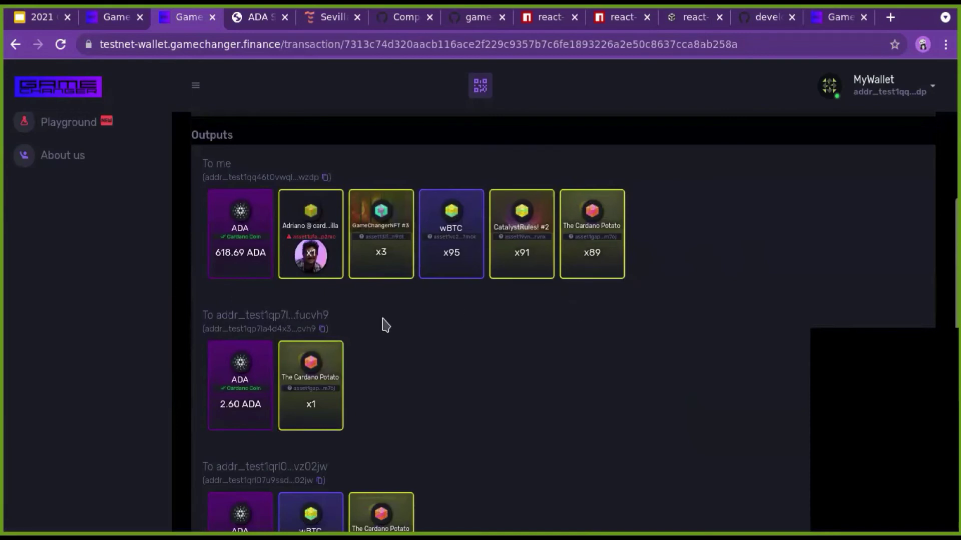
scroll(78, 285, up, 2)
scroll(249, 318, up, 5)
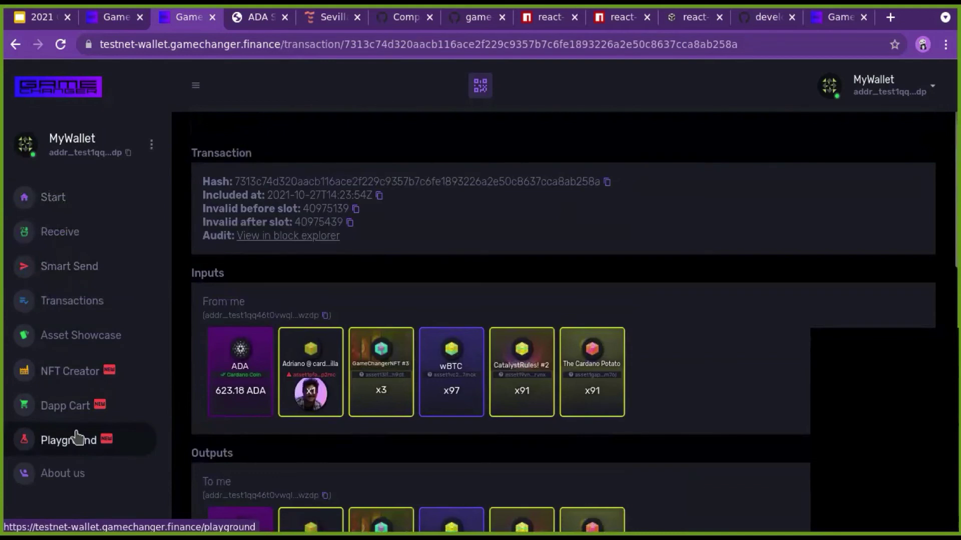
Return to the wallet's start page and check the updated coin, token and NFT balances
click(77, 196)
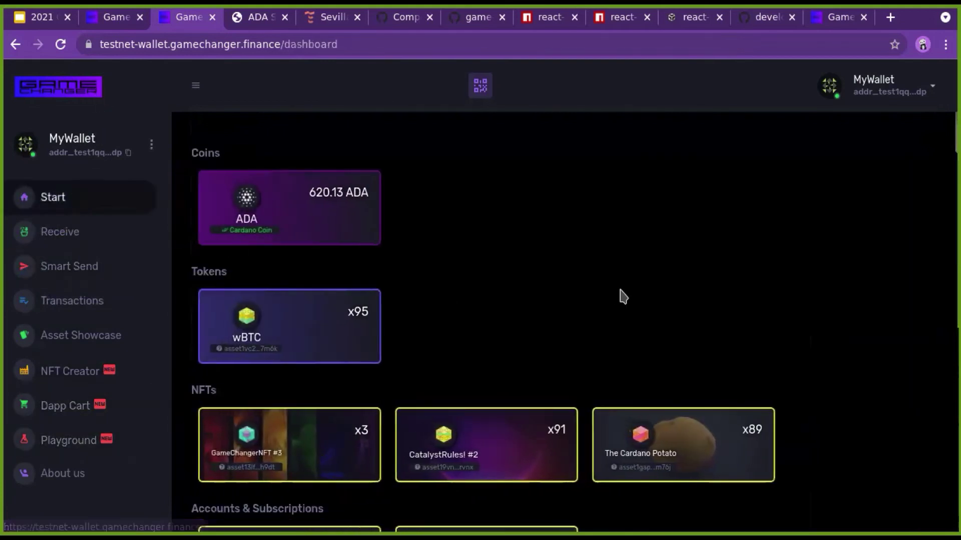
scroll(623, 296, down, 2)
scroll(623, 297, up, 2)
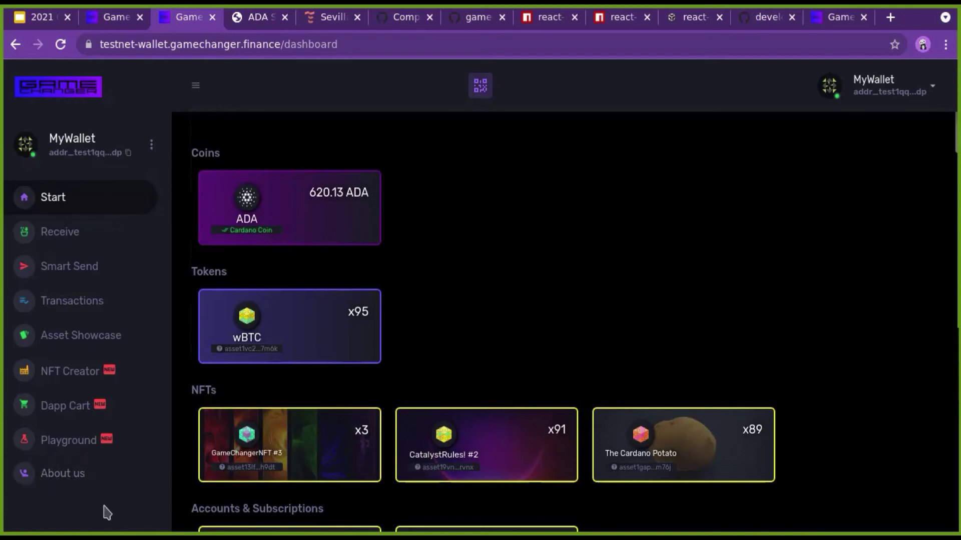
Open the Playground code editor and dismiss its welcome message
click(72, 440)
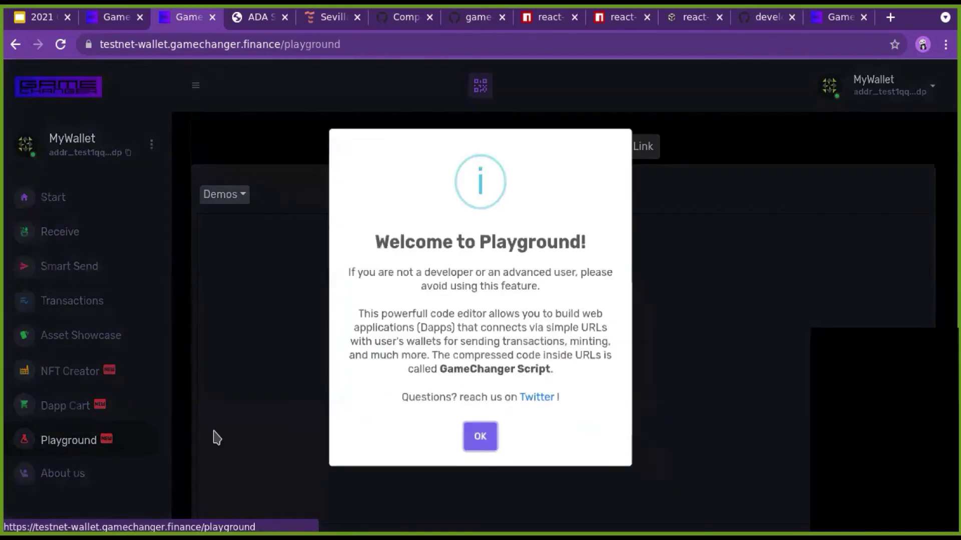
click(478, 455)
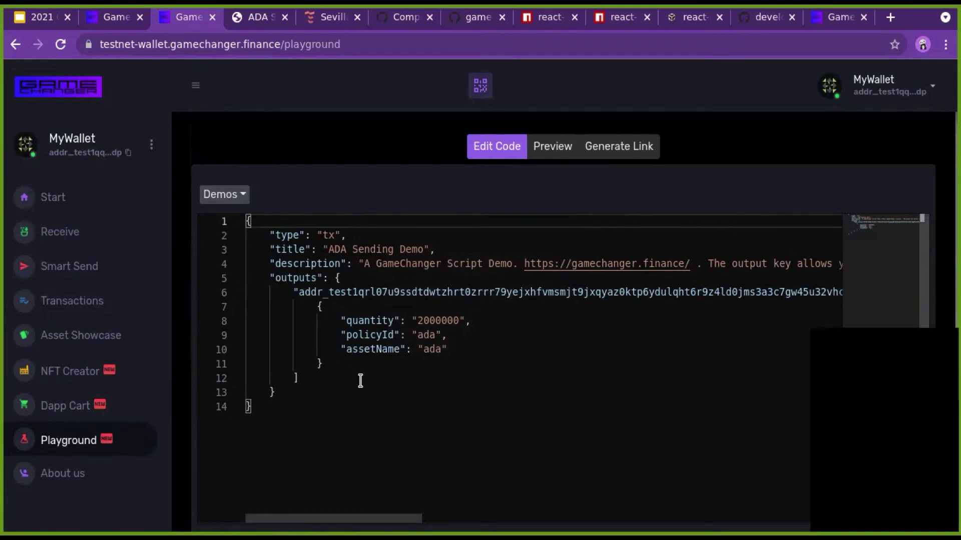
Examine the ADA Sending Demo script, including its output address, quantity, policy ID and asset name
drag(438, 451, 239, 221)
click(362, 399)
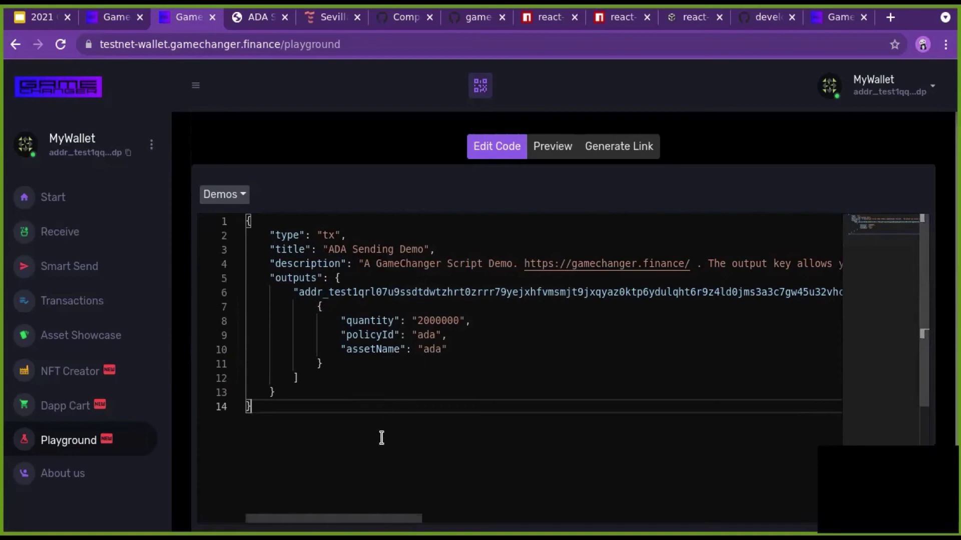
drag(382, 438, 242, 221)
click(422, 386)
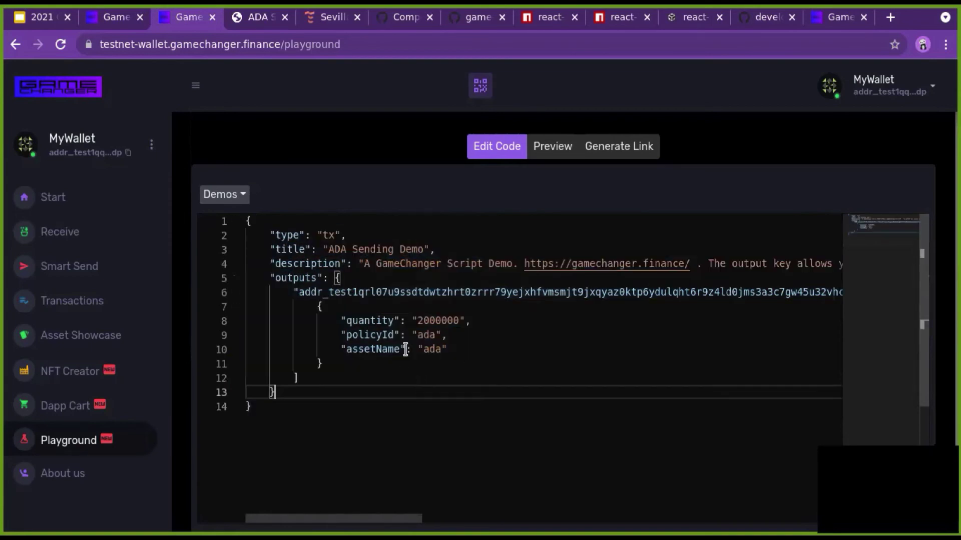
double_click(437, 321)
click(447, 349)
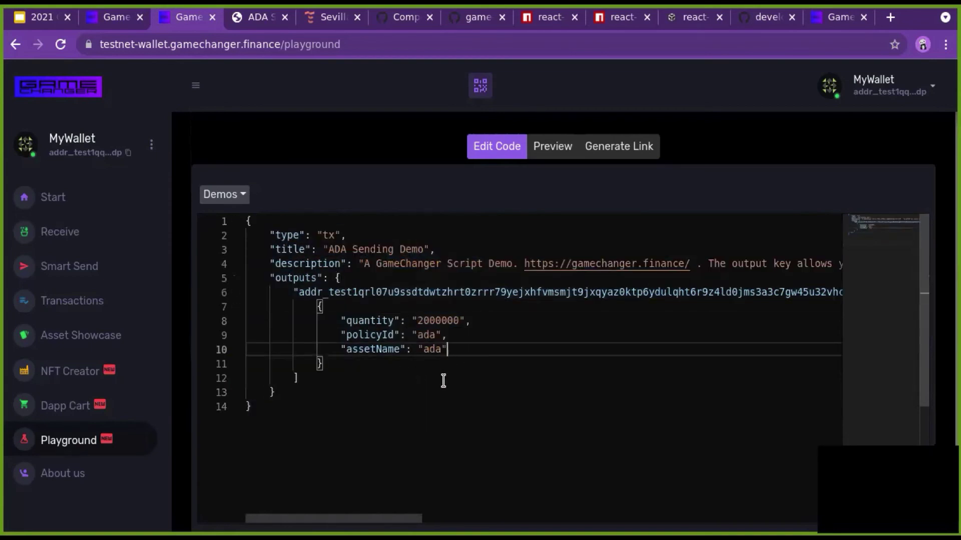
right_click(403, 369)
click(313, 431)
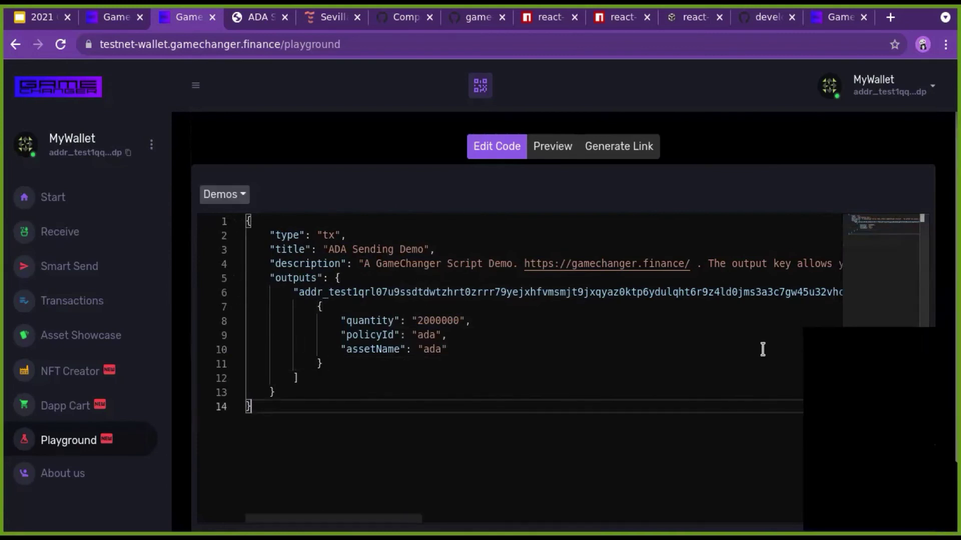
Load the Hello World metadata demo into the editor and examine its script and message text
click(227, 196)
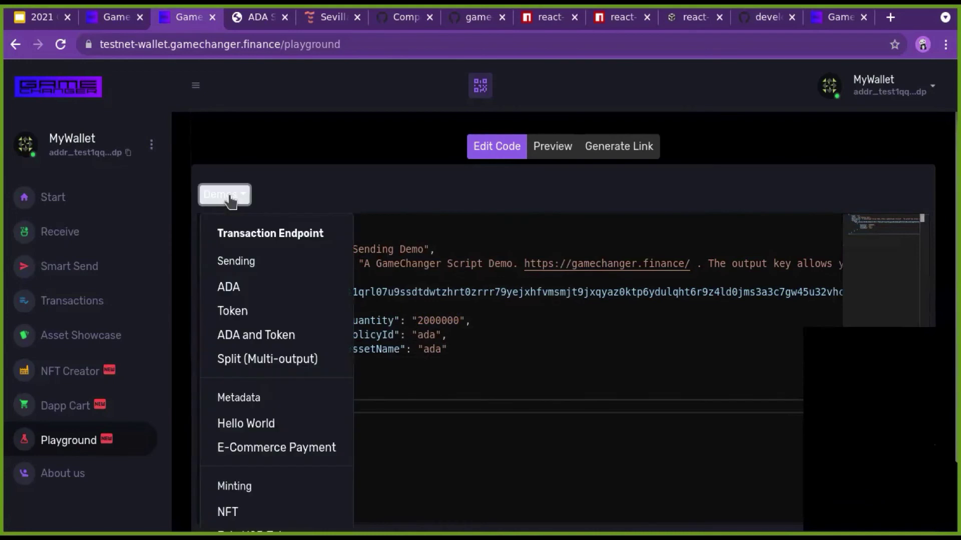
click(246, 424)
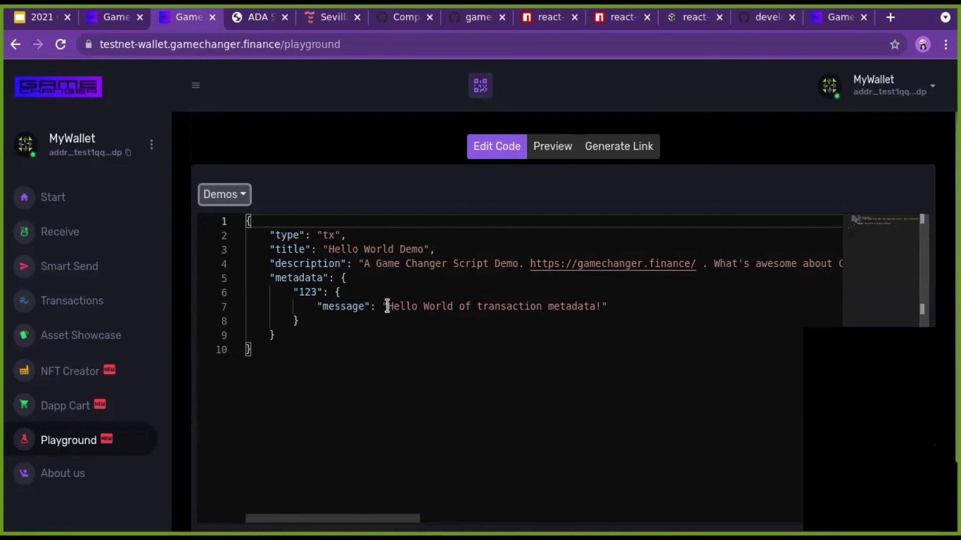
drag(387, 306, 601, 306)
click(340, 443)
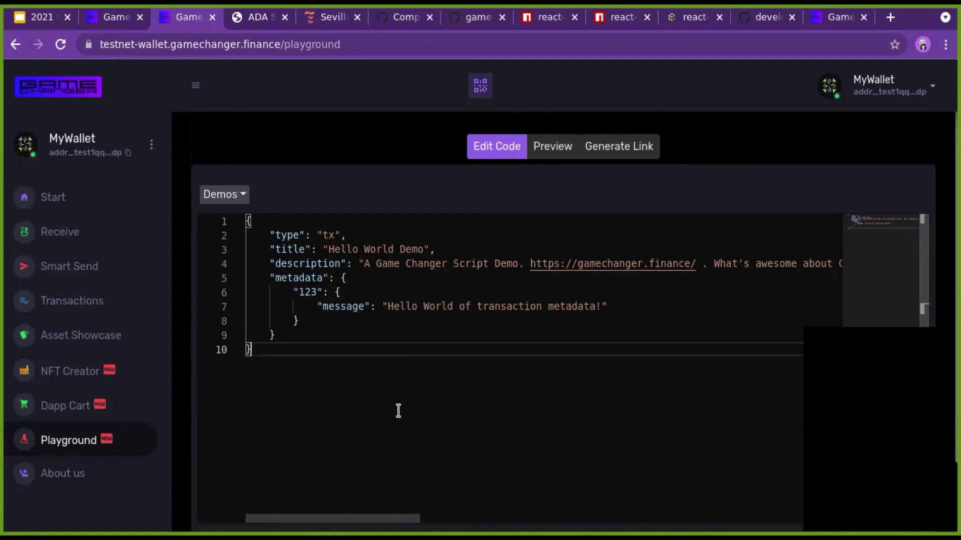
drag(371, 380, 248, 220)
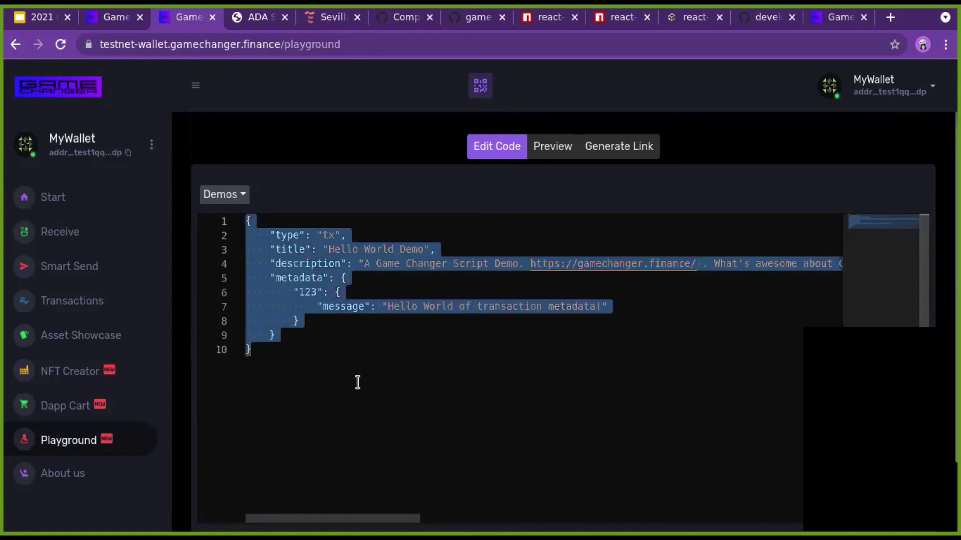
click(381, 393)
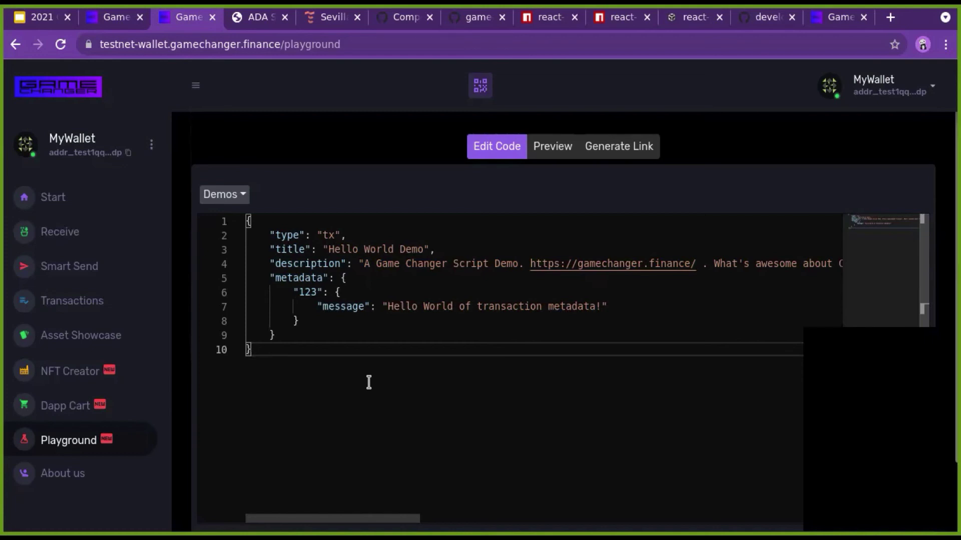
key(ctrl+a)
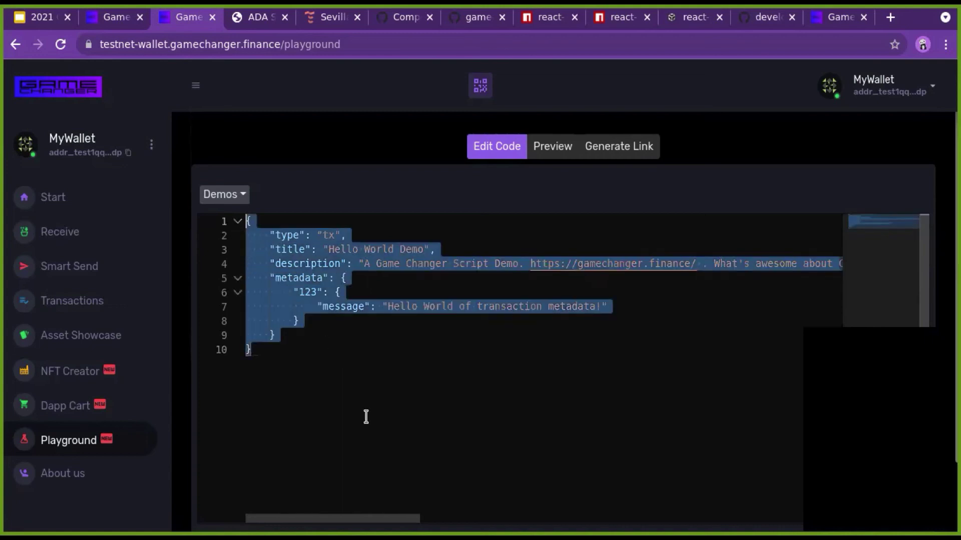
click(366, 419)
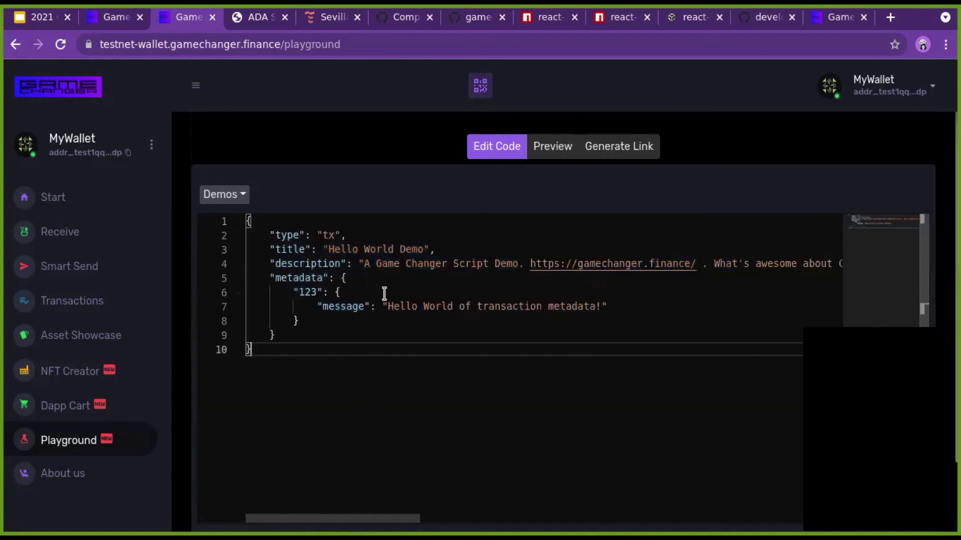
Preview the Hello World Demo transaction and examine its description, total ADA, fee, outgoing and redirects sections
click(547, 152)
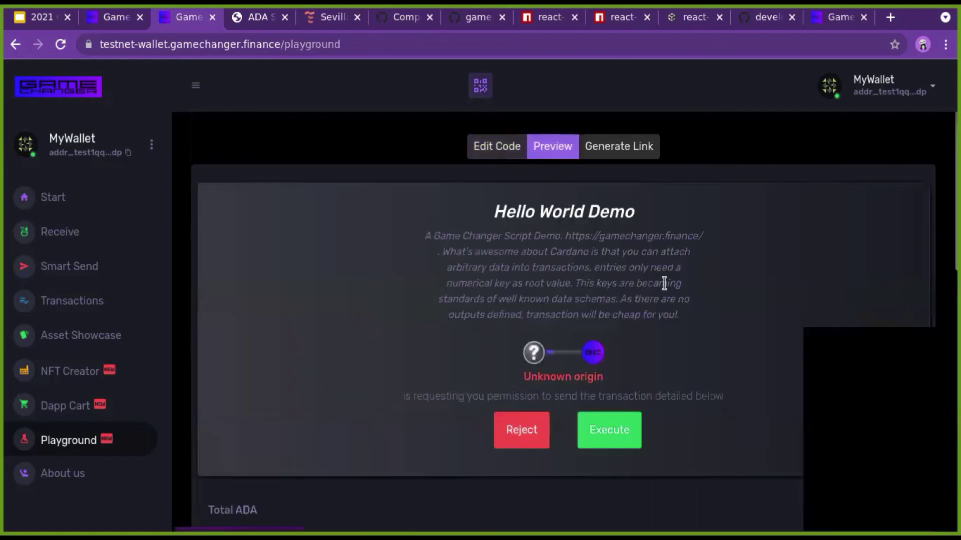
mouse_move(531, 259)
mouse_down()
mouse_move(579, 266)
mouse_move(536, 277)
mouse_up()
triple_click(536, 278)
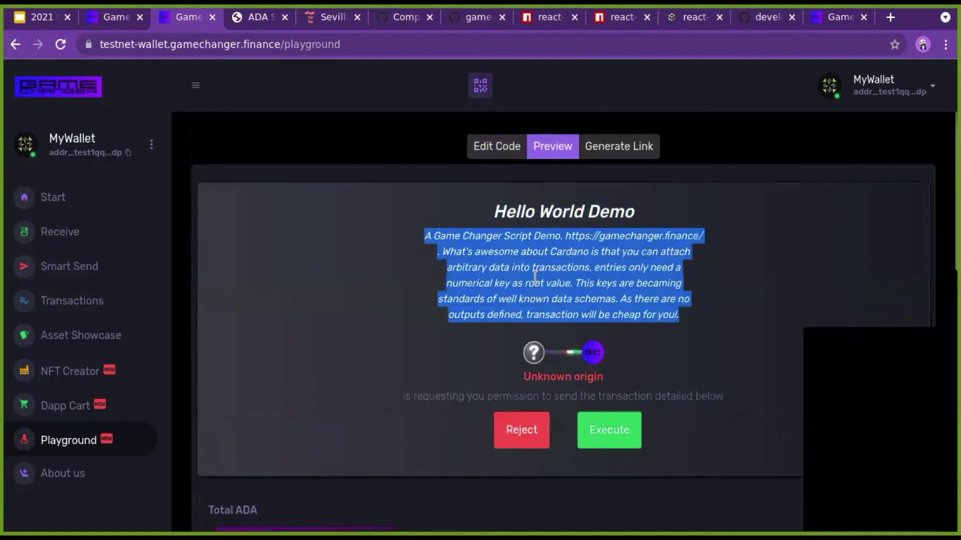
click(499, 320)
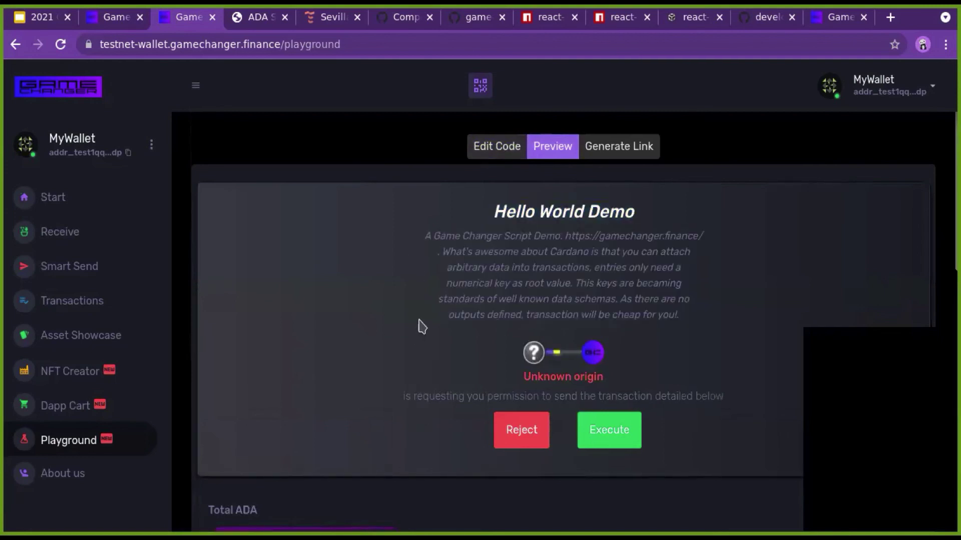
scroll(420, 326, down, 5)
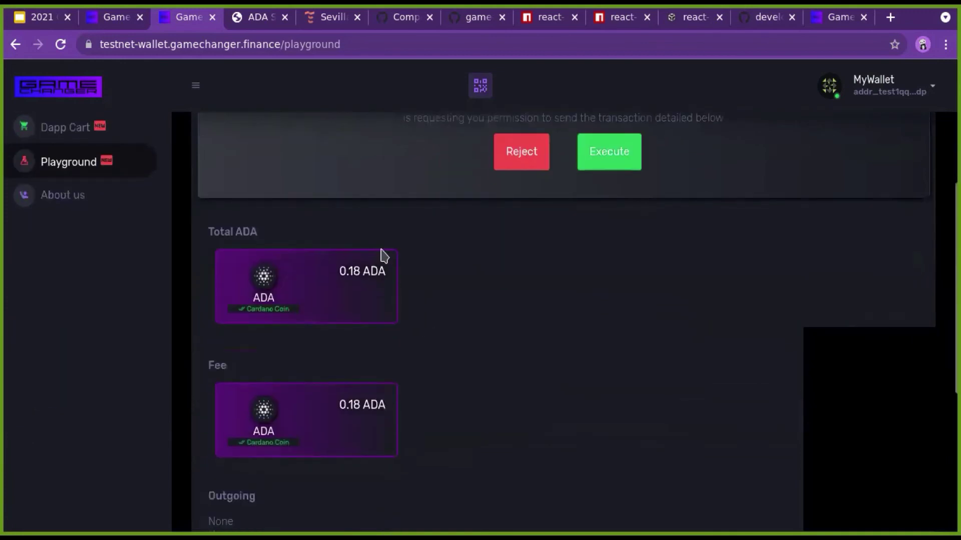
scroll(437, 273, down, 1)
scroll(438, 274, down, 1)
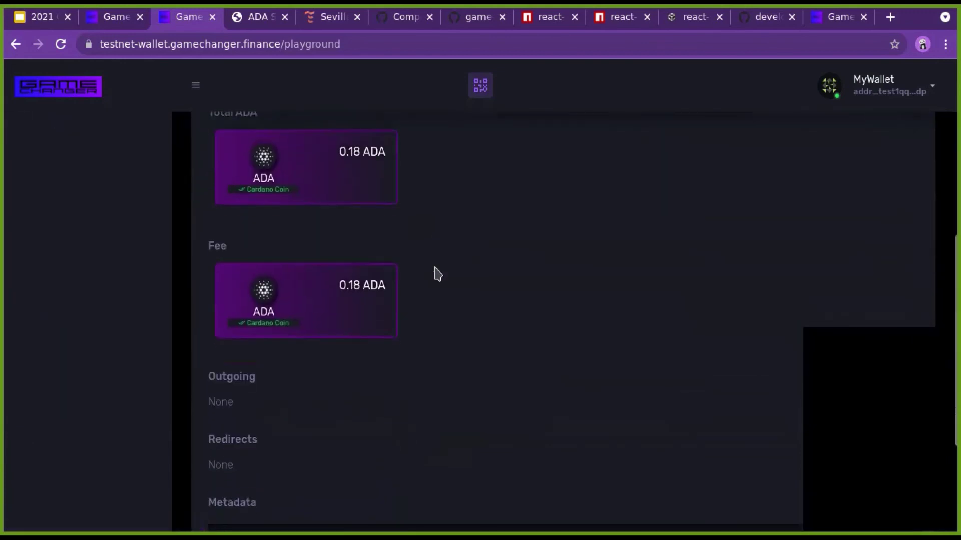
scroll(385, 329, up, 2)
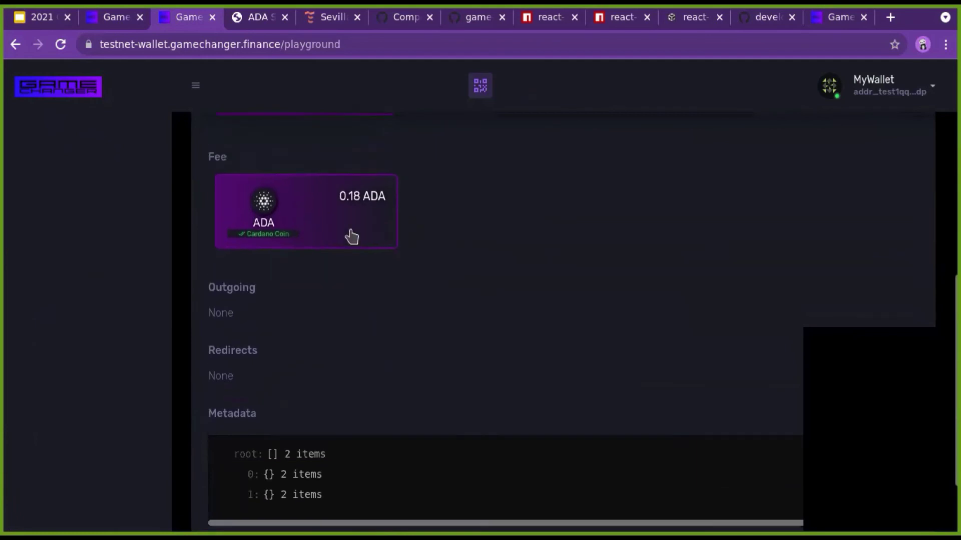
scroll(382, 359, down, 3)
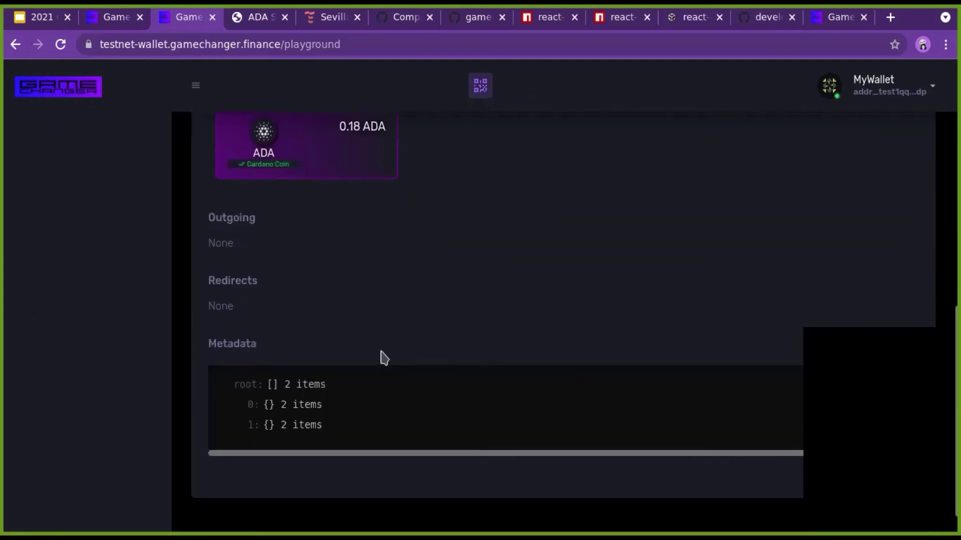
Expand both metadata entries in the preview and read the message stored under key 123
click(300, 404)
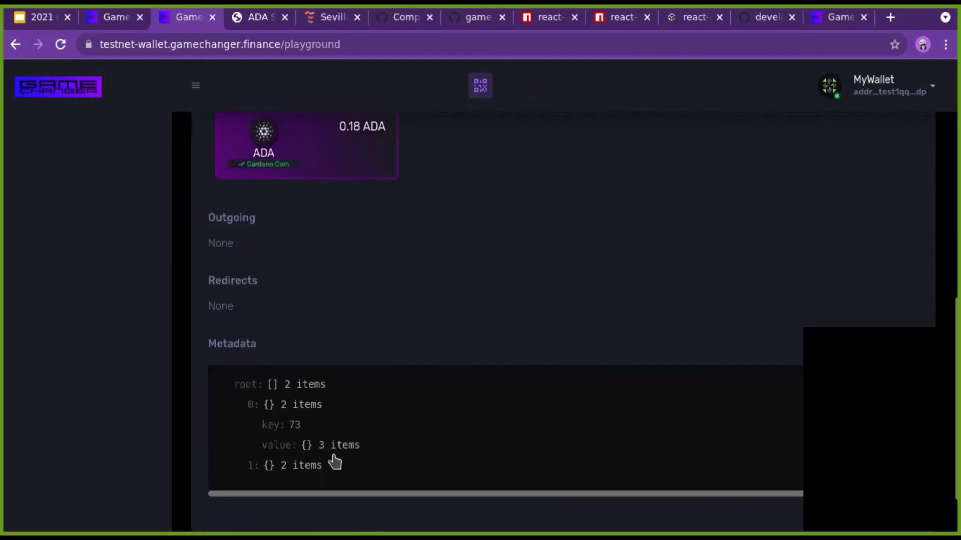
click(295, 465)
scroll(328, 390, down, 3)
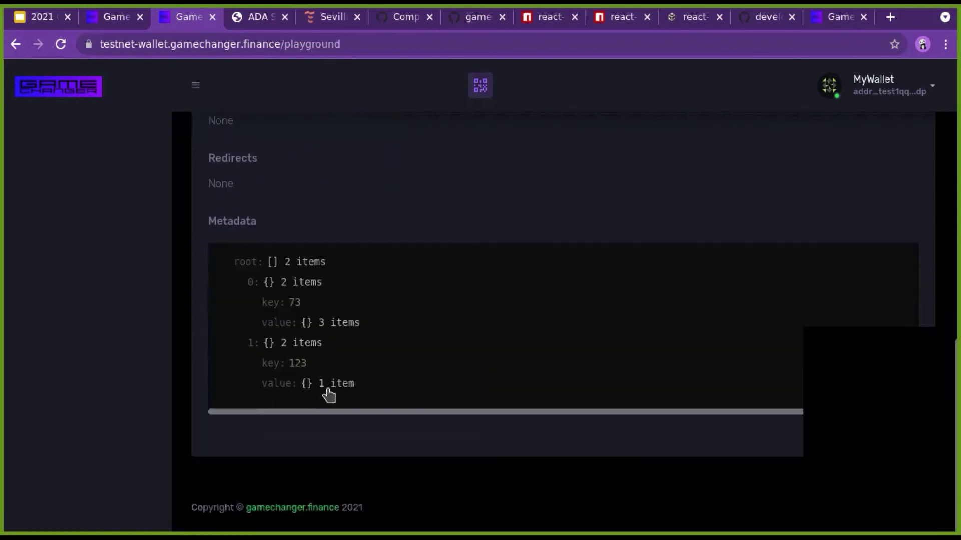
click(531, 396)
scroll(540, 397, down, 1)
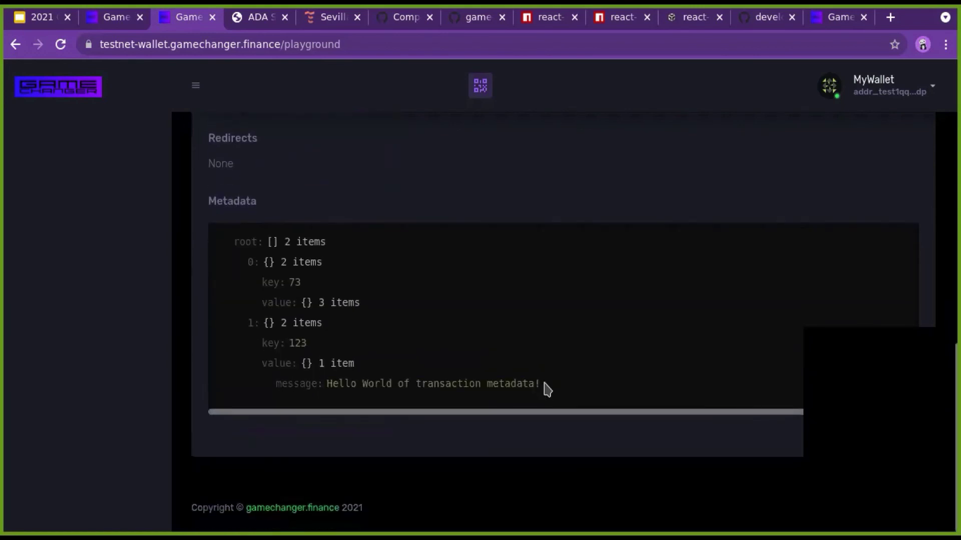
triple_click(556, 384)
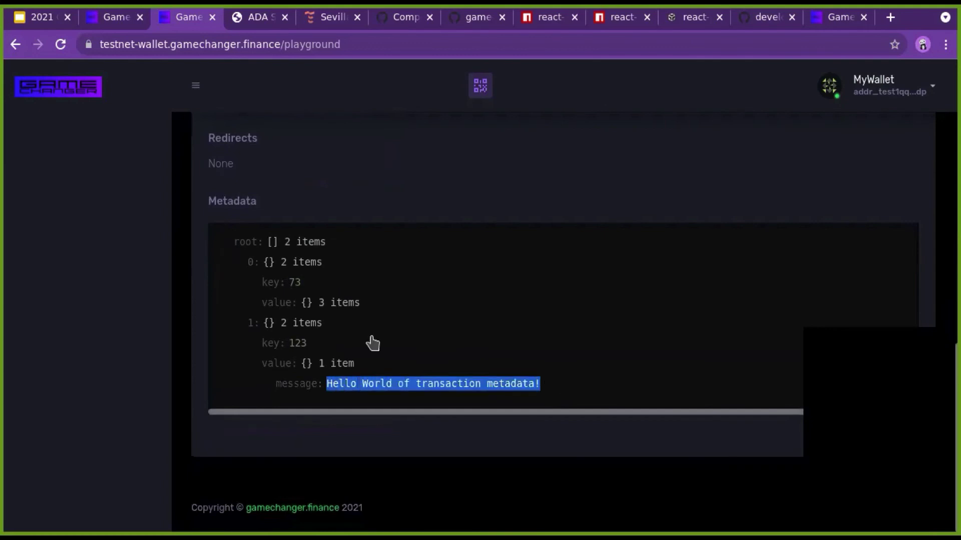
Inspect the title, type and version values stored under metadata key 73, then collapse that entry
click(284, 295)
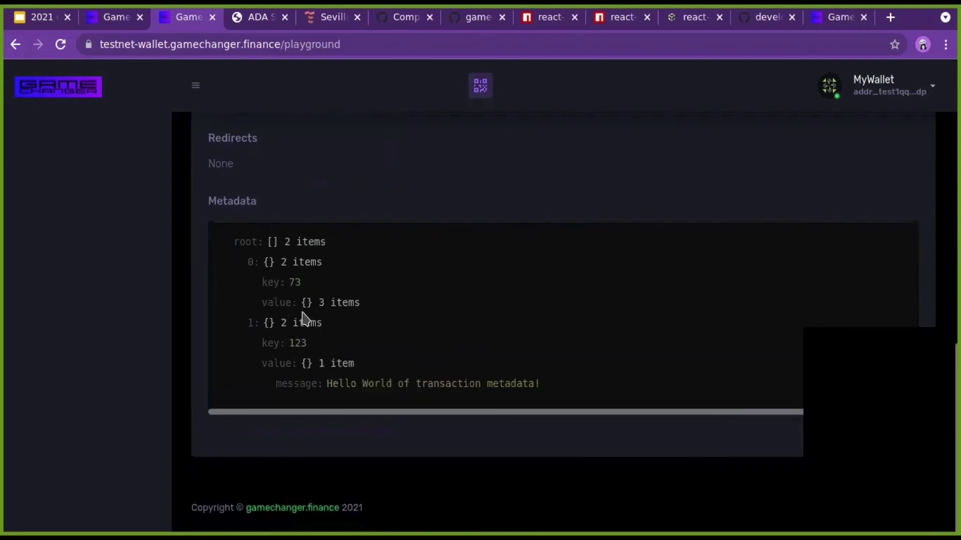
click(334, 307)
drag(316, 325, 410, 331)
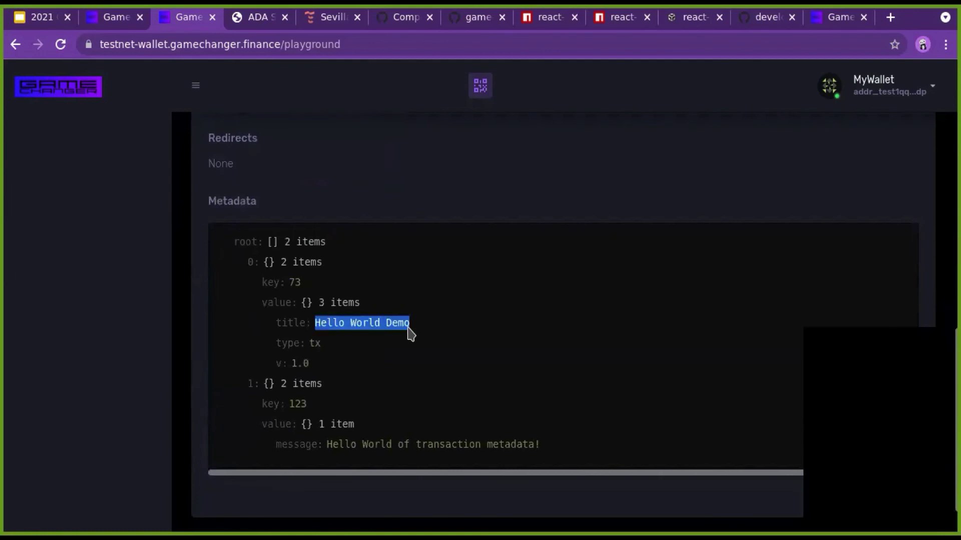
click(340, 307)
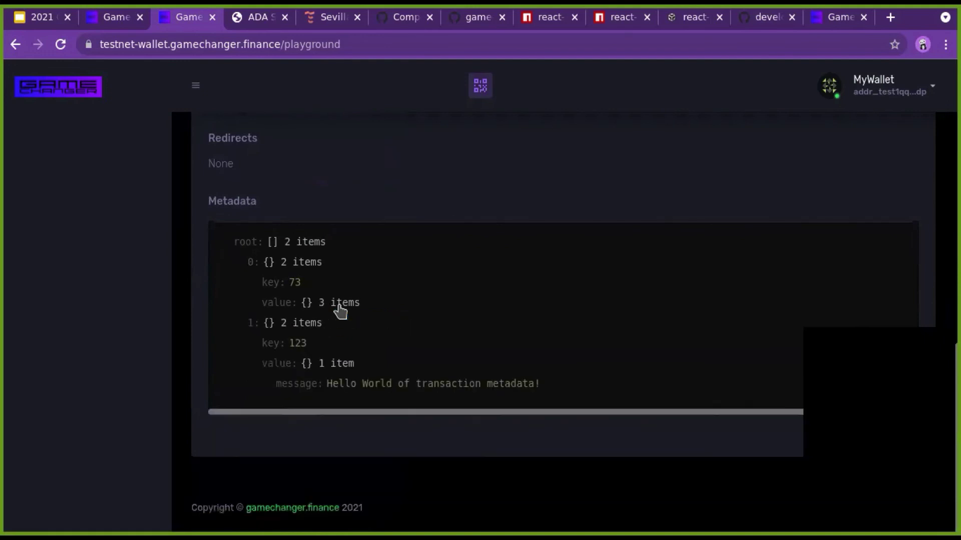
click(308, 264)
scroll(413, 353, up, 13)
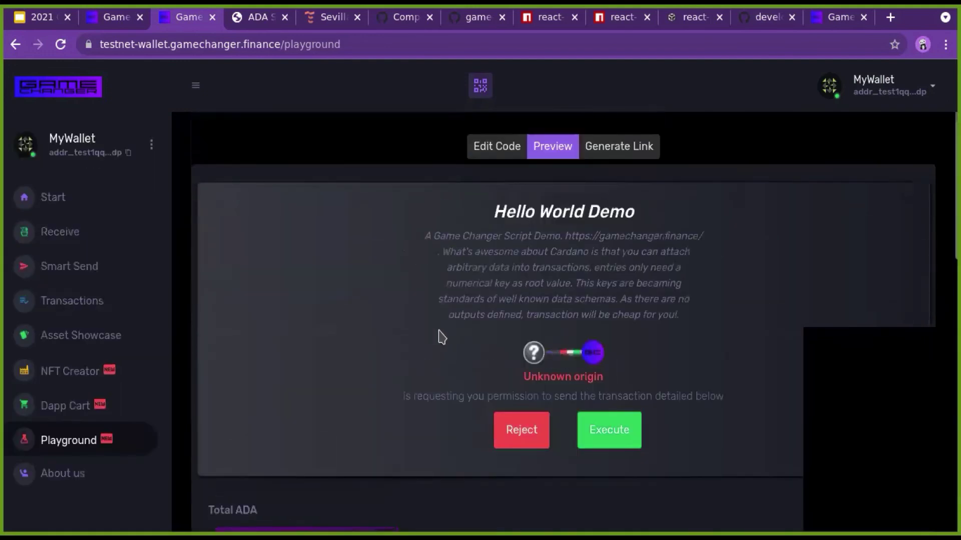
Return to the code editor and review the available demo scripts, keeping the Hello World script loaded
click(488, 151)
click(236, 195)
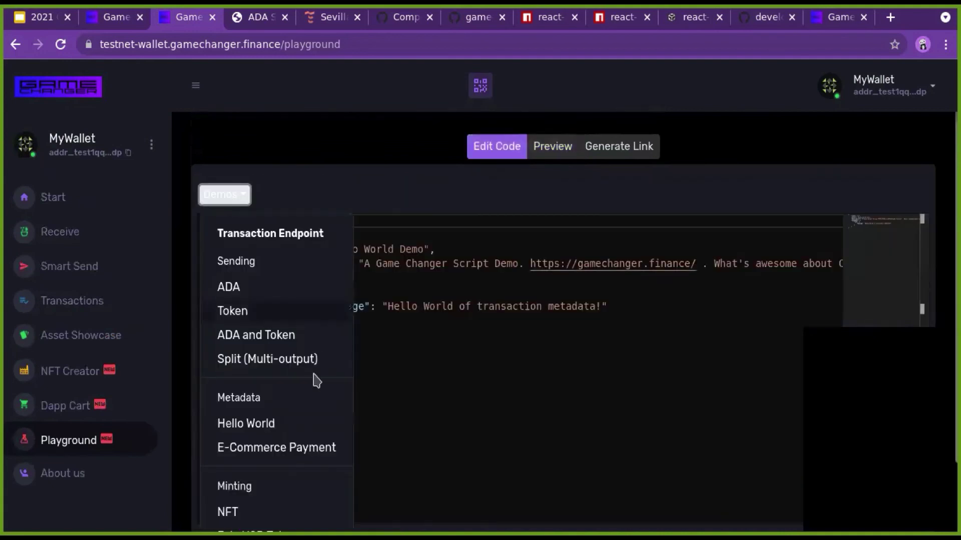
scroll(315, 379, down, 2)
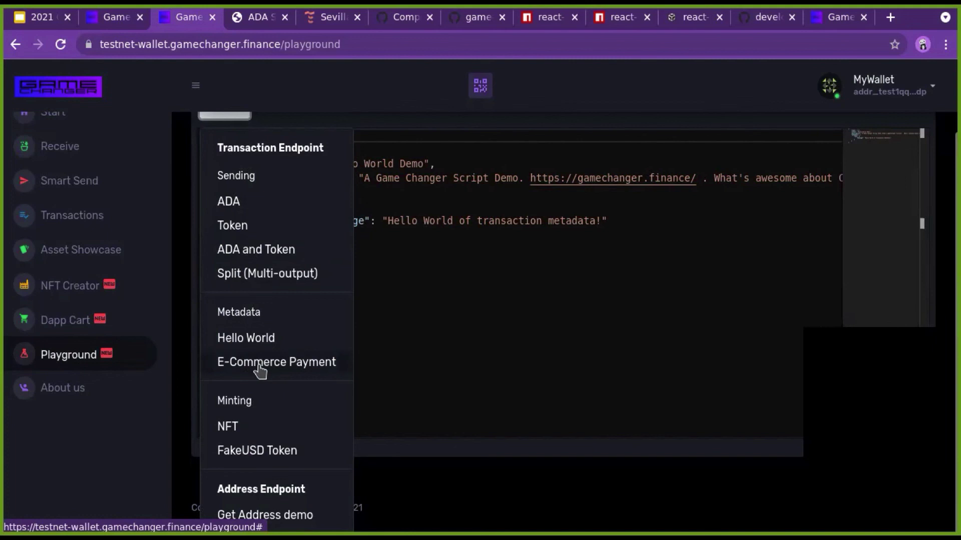
click(575, 324)
scroll(189, 249, up, 3)
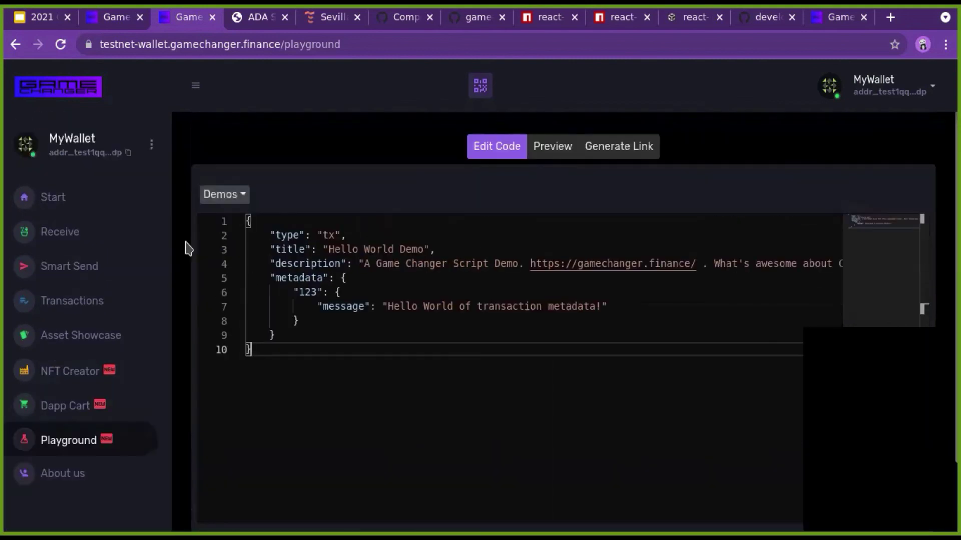
Preview the Hello World script again, generate its link and copy the ready-to-use URL to the clipboard
click(545, 159)
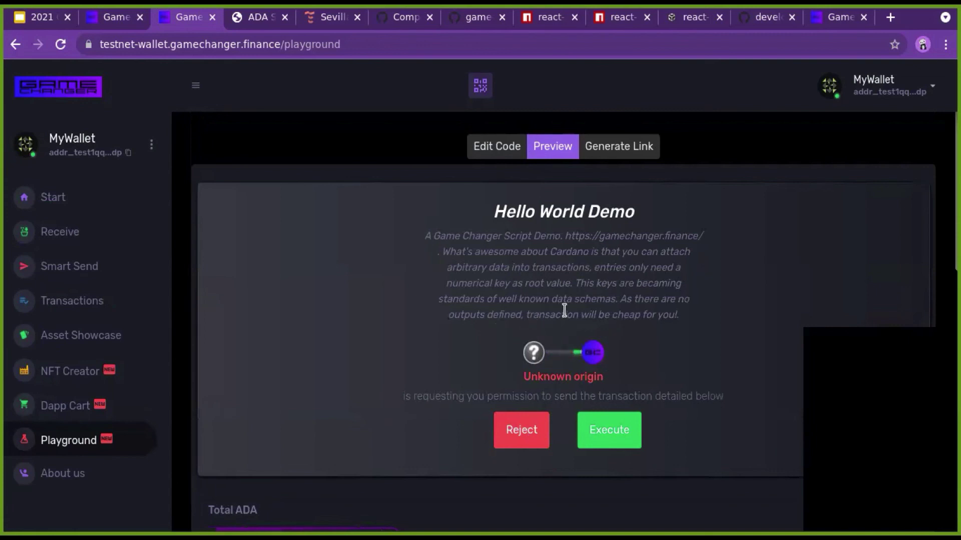
click(619, 155)
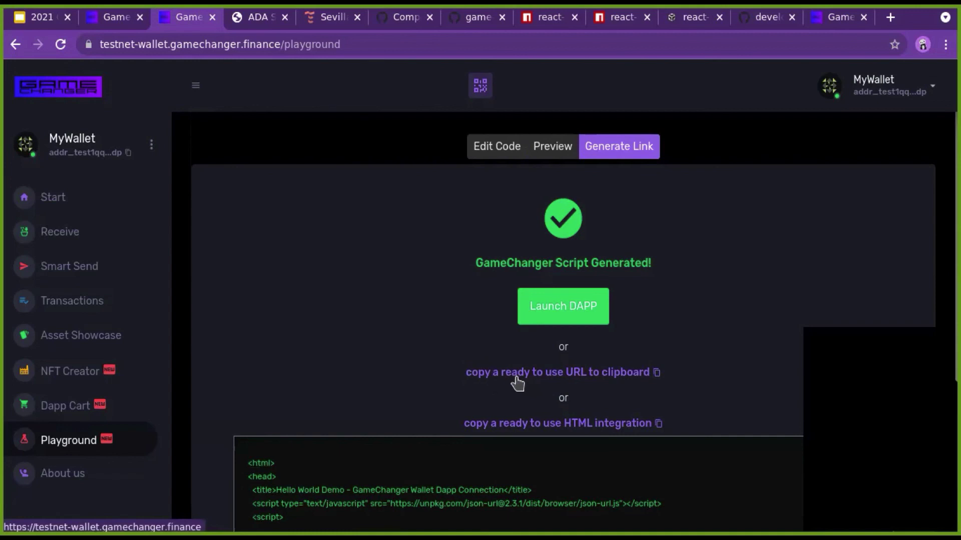
click(530, 377)
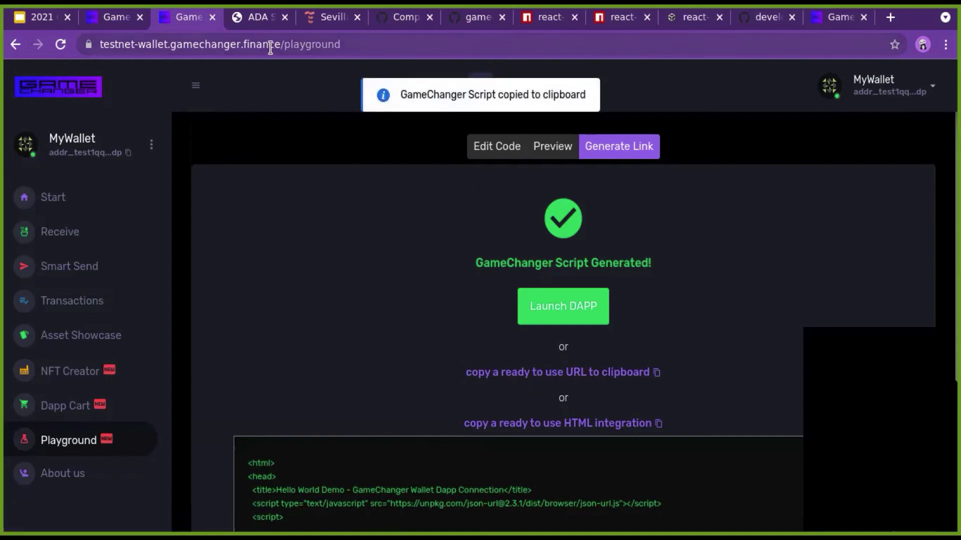
Open the copied script URL in a new browser tab
click(896, 15)
click(755, 47)
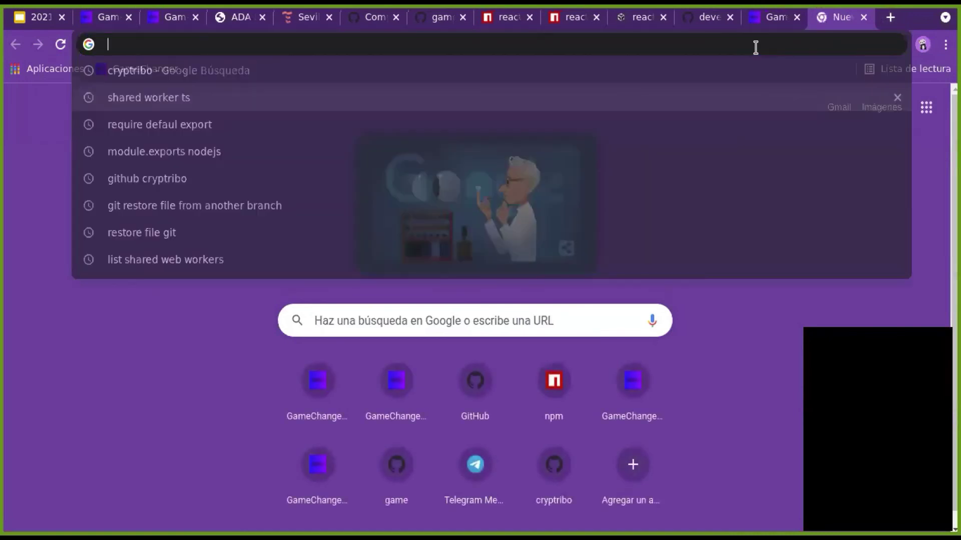
key(ctrl+v)
key(Return)
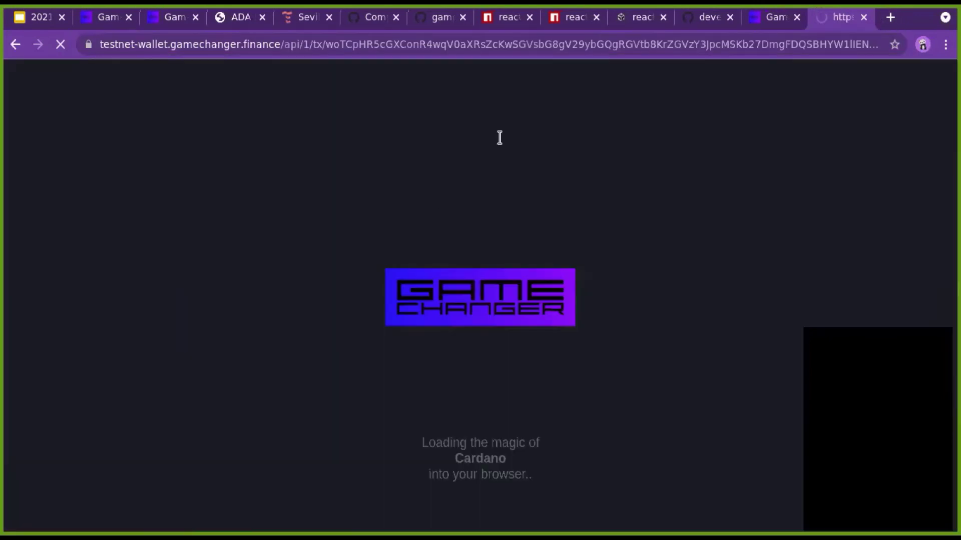